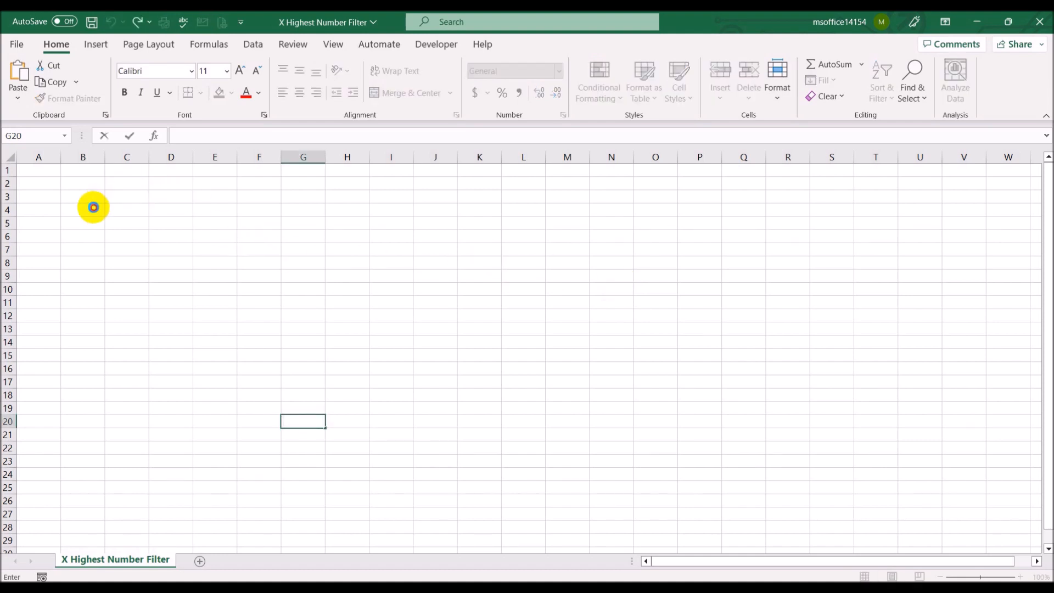
Enter the headers S. No., Name, Annual Sales and Large in B4:E4 and fit column D to its contents.
click(93, 207)
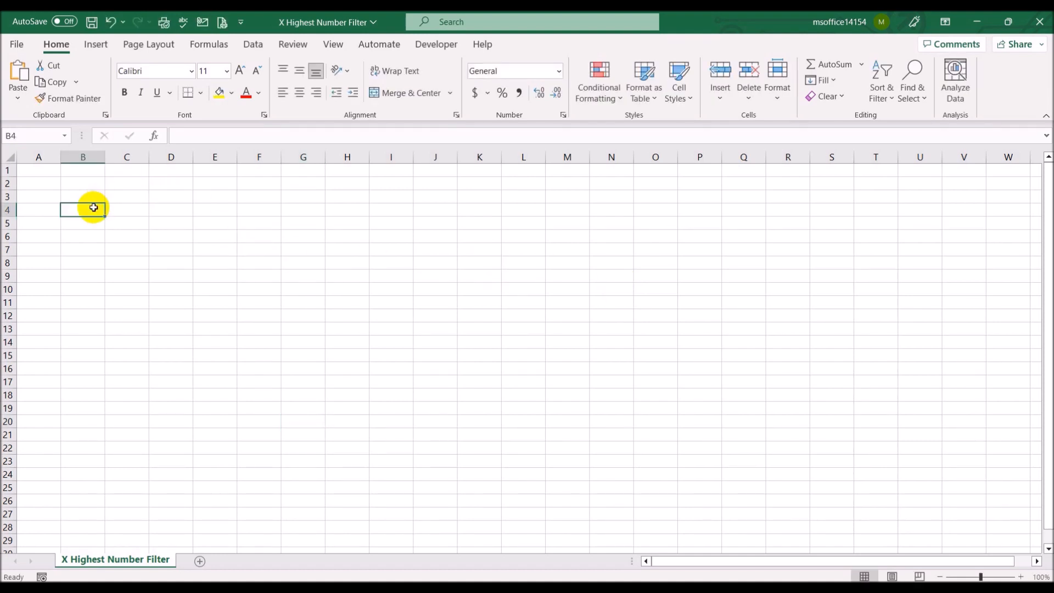
text(S. No.)
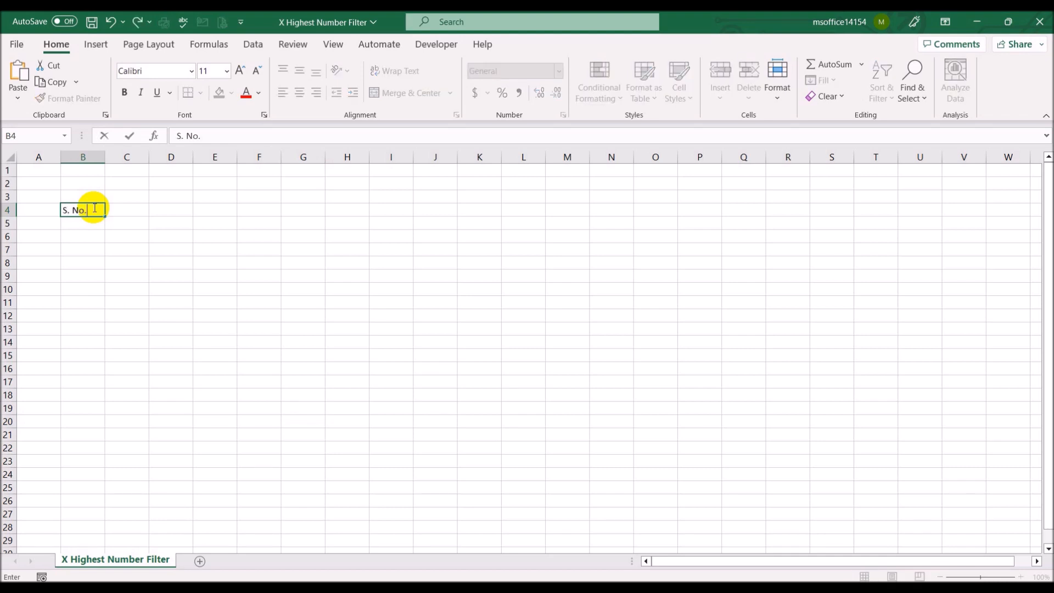
key(Tab)
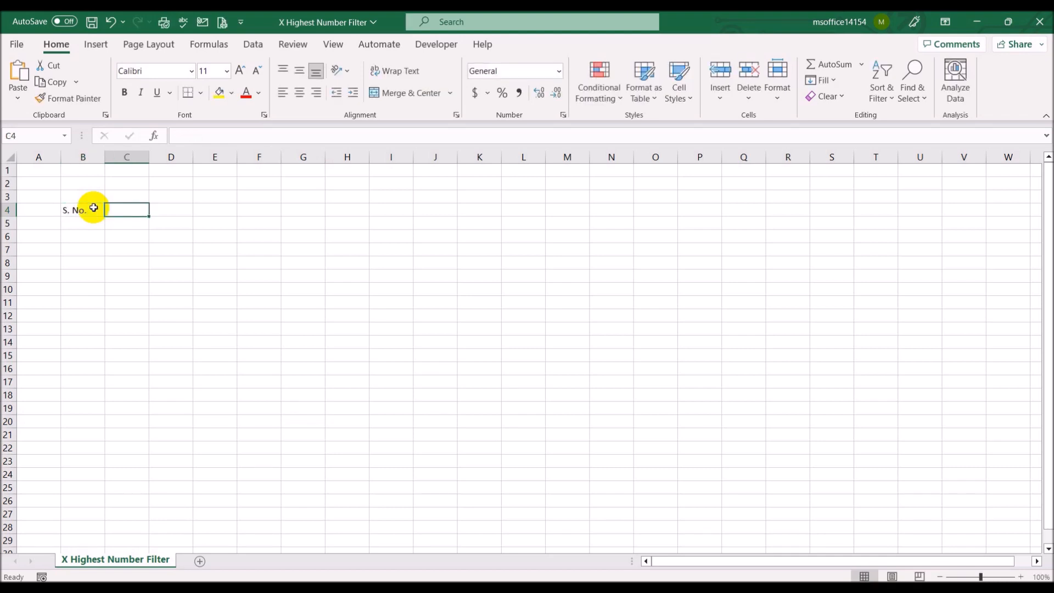
text(Name)
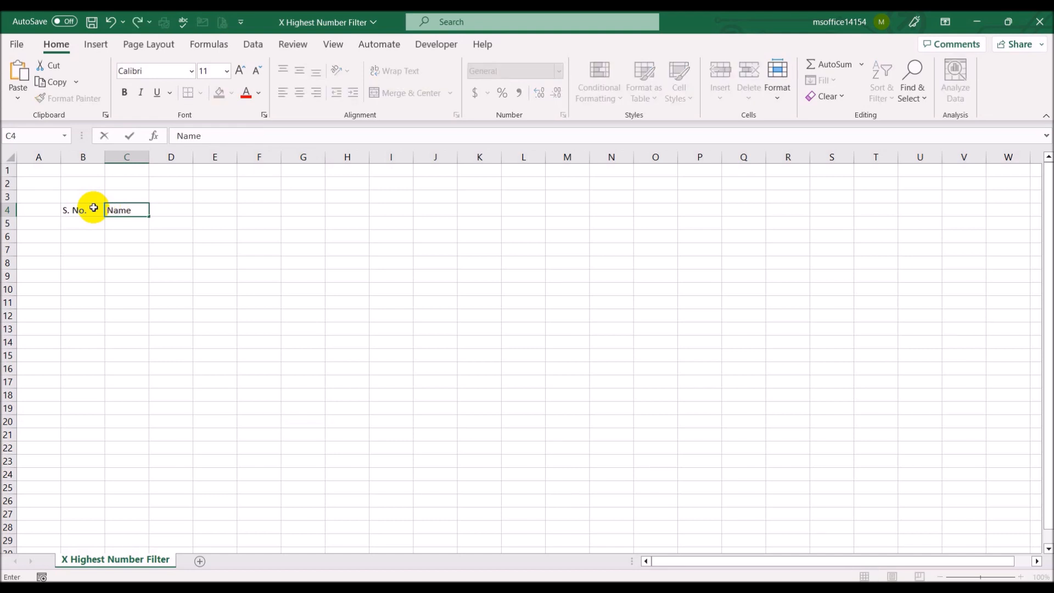
key(Tab)
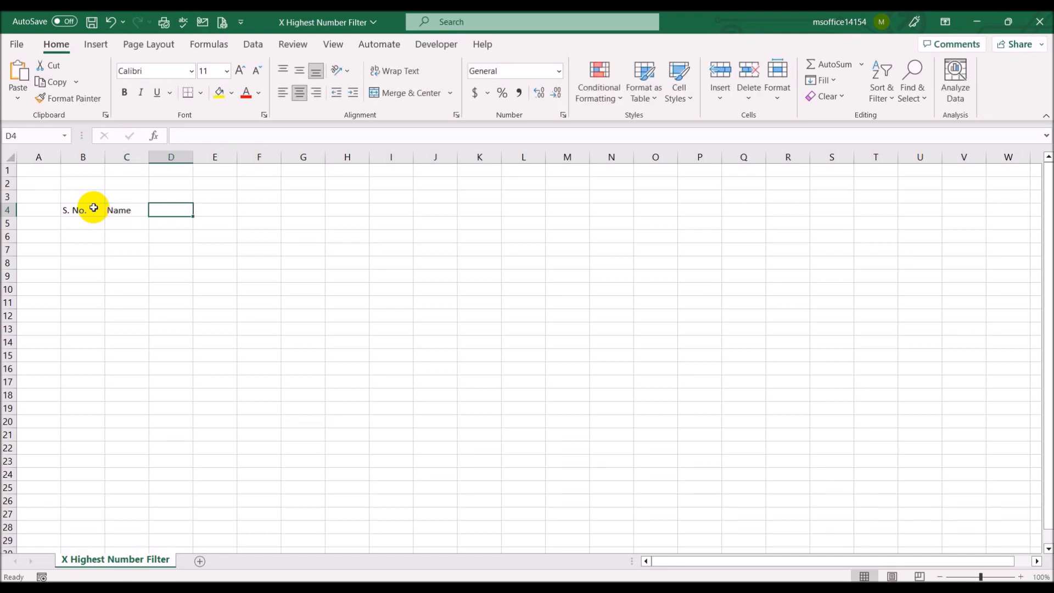
text(Annual Sales)
key(Tab)
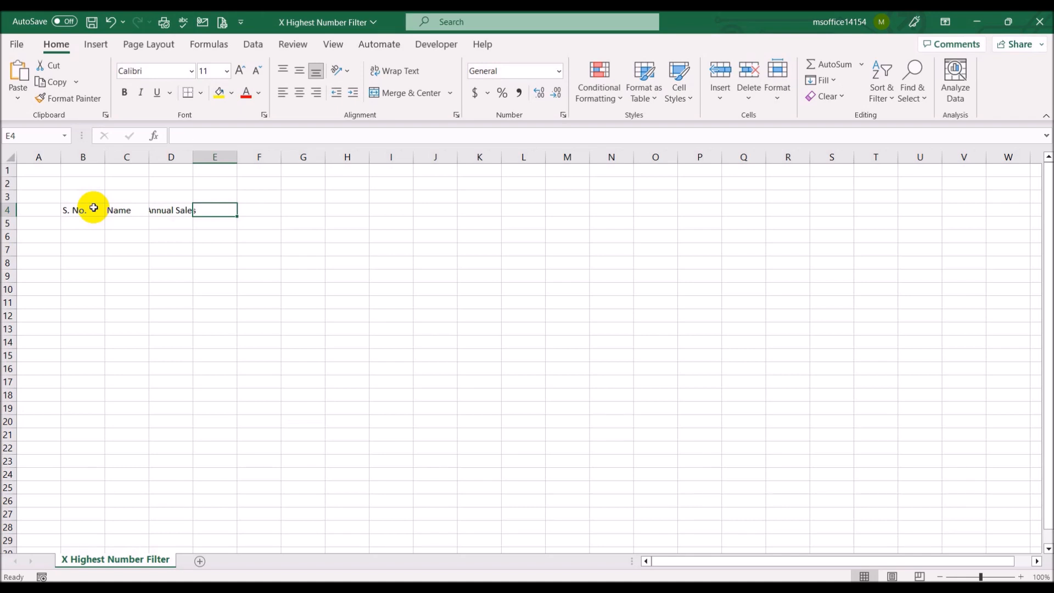
text(Large)
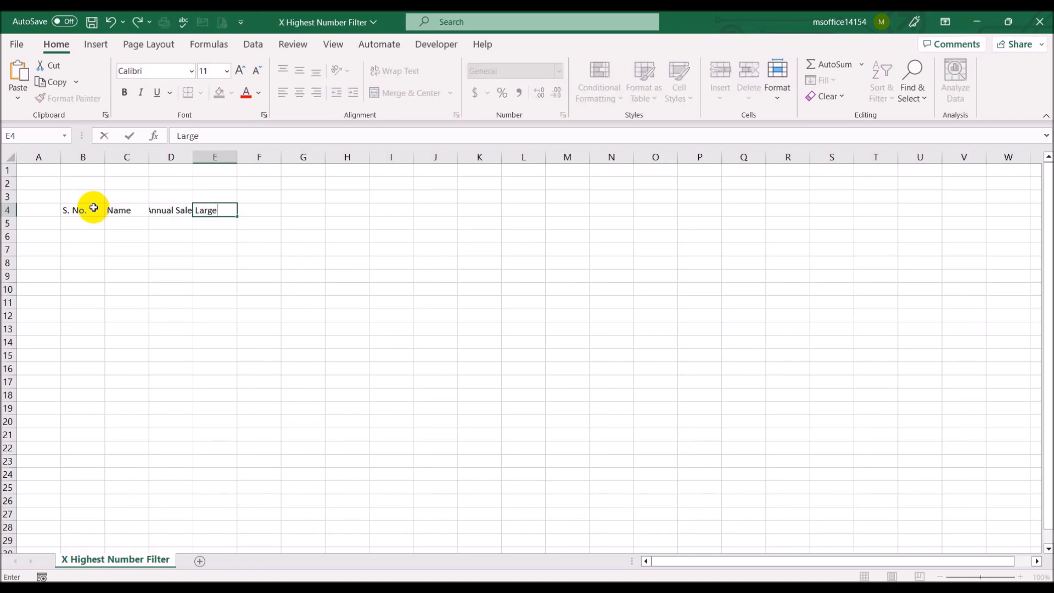
key(Return)
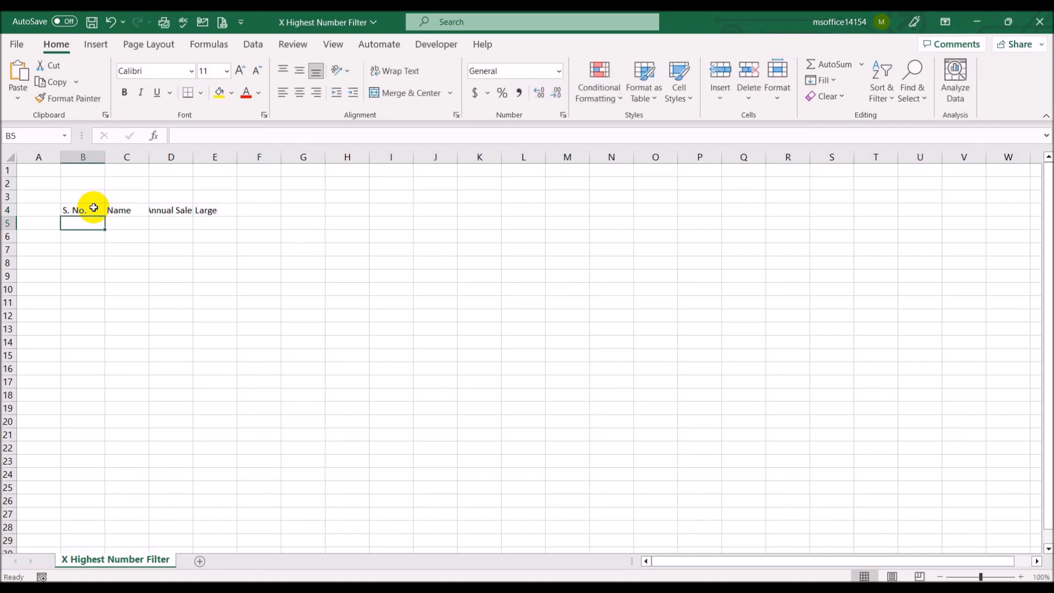
double_click(193, 157)
Change the header in C4 to Sales Person's Name and fit columns B and C to their contents.
click(135, 209)
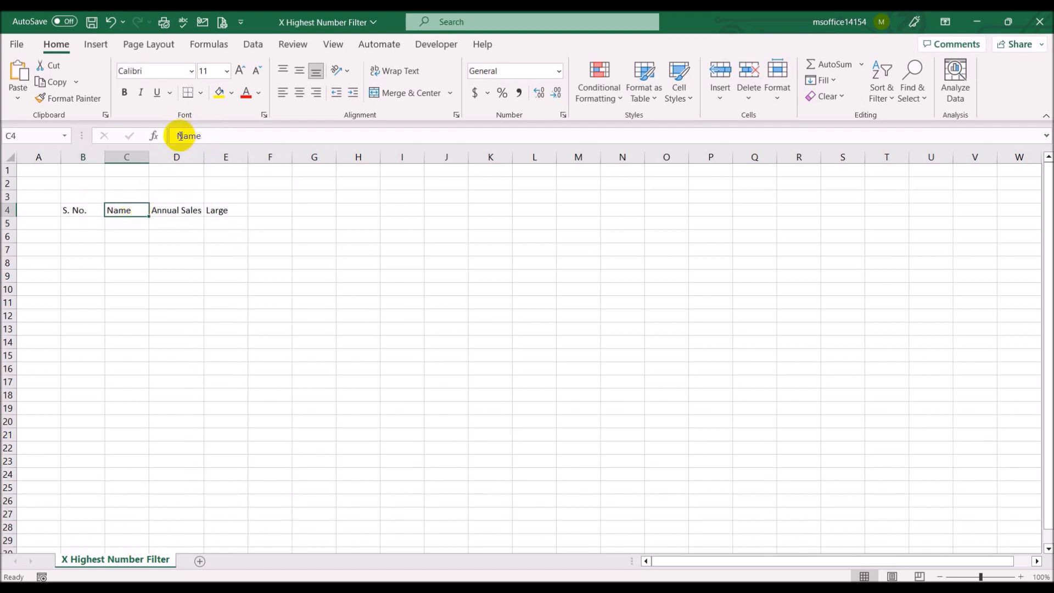
click(183, 136)
text(Sales)
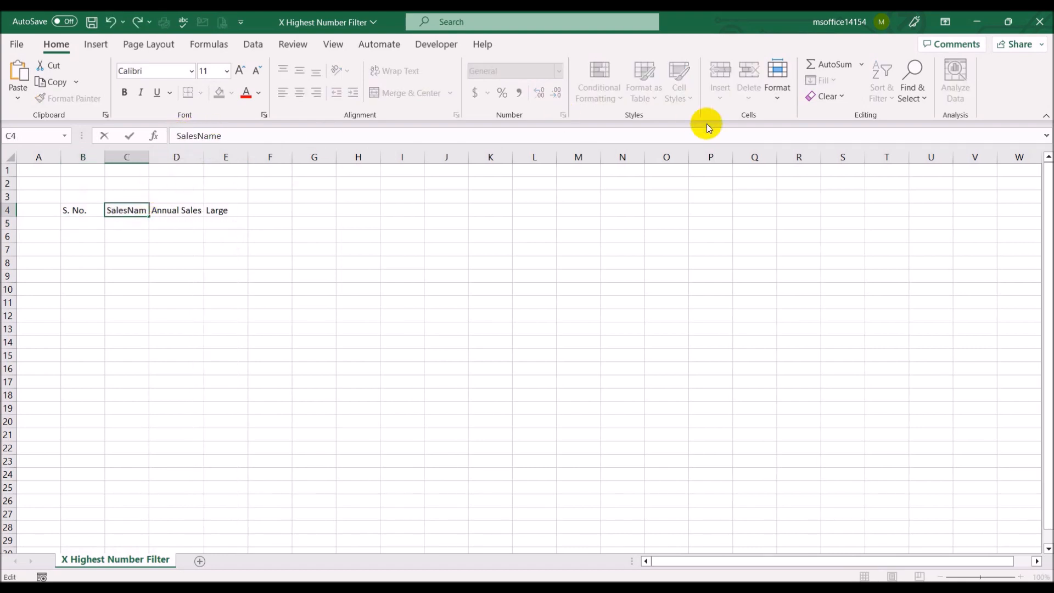
text( Person's)
key(Return)
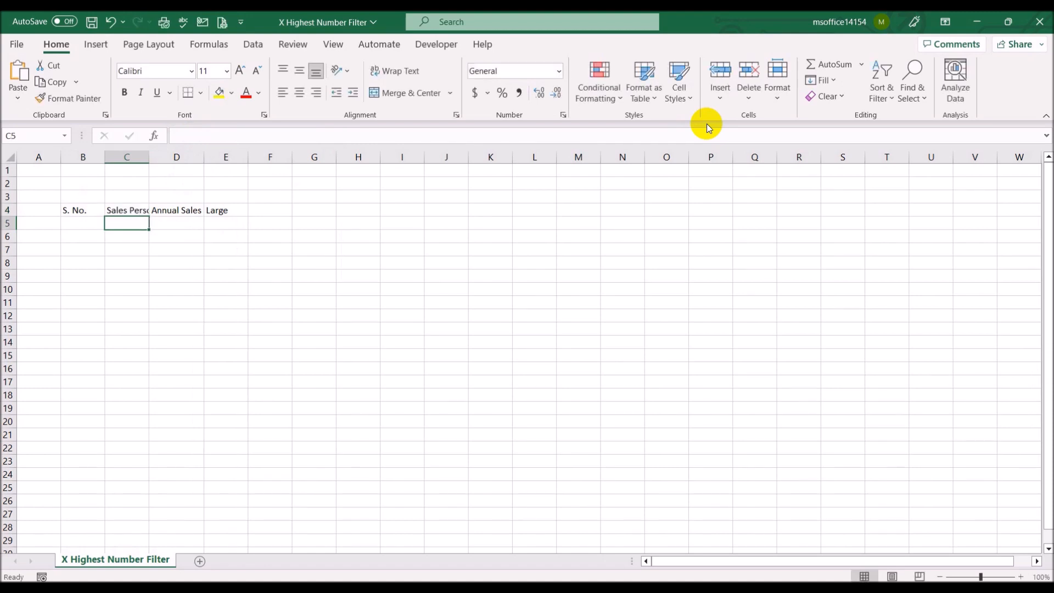
double_click(148, 157)
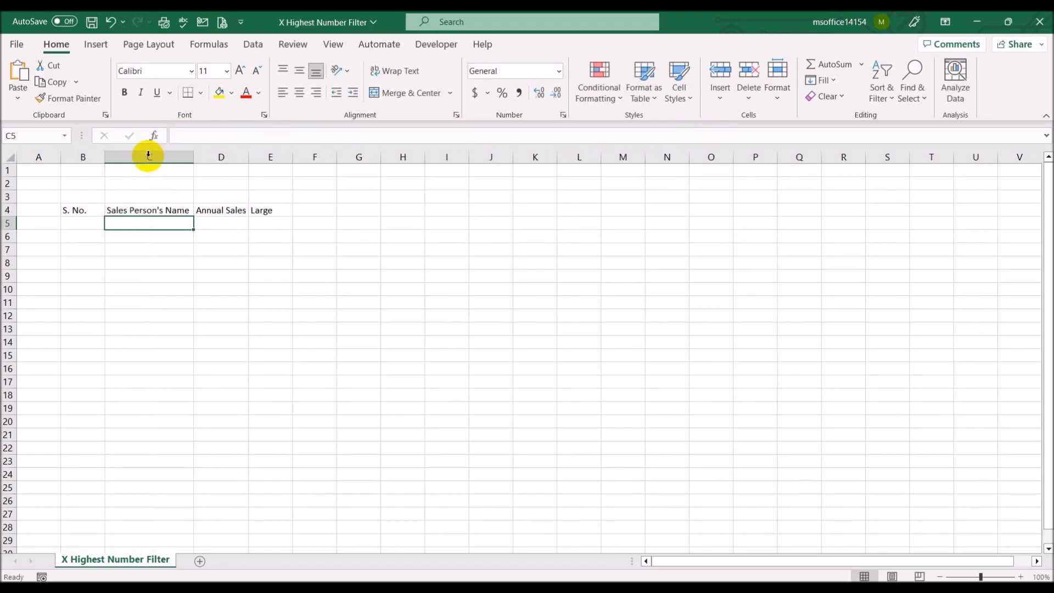
double_click(107, 156)
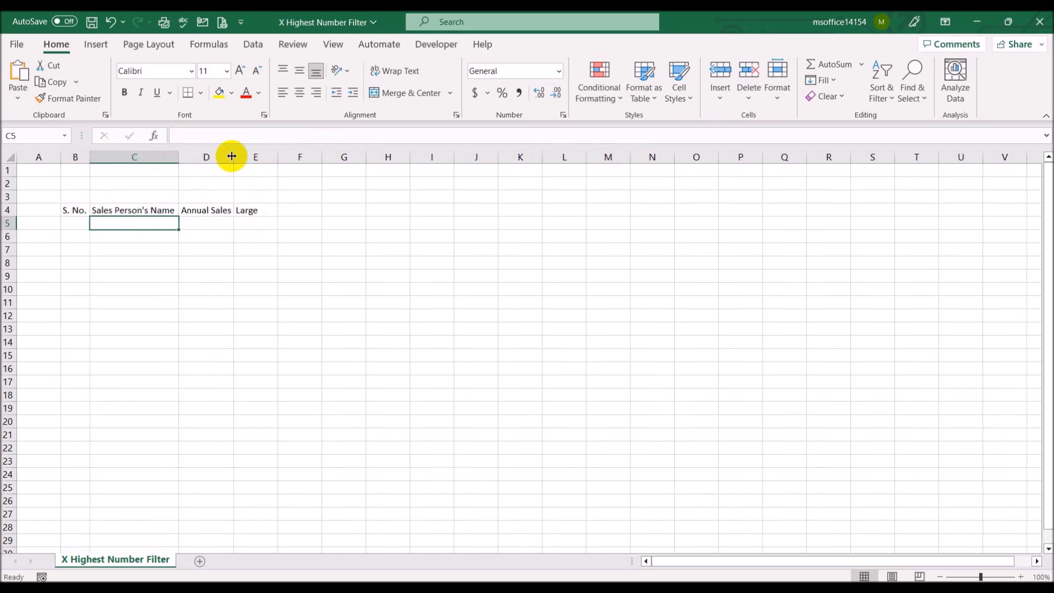
click(219, 251)
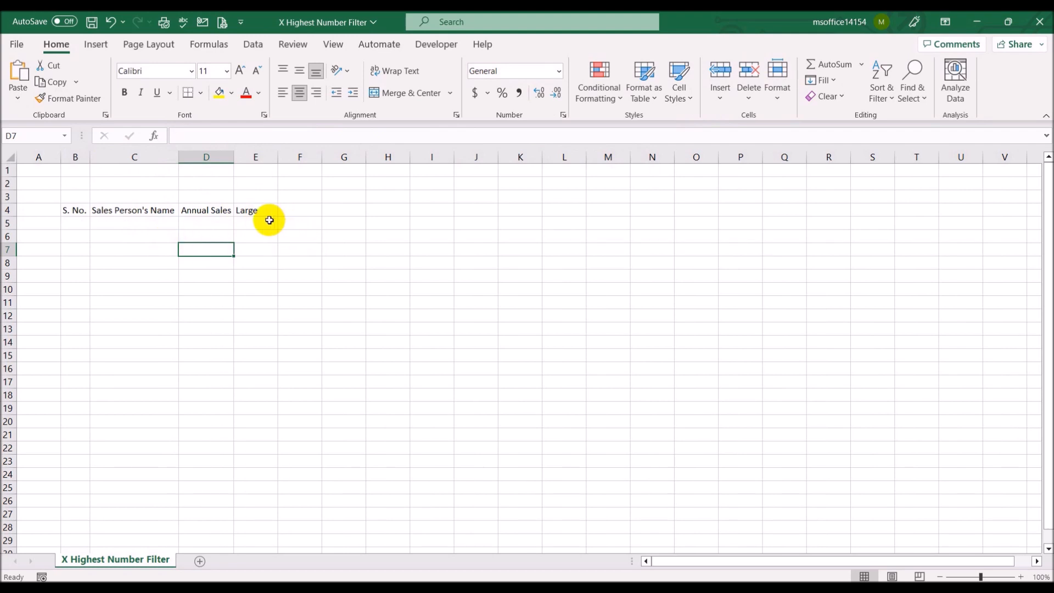
Convert the header range B4:E4 into a table, specifying that it has headers.
click(144, 211)
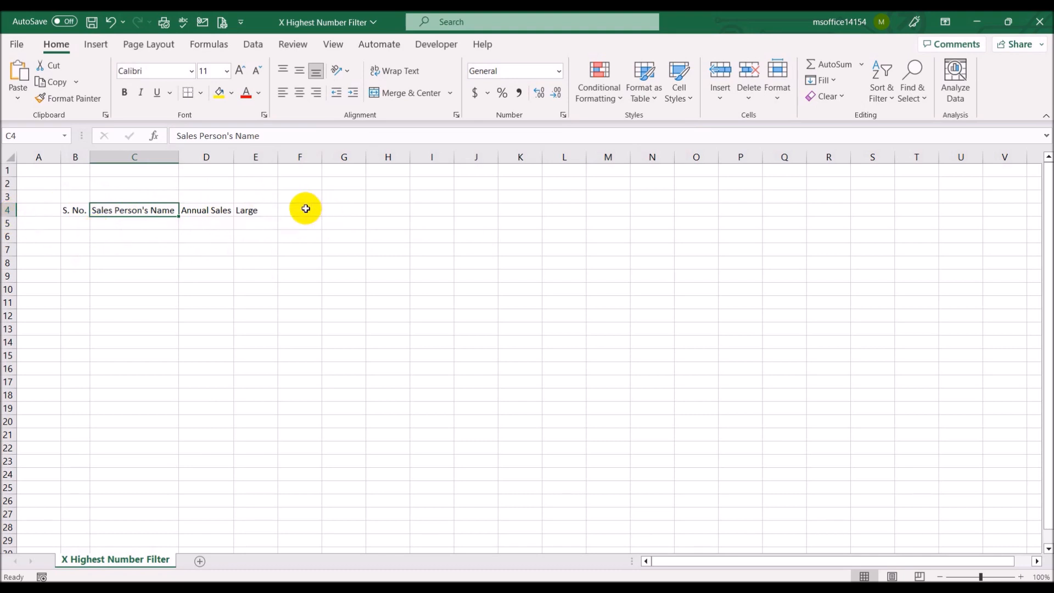
key(ctrl+t)
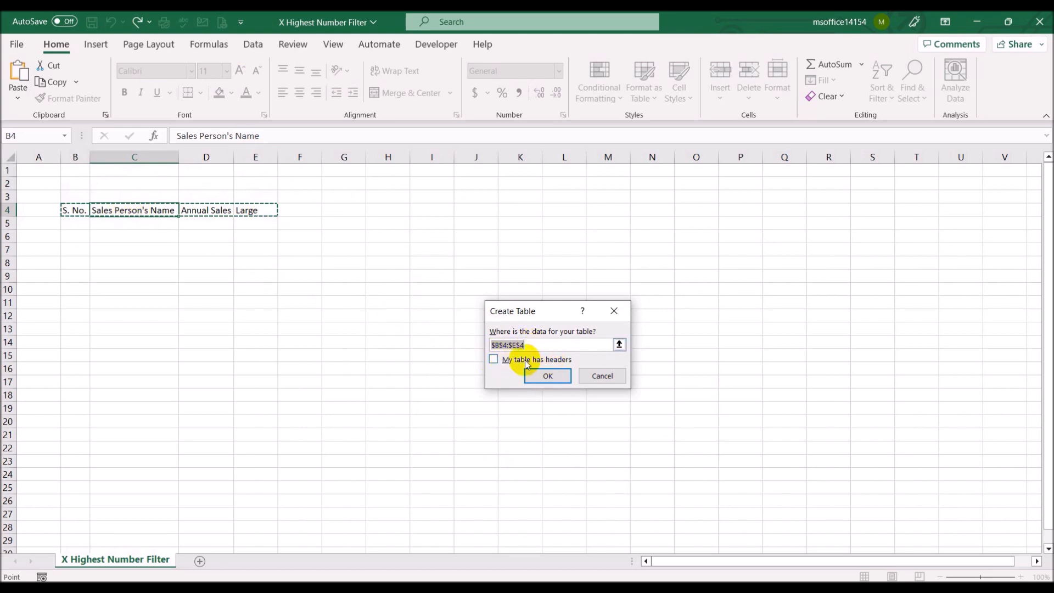
click(494, 360)
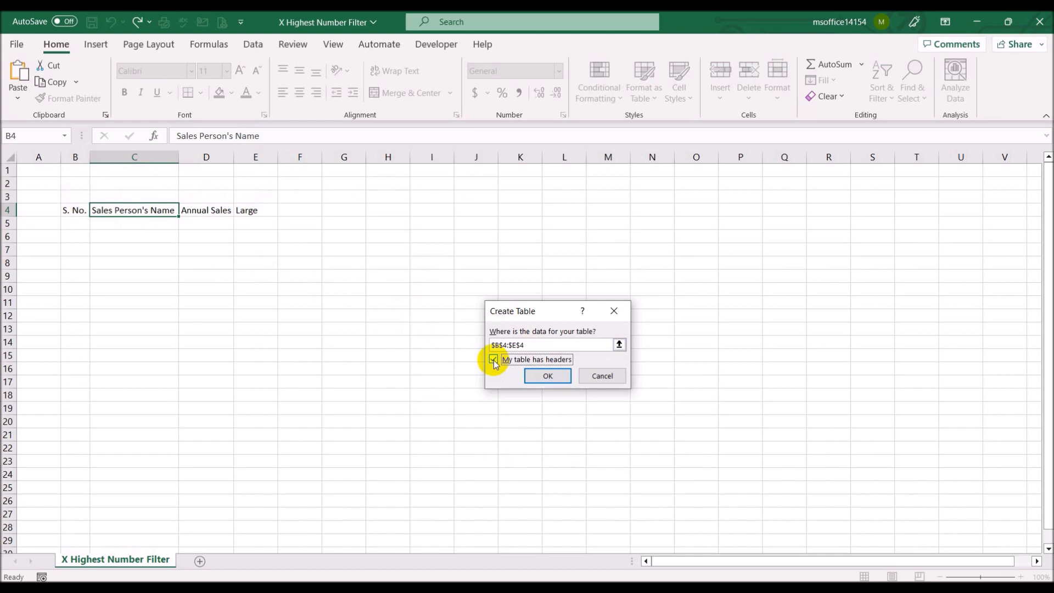
click(549, 377)
click(421, 368)
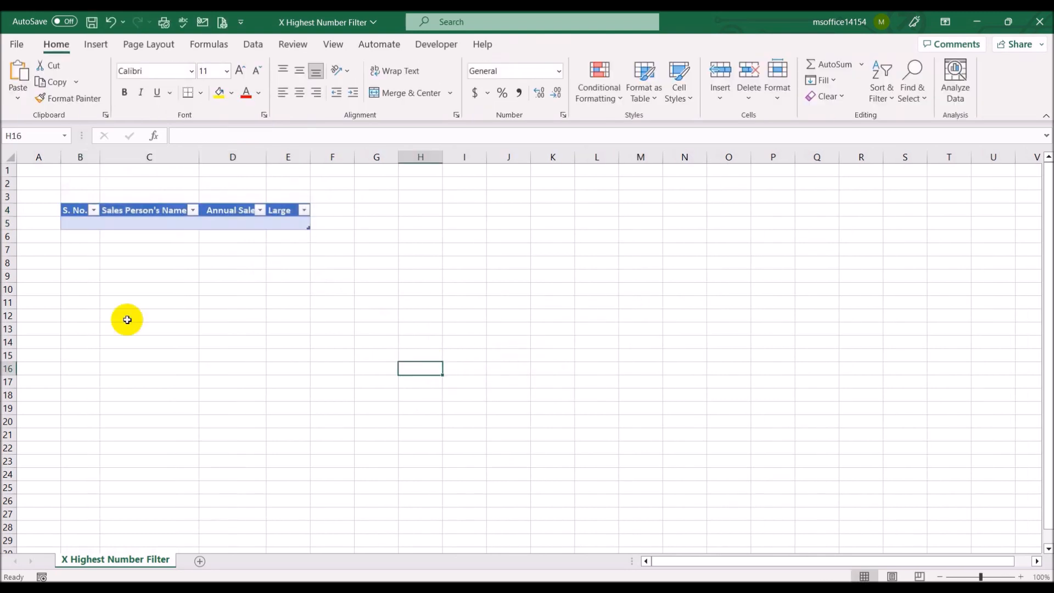
Fit the widths of table columns B, C, D and E to their header text.
double_click(99, 161)
double_click(201, 158)
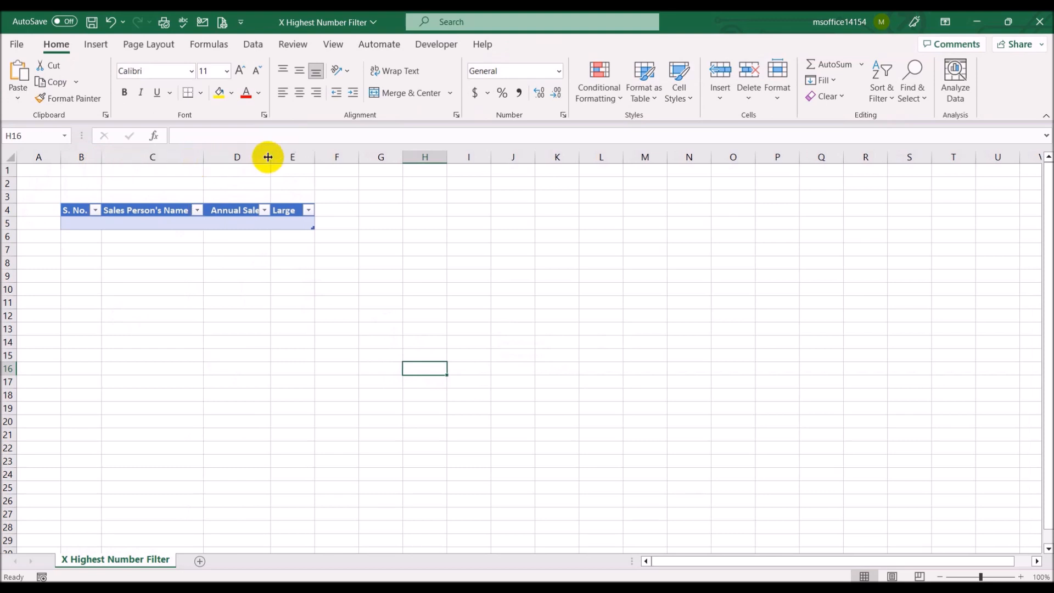
double_click(266, 157)
double_click(328, 157)
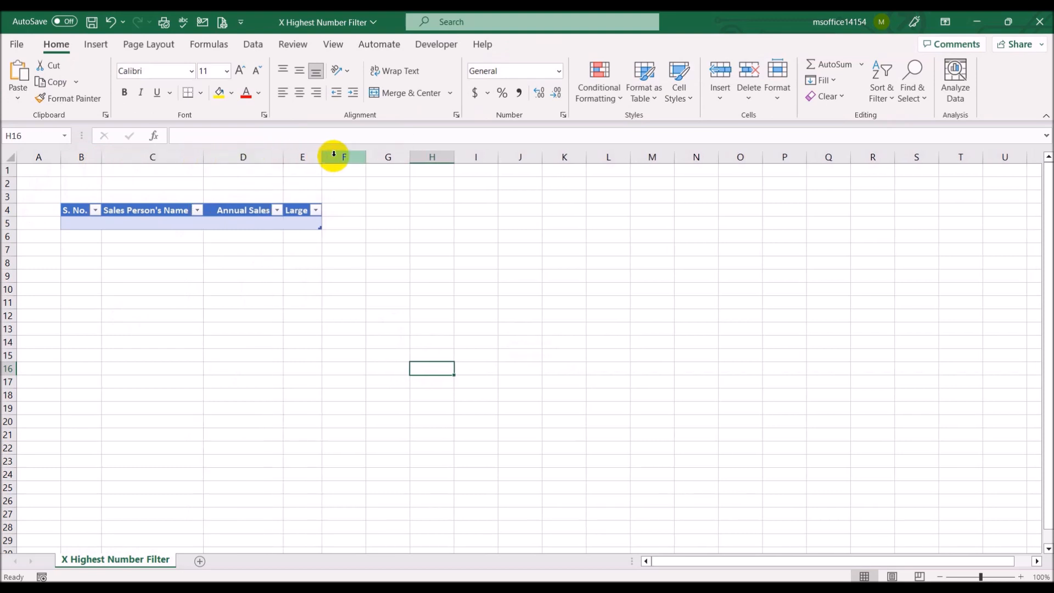
click(83, 223)
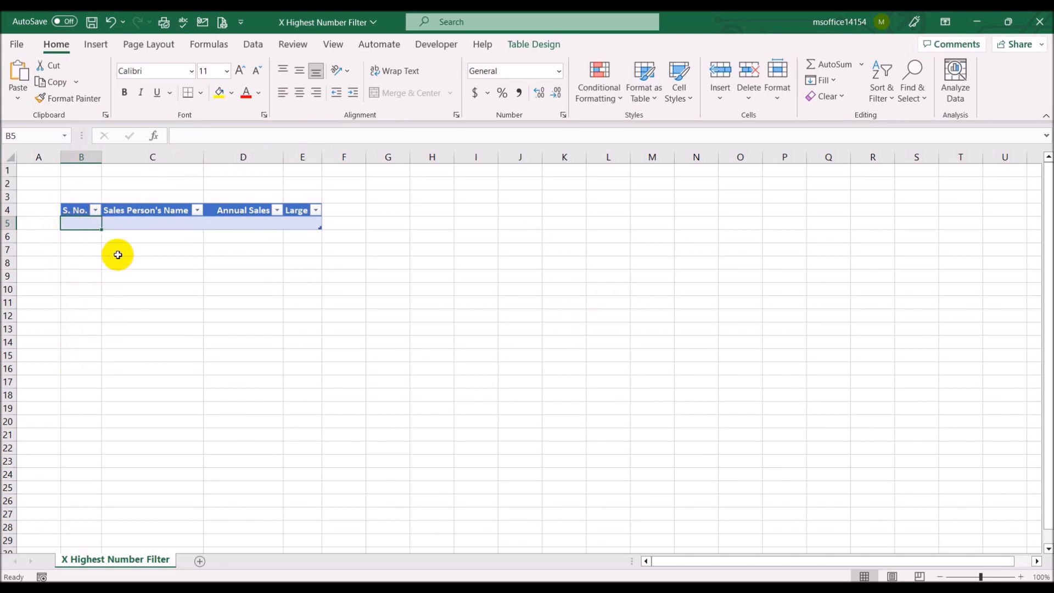
click(75, 209)
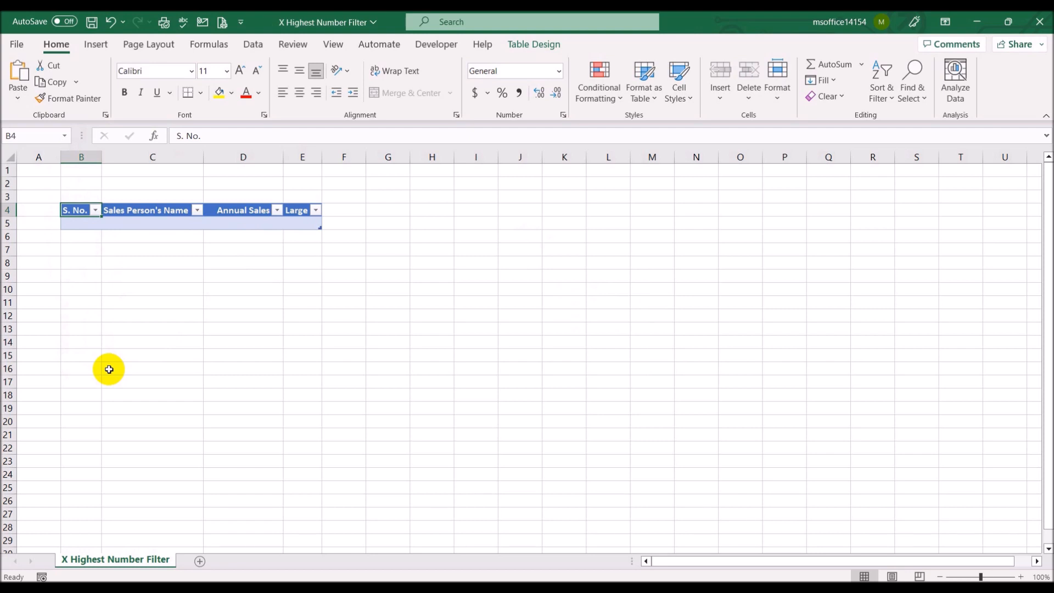
key(Down)
text(=s)
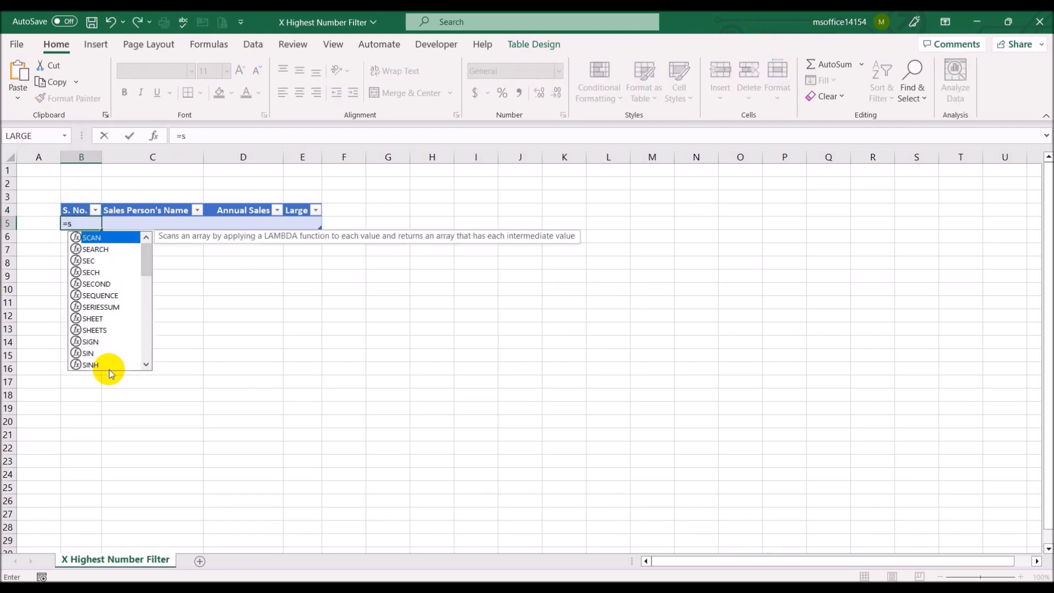
key(Escape)
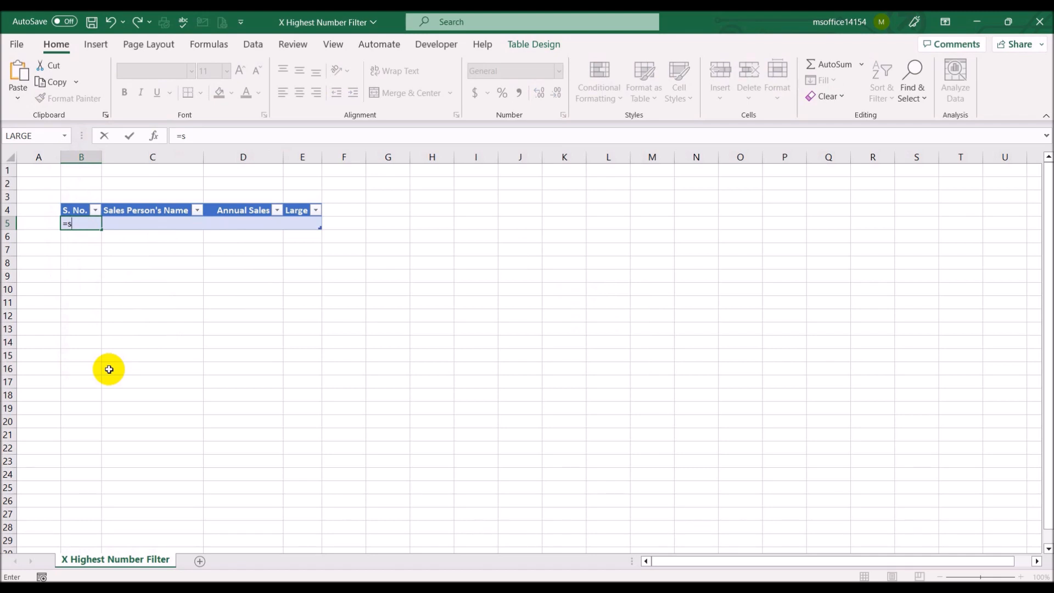
key(Escape)
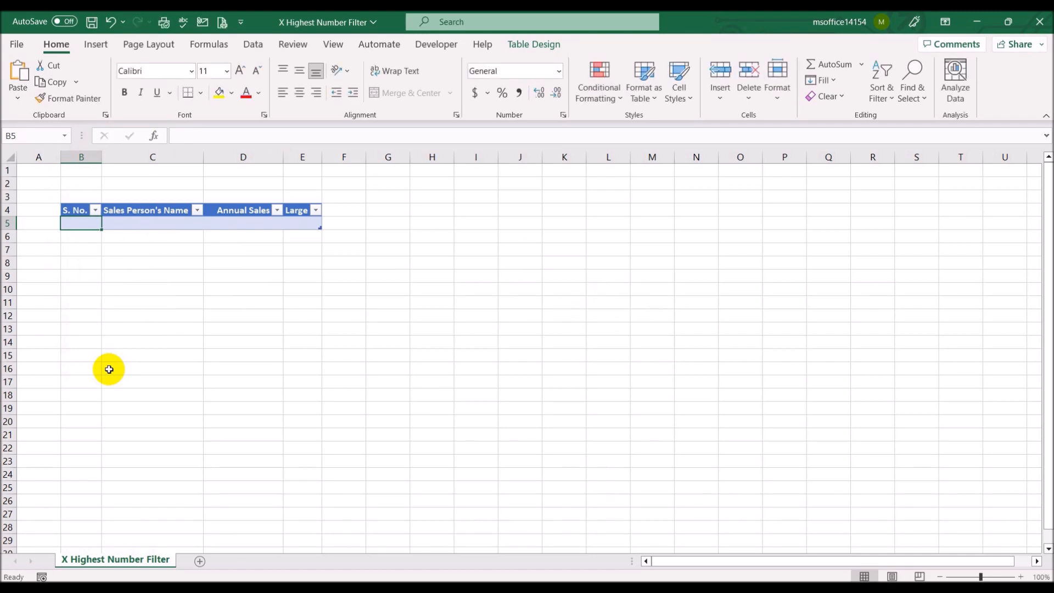
Try numbering the first table row with the formula =B4+1 in B5.
text(=b4)
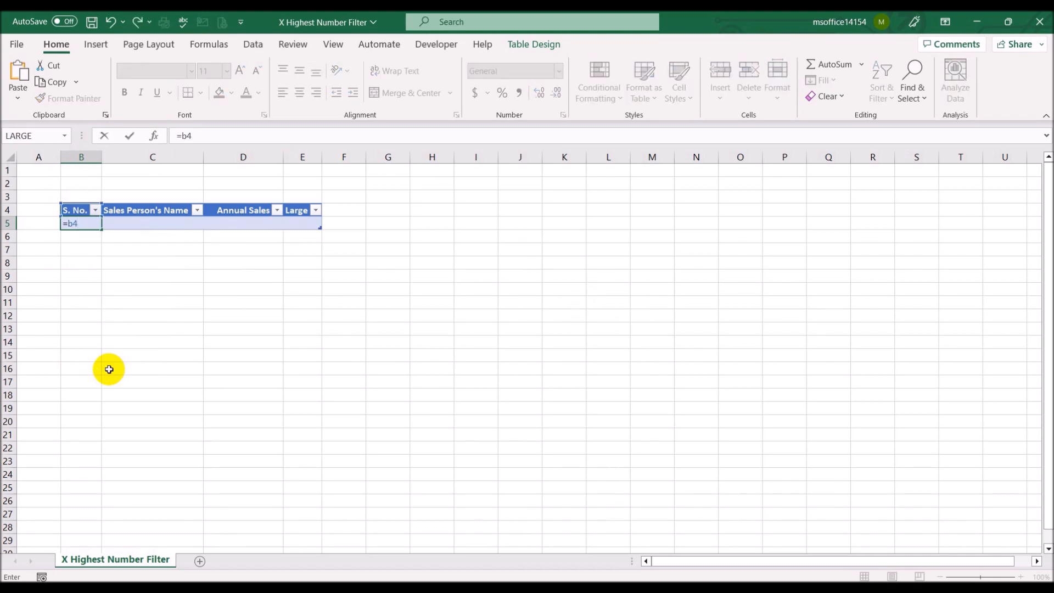
text(+1)
key(Return)
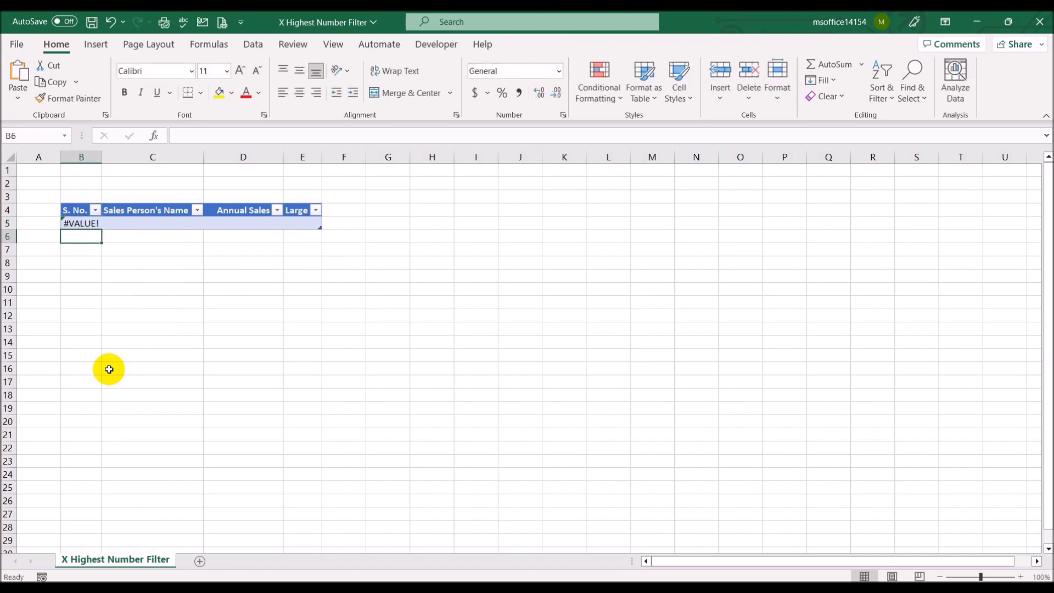
Replace the serial number formula in B5 with =SUM(B4,1).
key(Up)
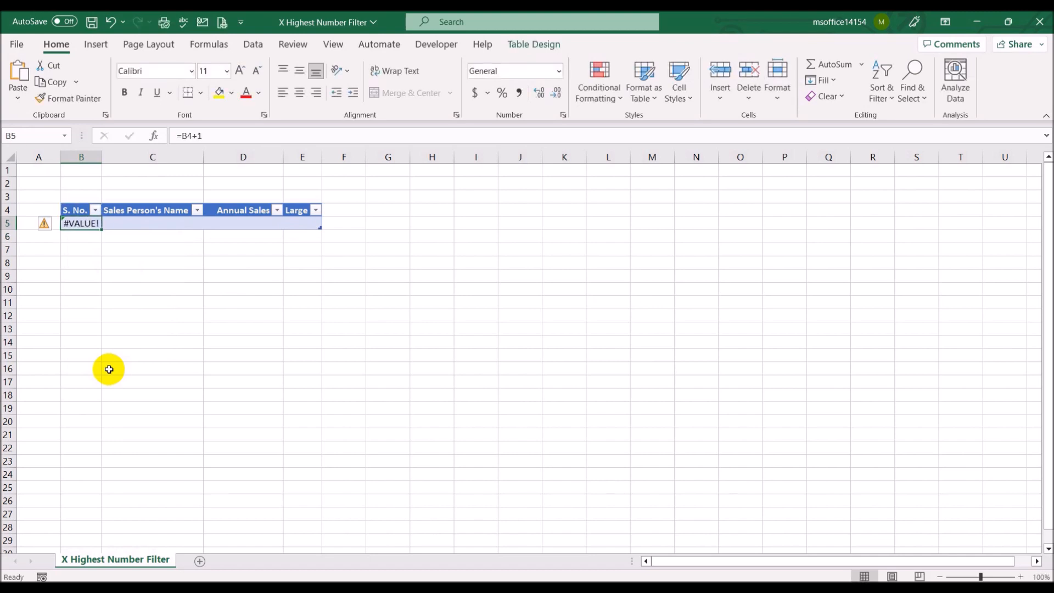
text(su)
key(BackSpace)
key(BackSpace)
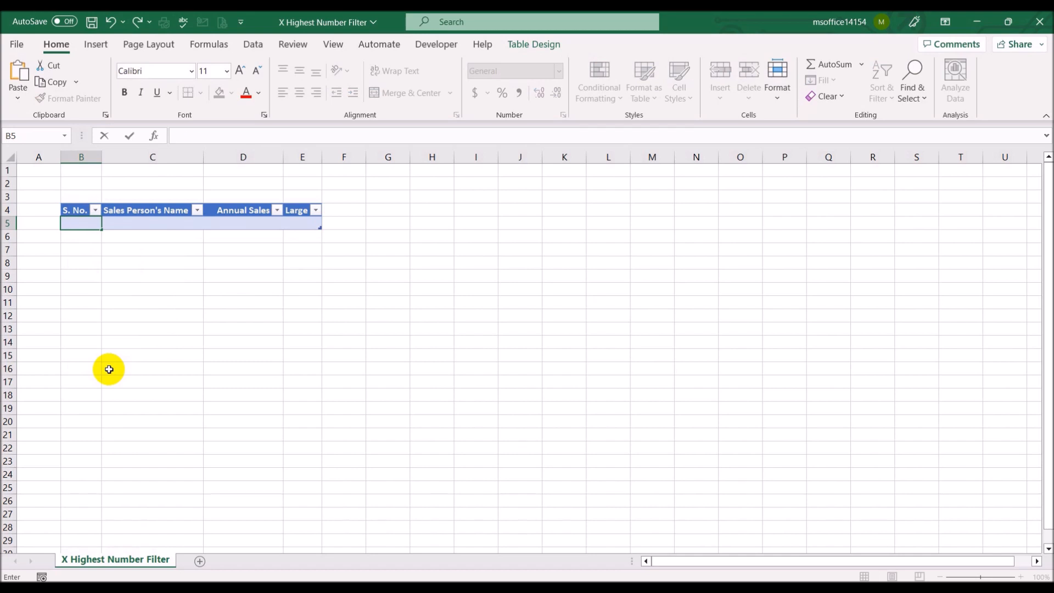
text(=sum()
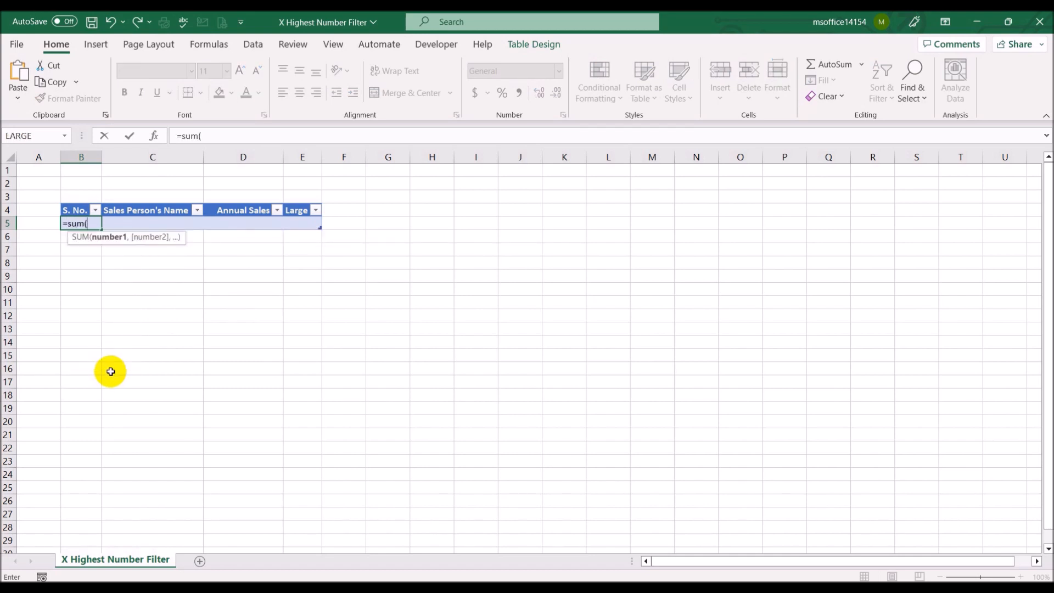
text(b4,1))
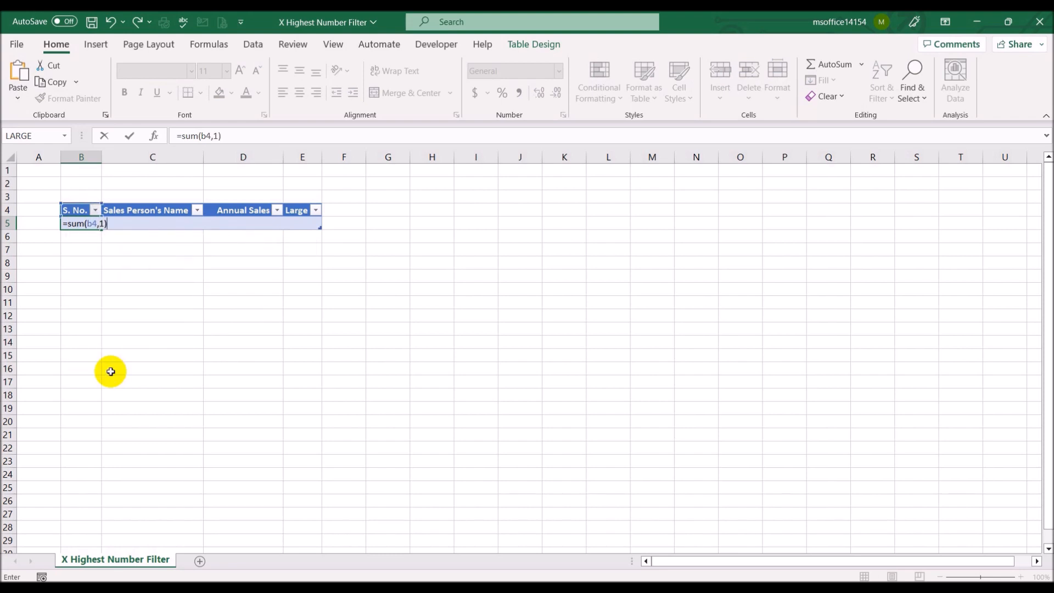
key(Tab)
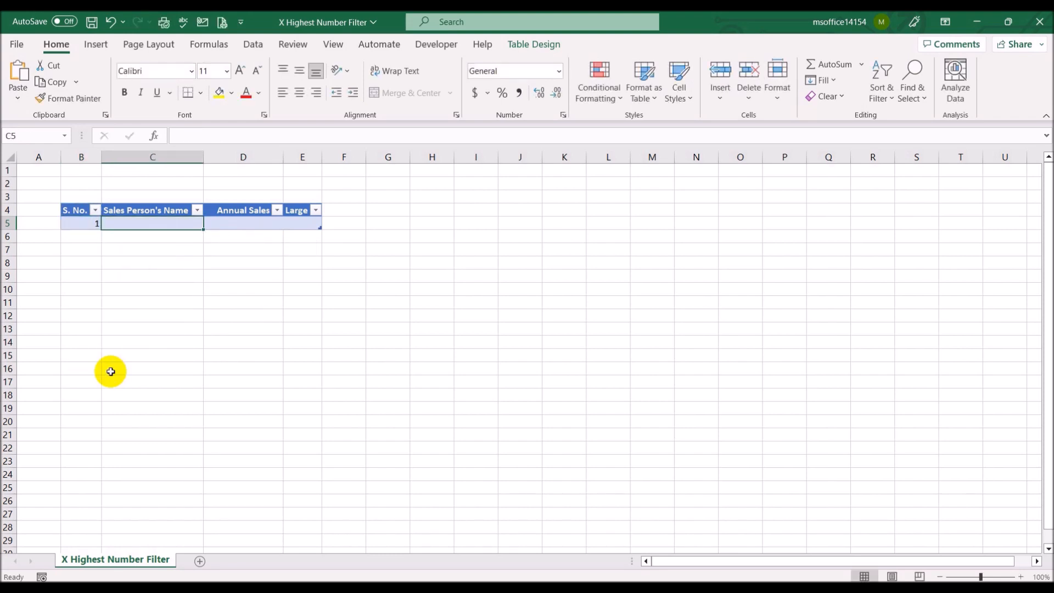
Center all cells of the sheet horizontally and vertically, and widen column C so its full header fits.
click(10, 158)
click(306, 94)
click(301, 71)
click(148, 224)
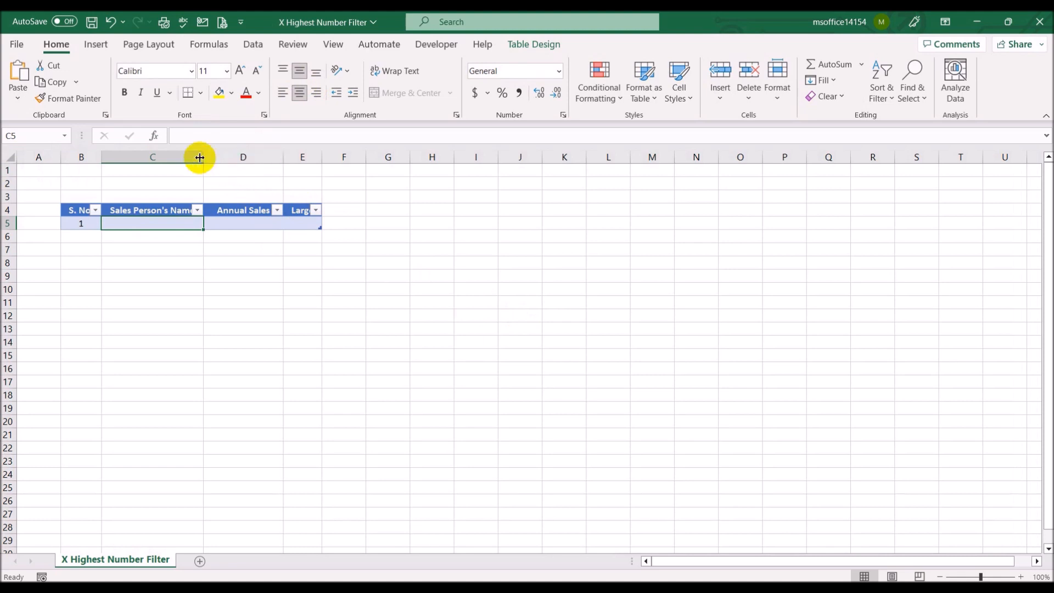
drag(201, 155, 214, 155)
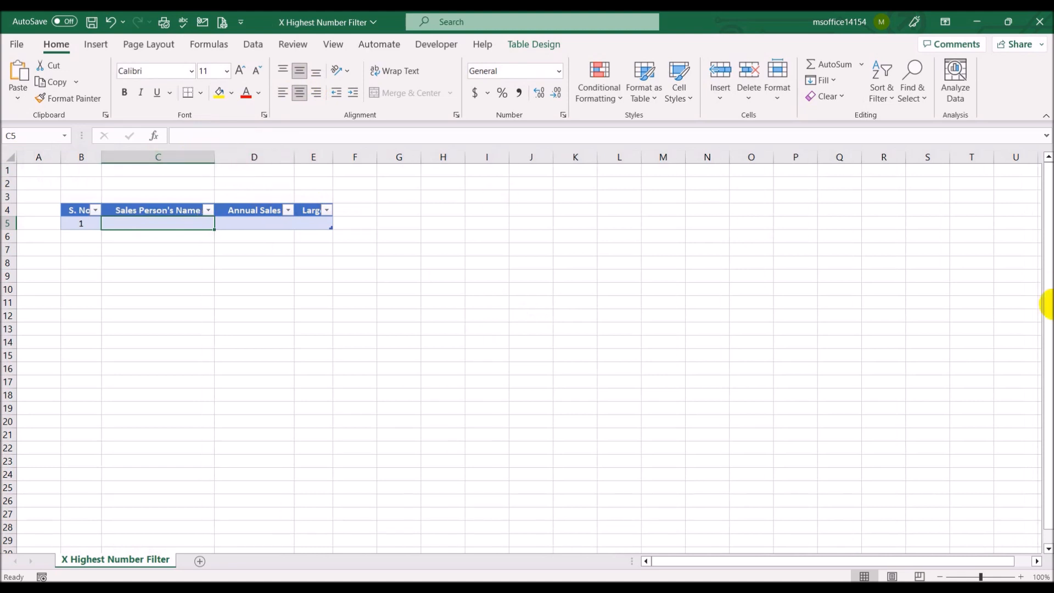
Enter the first sales person's name in C5 and annual sales of 3 in D5, and add a second table row.
text(Bill)
key(Tab)
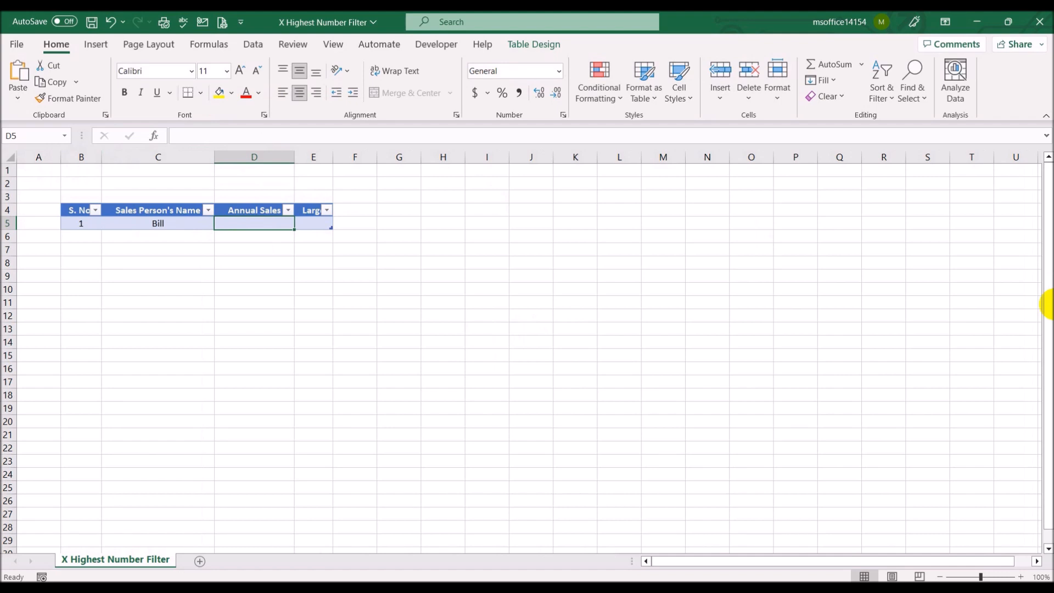
text(3)
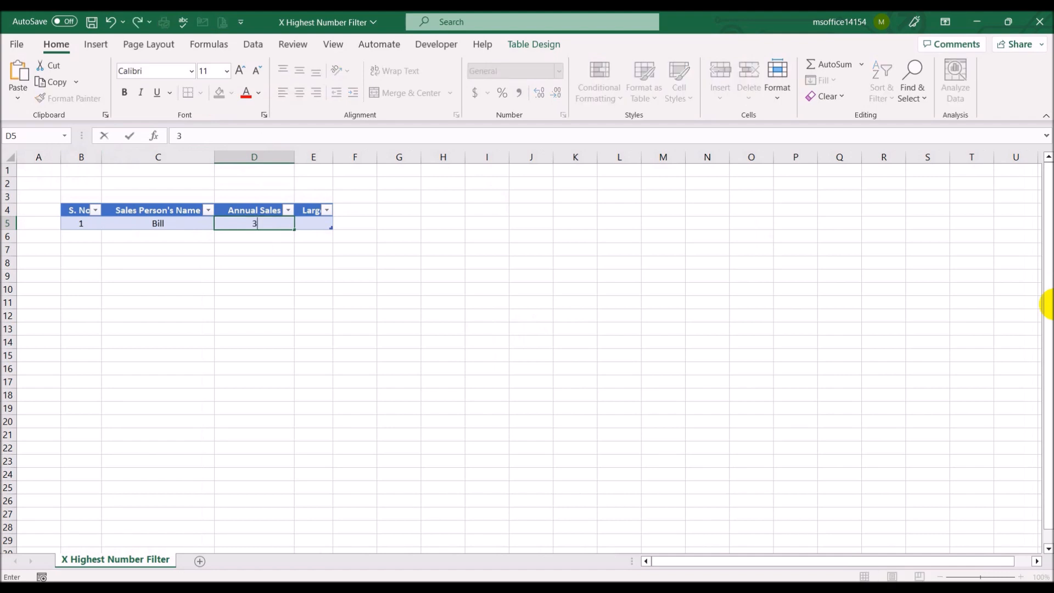
key(Tab)
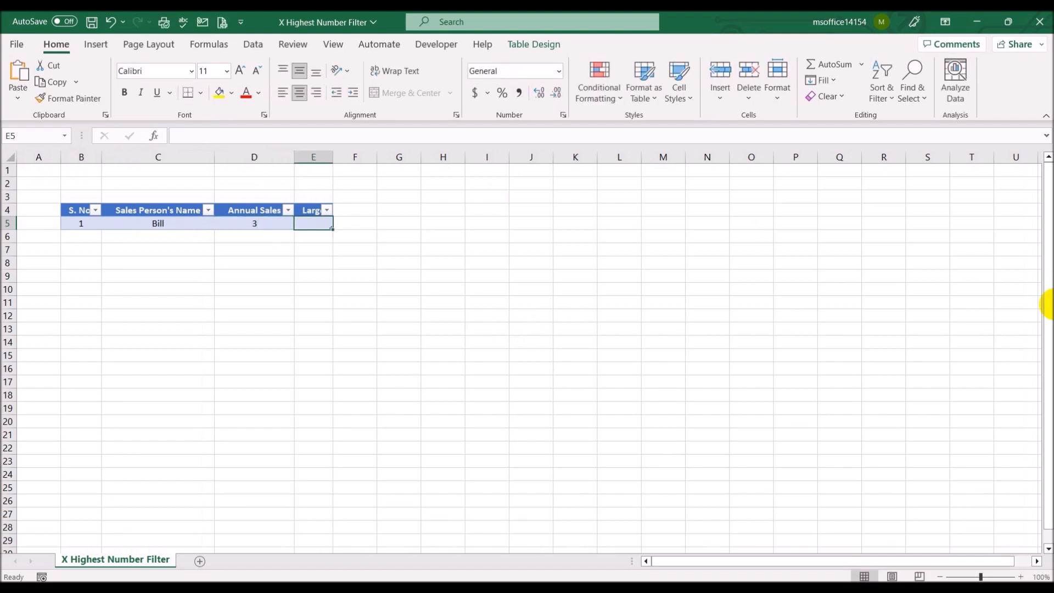
key(Tab)
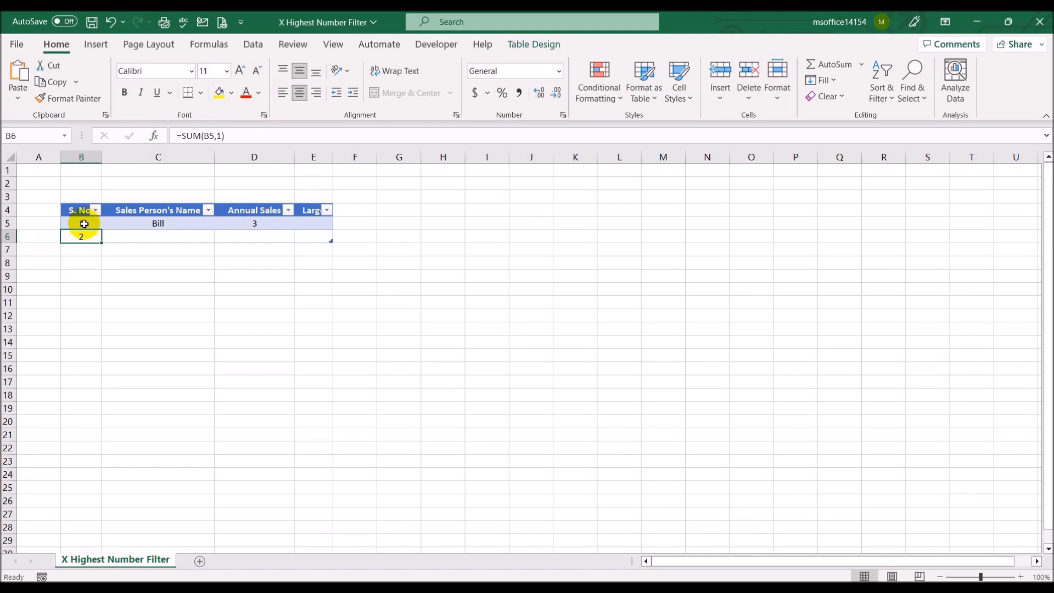
key(Tab)
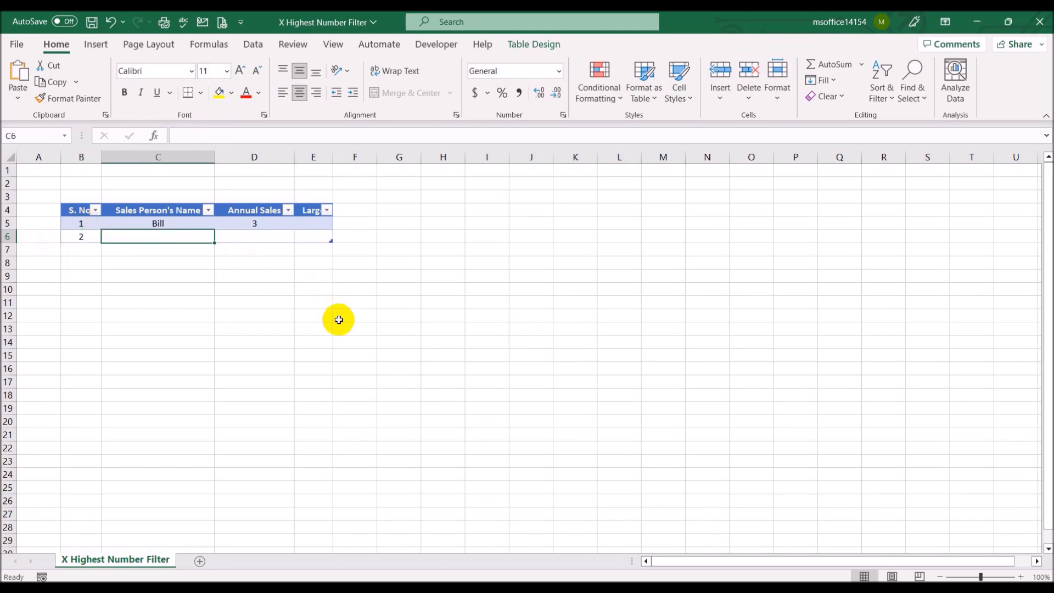
Enter the second sales person's name in C6 and annual sales of 6 in D6, and add a third table row.
text(Bob)
key(Tab)
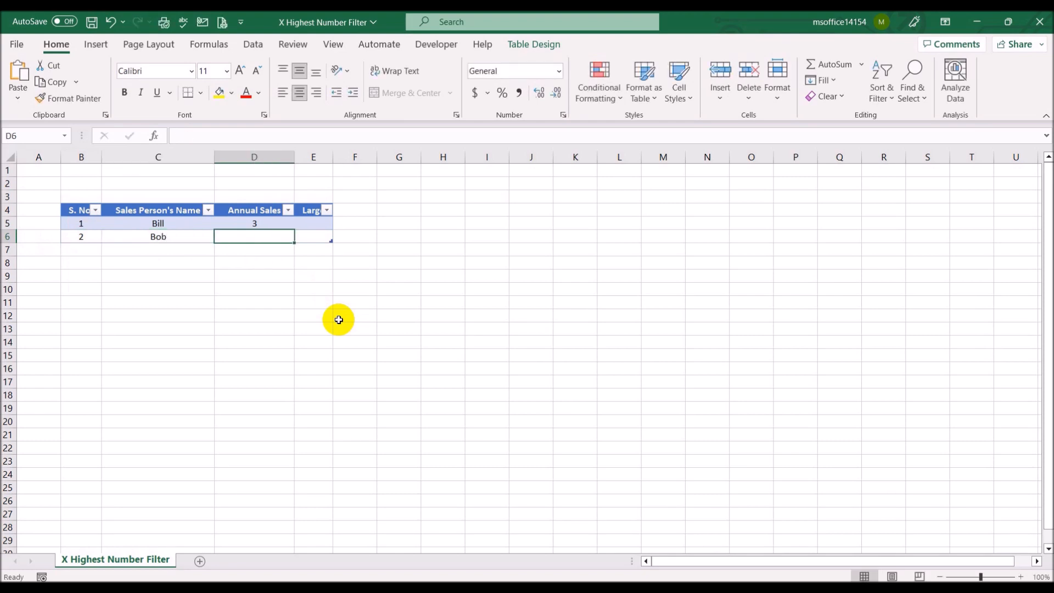
text(6)
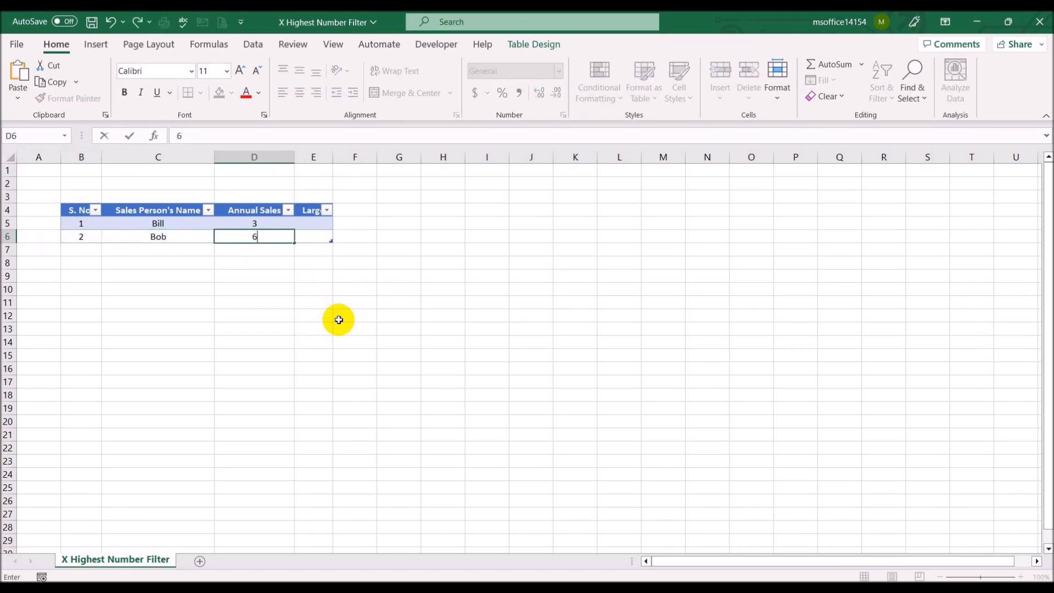
key(Return)
key(Tab)
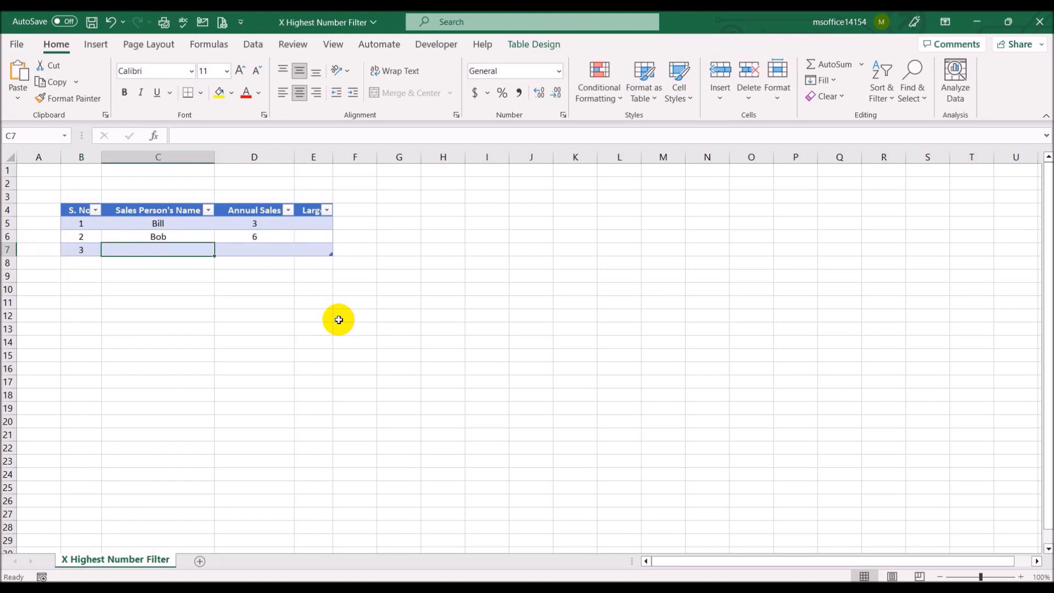
Enter the third sales person's name in C7 and annual sales of 4 in D7, and add a fourth table row.
text(Smith)
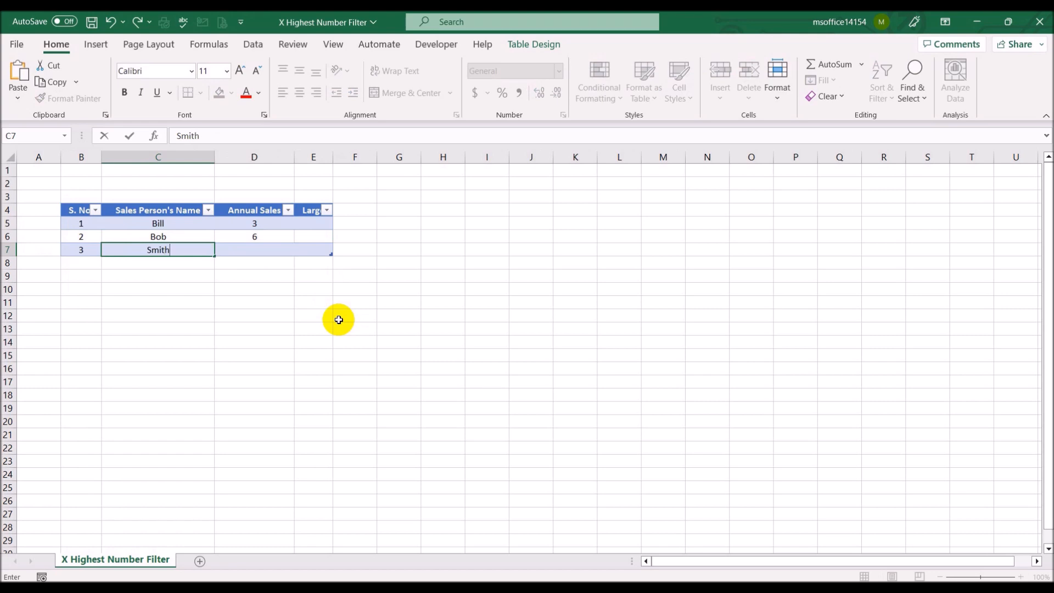
key(Tab)
text(4)
key(Tab)
key(Tab)
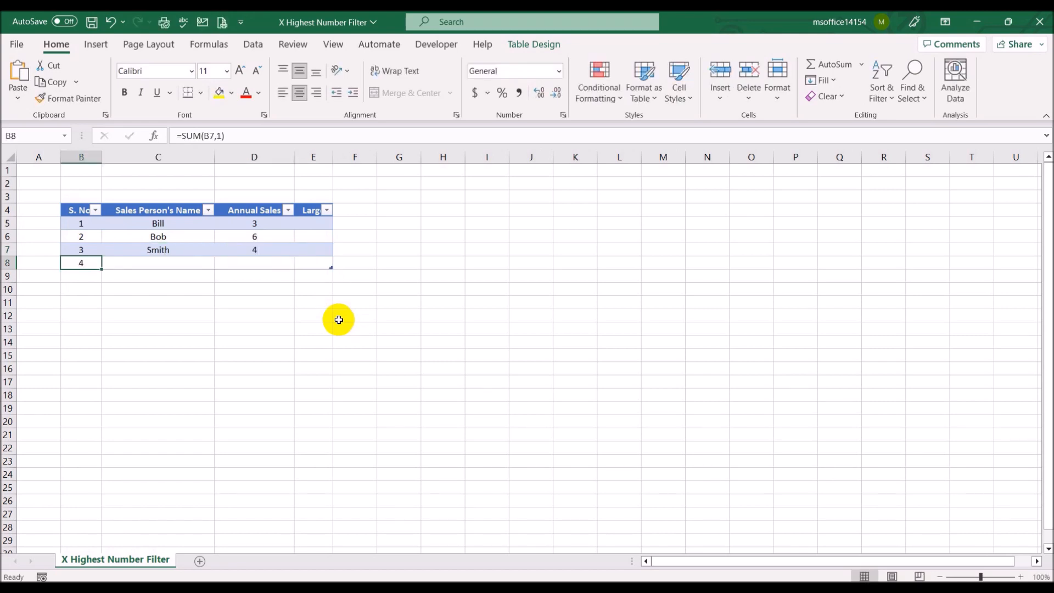
key(Tab)
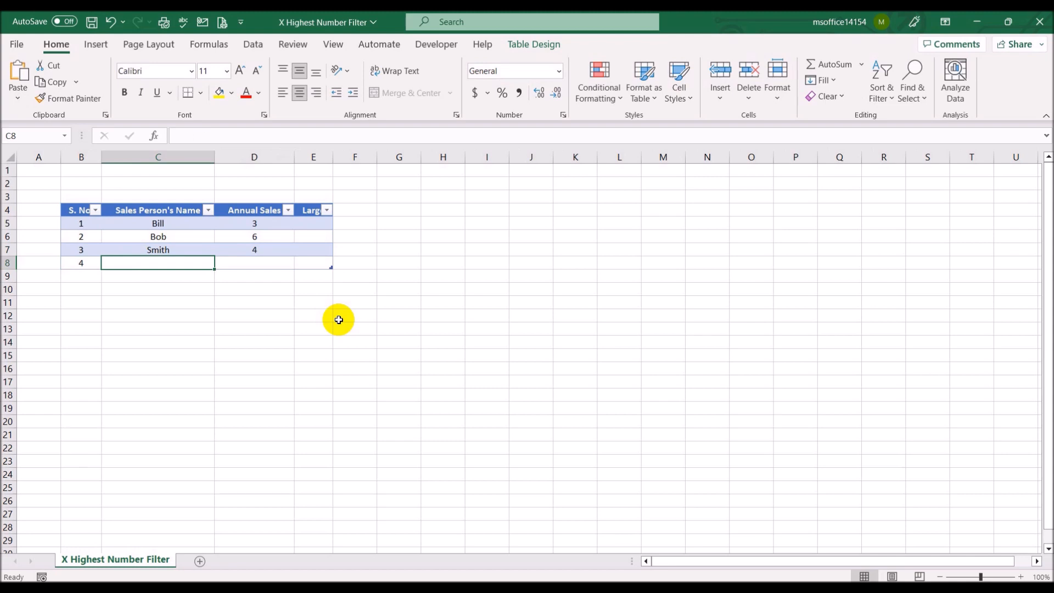
Enter the fourth sales person's name in C8 and annual sales of 10 in D8, and add a fifth table row.
text(John)
key(Tab)
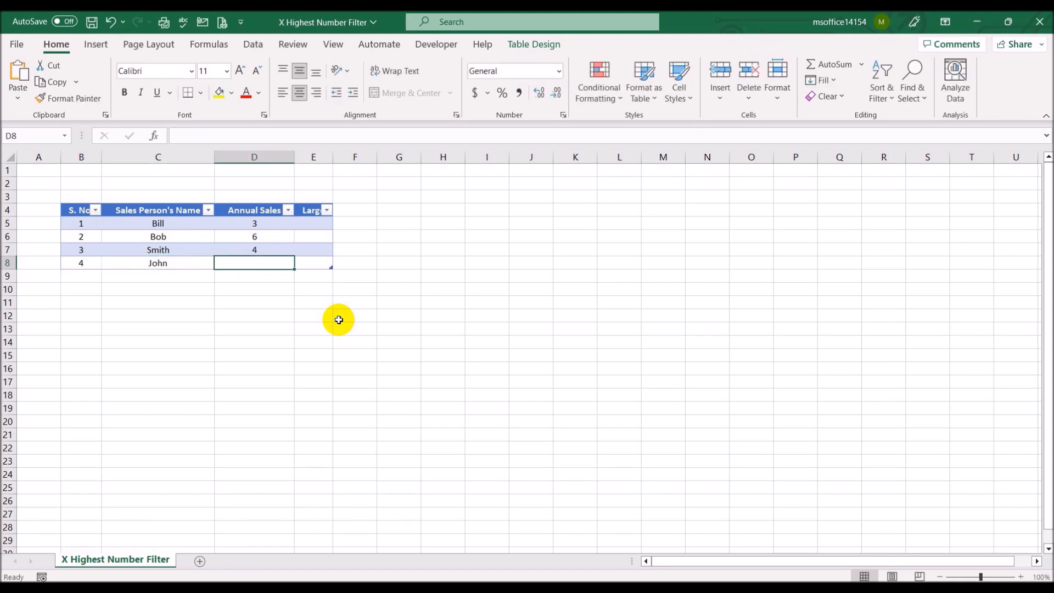
text(10)
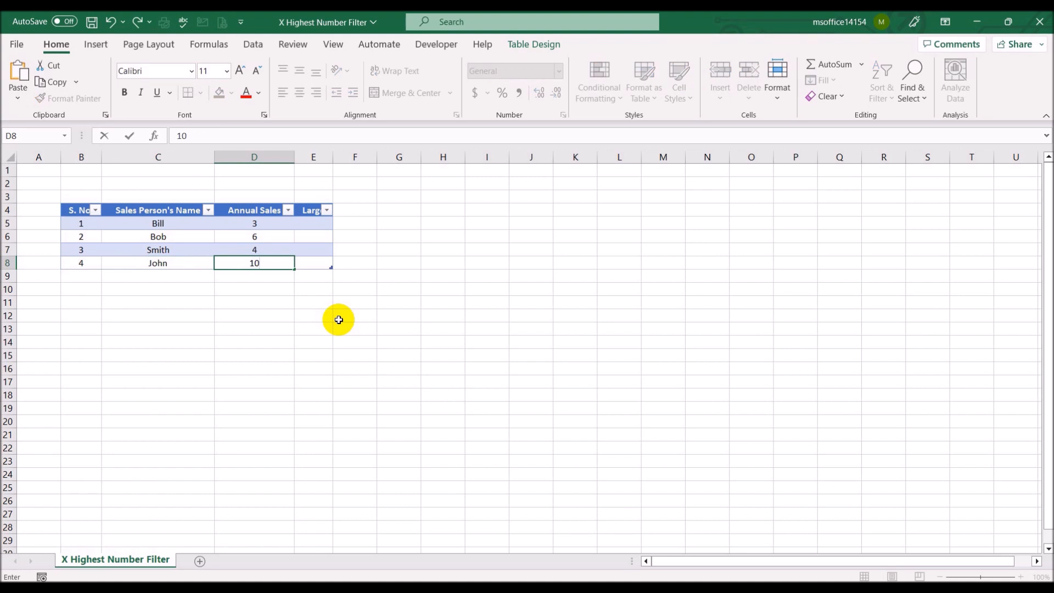
key(Tab)
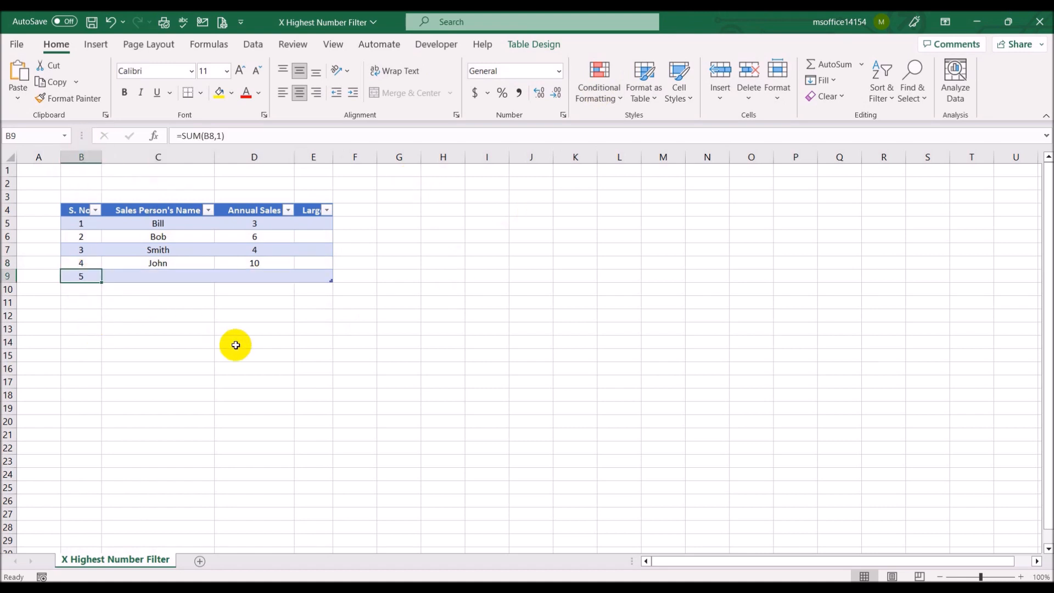
key(Tab)
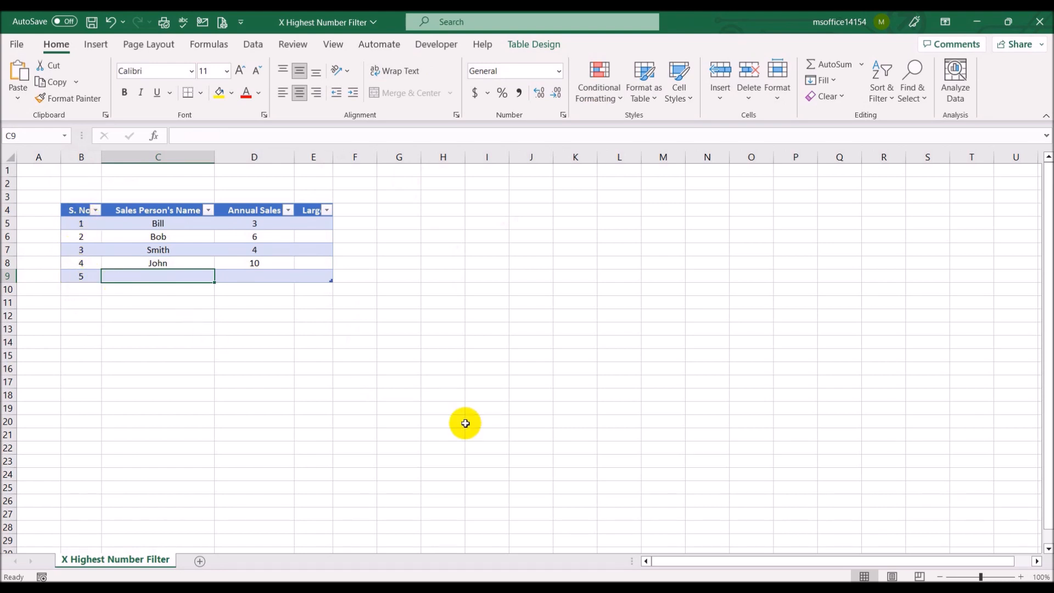
Enter the fifth sales person's name in C9 and annual sales of 7 in D9, and add a sixth table row.
text(Tracy)
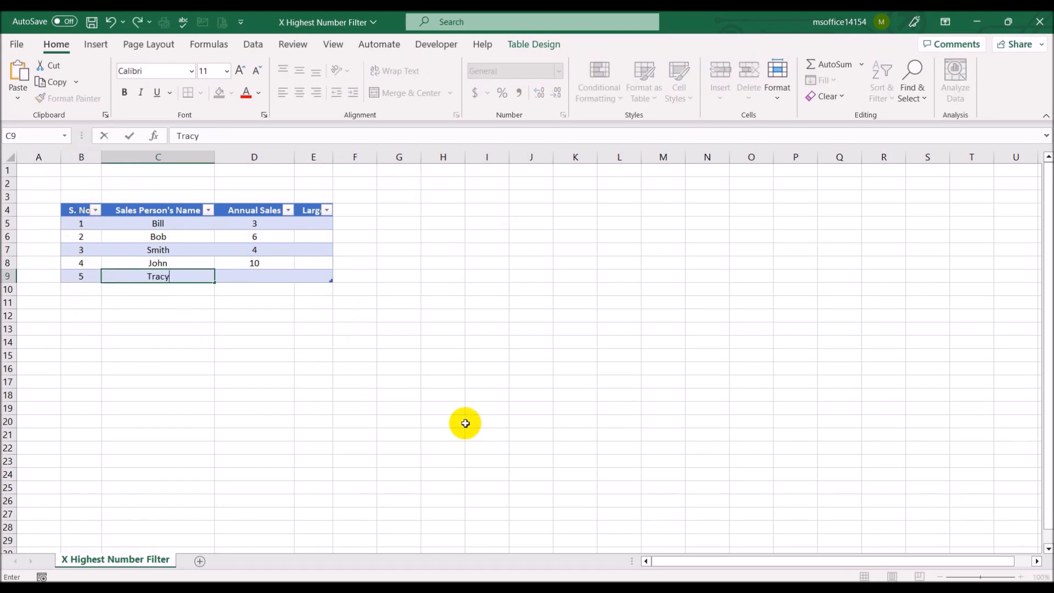
key(Tab)
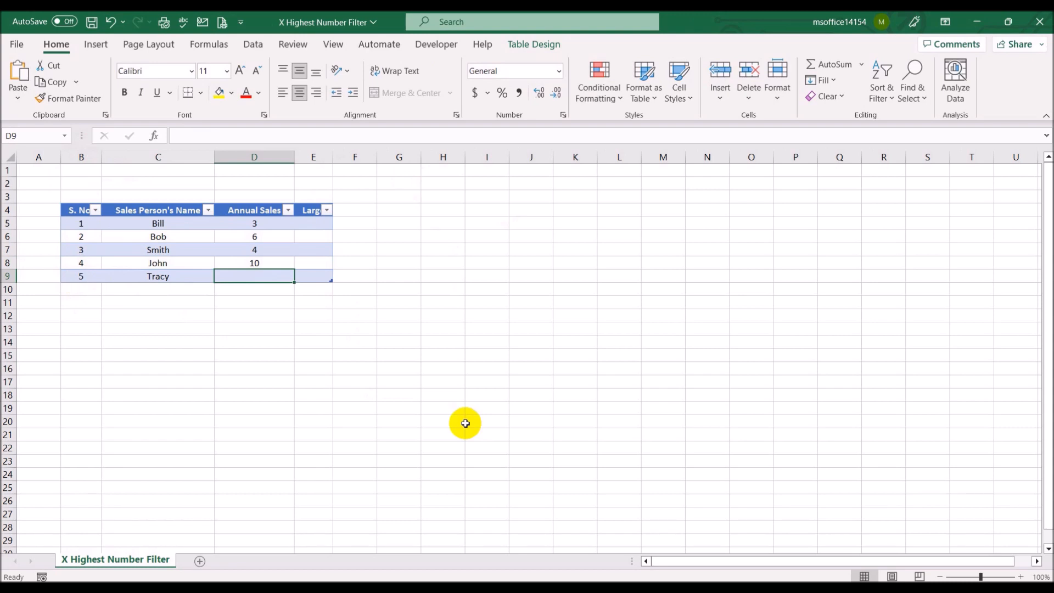
text(7)
key(Tab)
key(Tab)
key(Tab)
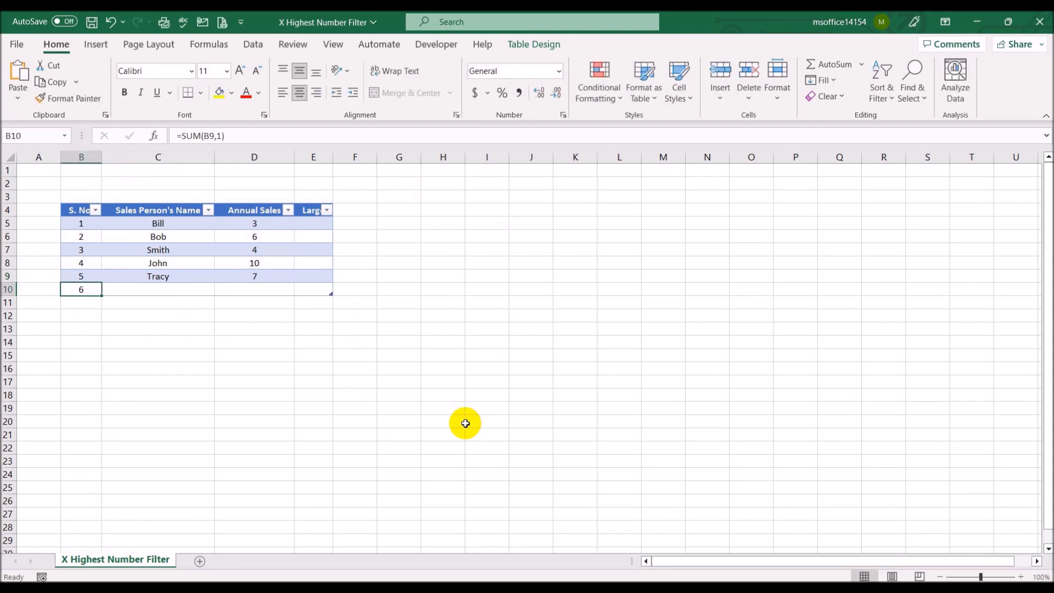
Enter the sixth sales person's name in C10 and annual sales of 8 in D10, and fit column E to its header.
text(Joe)
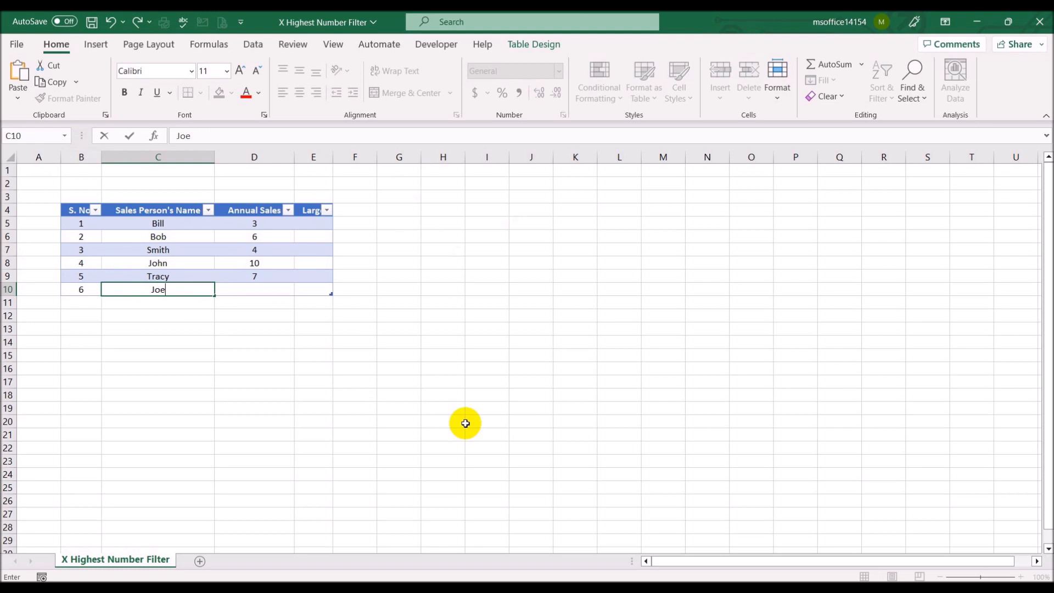
key(Tab)
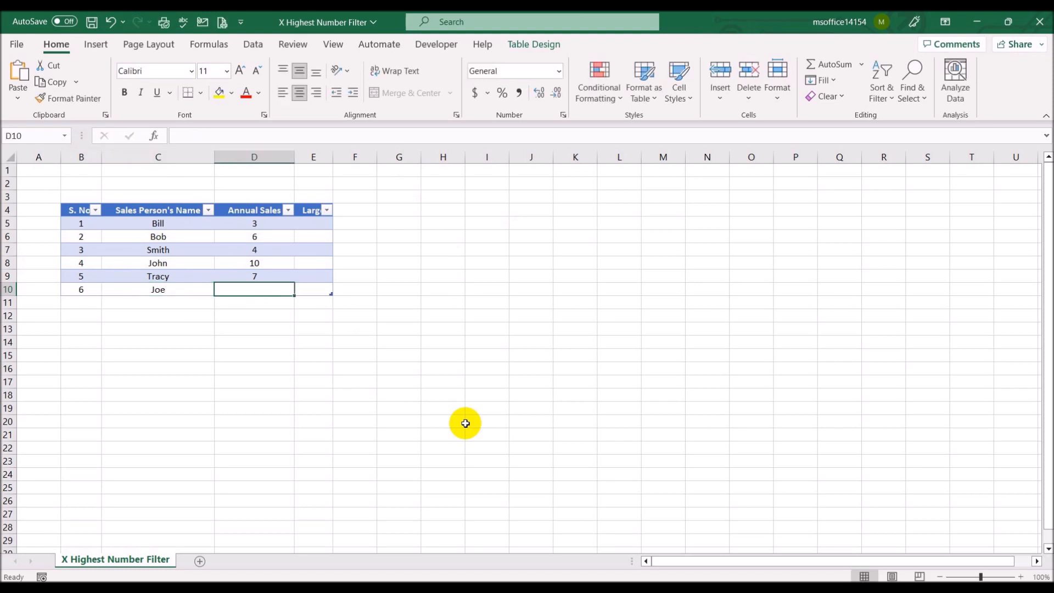
text(8)
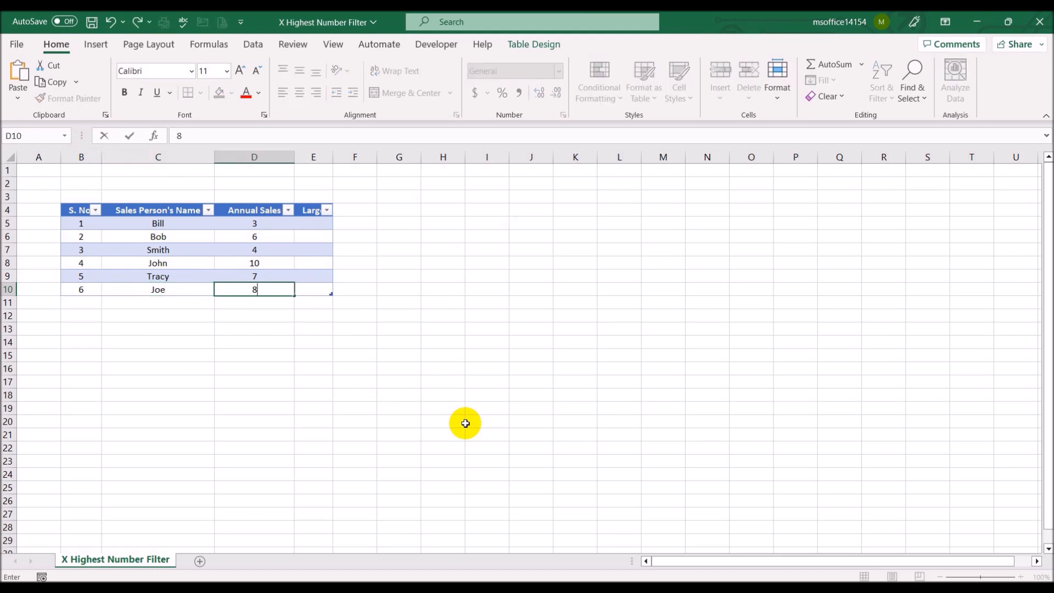
double_click(332, 157)
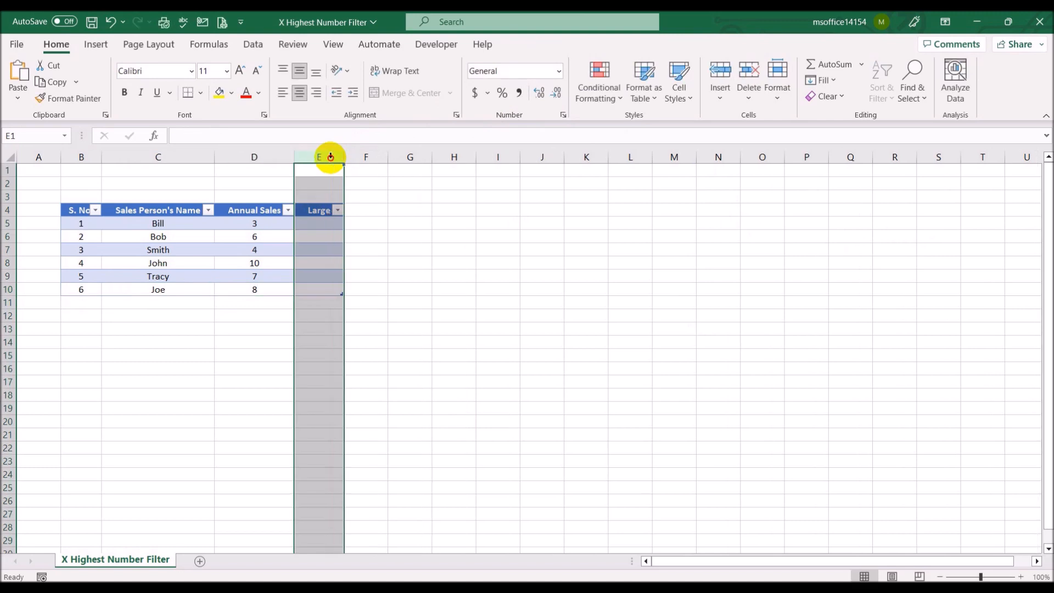
Start a LARGE formula in E5 with the Annual Sales column as array and the row's S. No. as k.
click(321, 225)
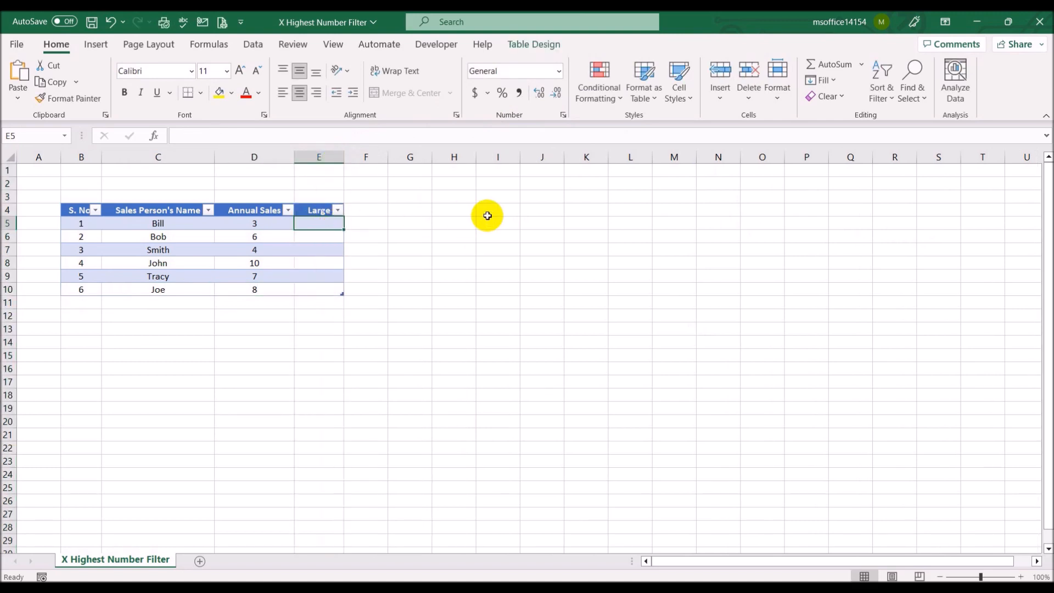
text(=larg)
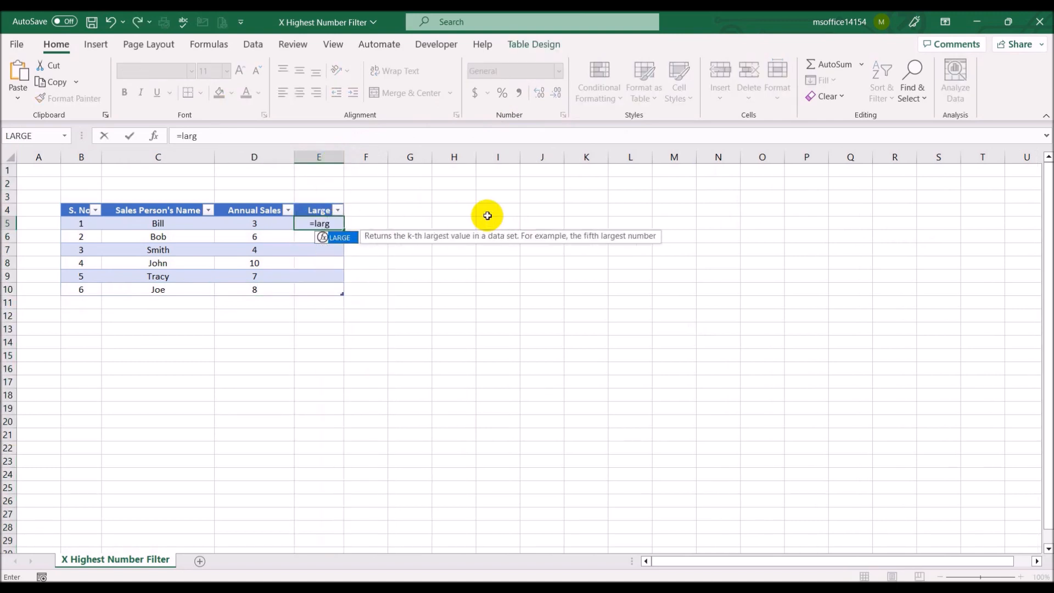
text(e()
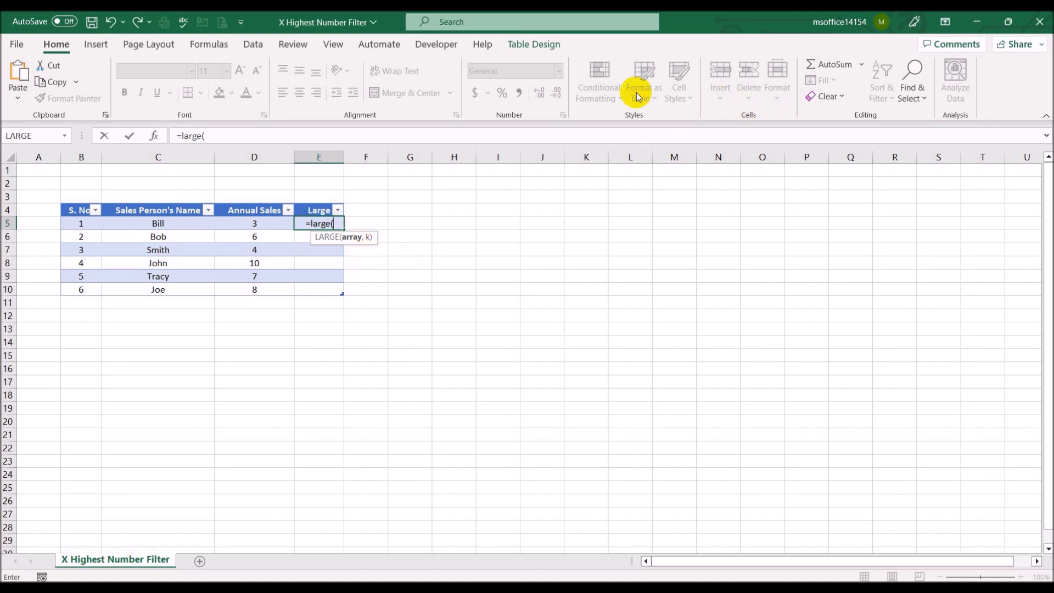
click(257, 204)
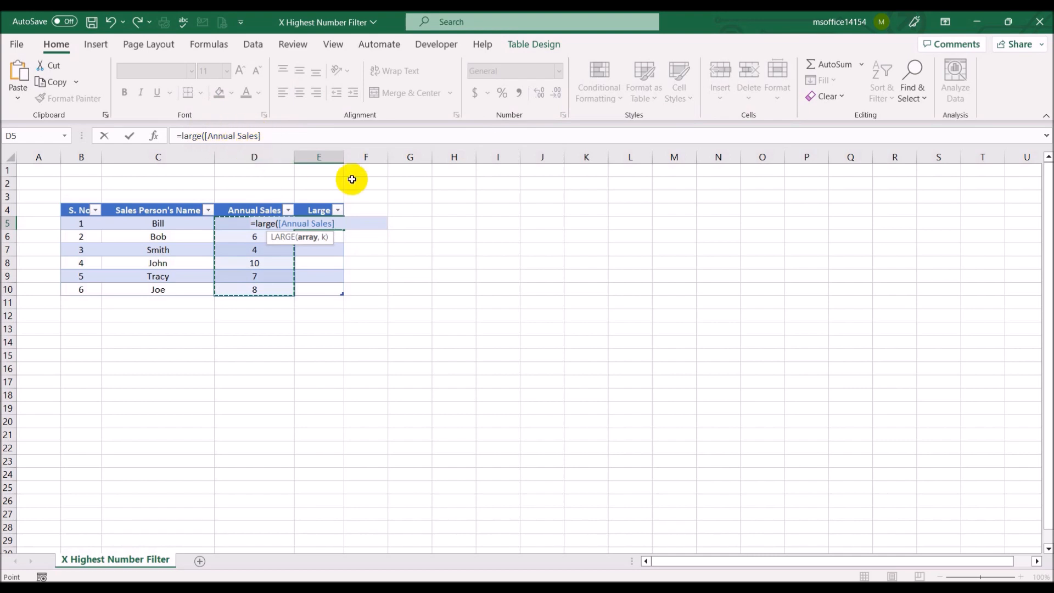
text(,)
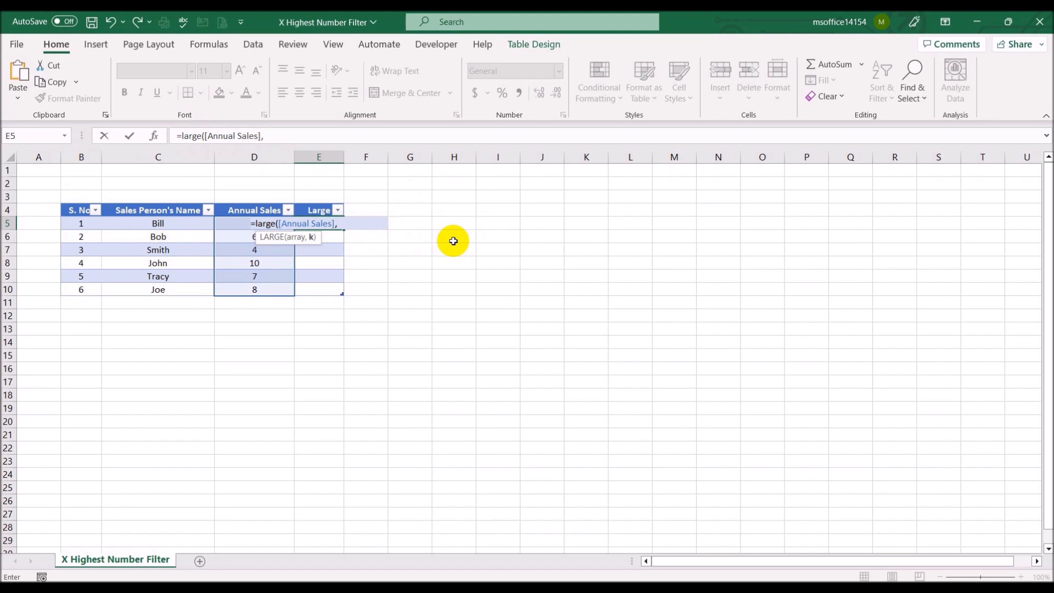
click(79, 225)
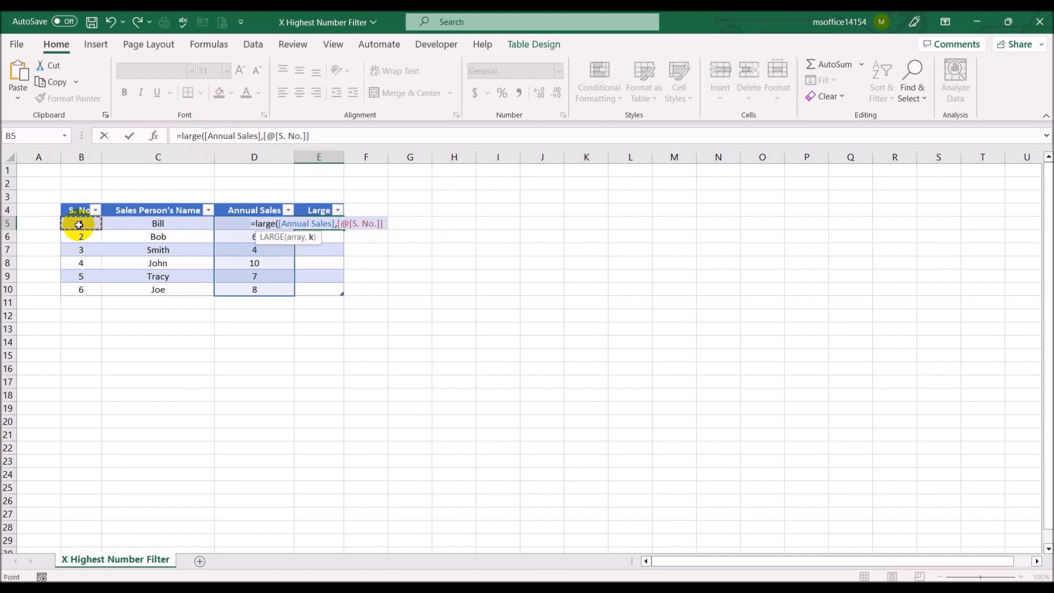
Replace the formula's k reference with b5 and complete it as =large([Annual Sales],b5) for the Large column.
key(BackSpace)
key(BackSpace)
key(BackSpace)
key(BackSpace)
key(BackSpace)
key(BackSpace)
key(BackSpace)
key(BackSpace)
key(BackSpace)
key(BackSpace)
key(BackSpace)
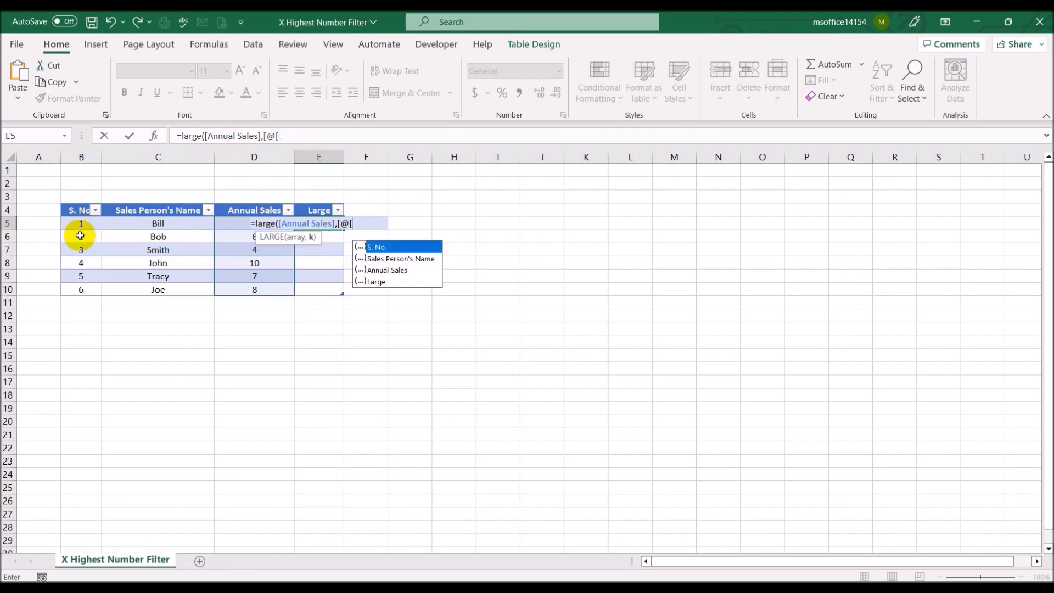
text(b5)
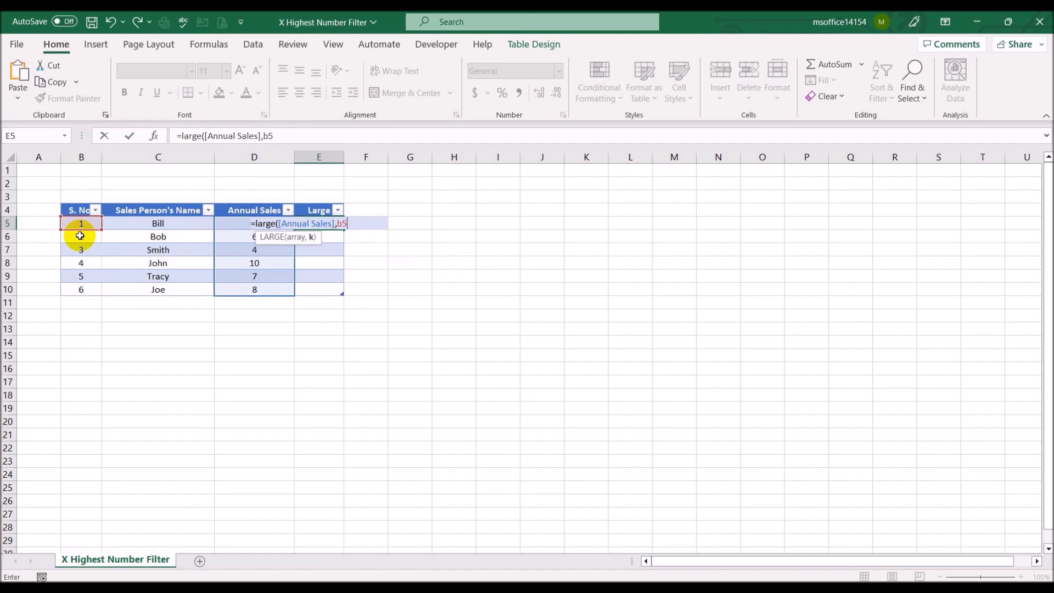
text())
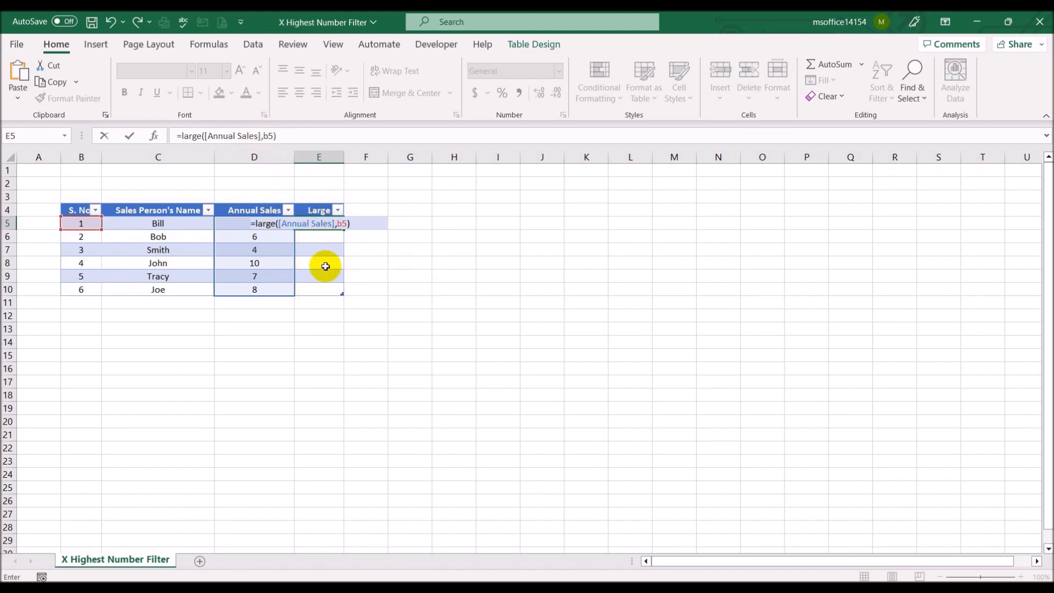
key(Return)
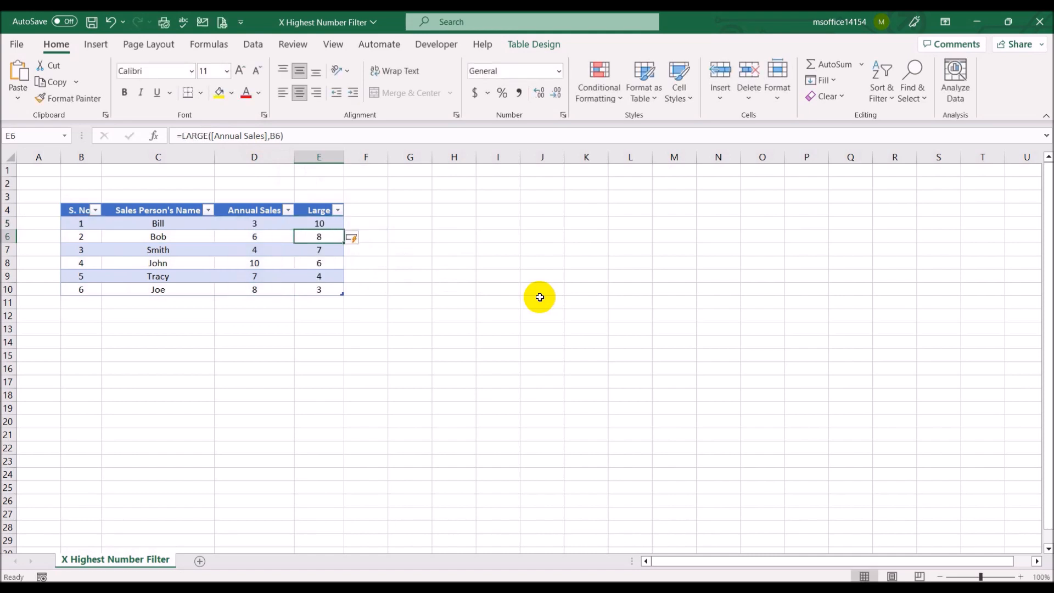
Inspect the LARGE formulas in E6 and E7, checking their array and k references.
click(541, 300)
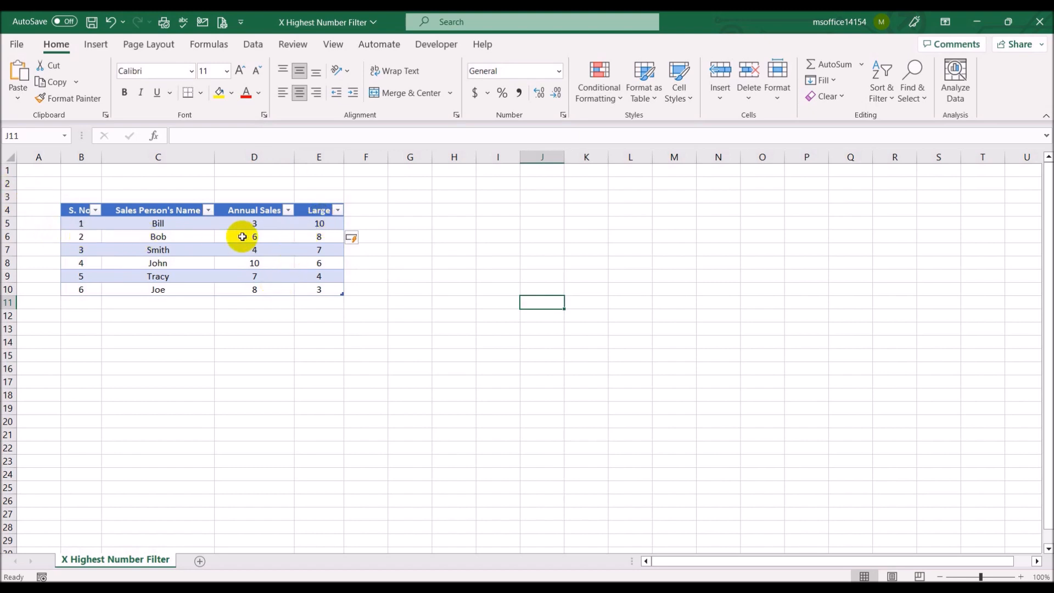
click(311, 236)
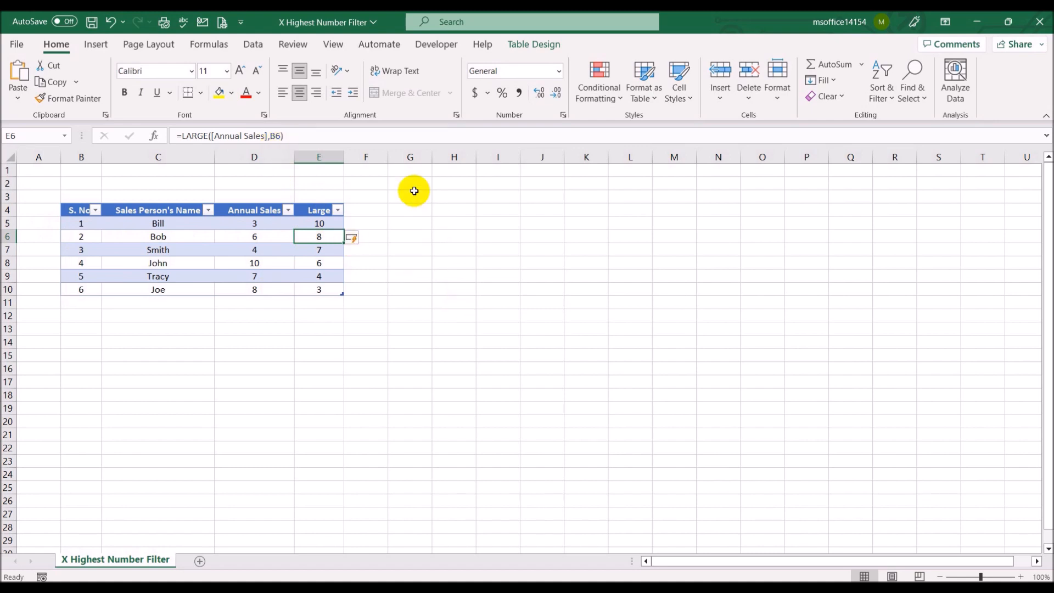
click(346, 135)
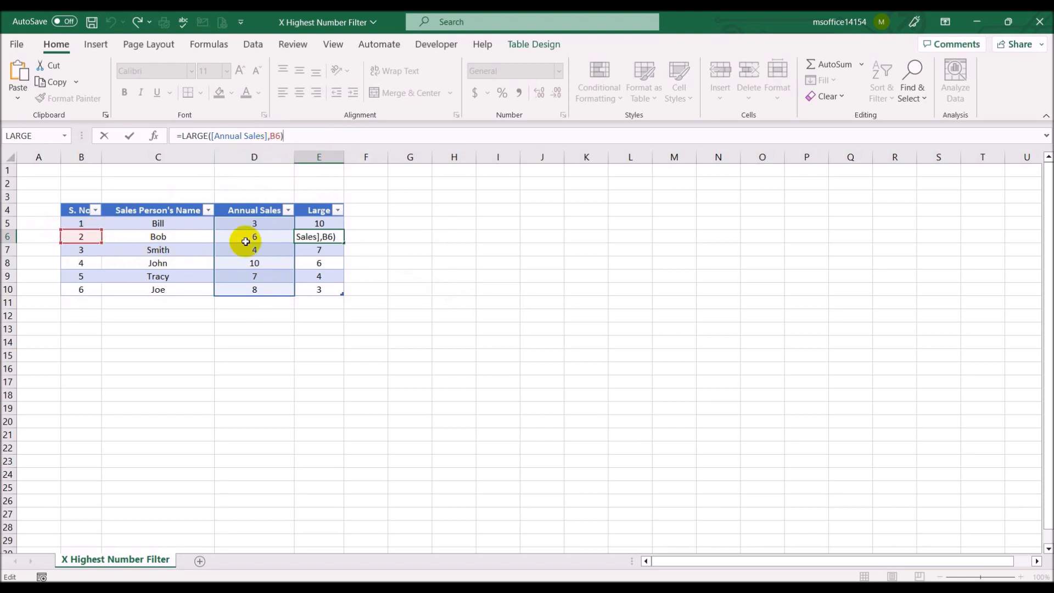
click(468, 265)
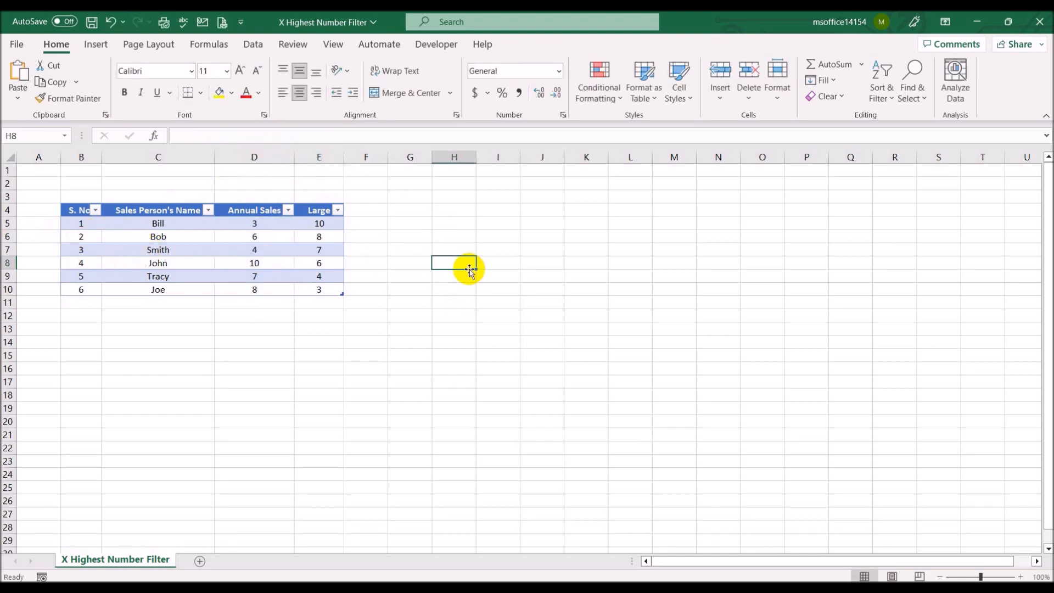
click(329, 250)
click(330, 133)
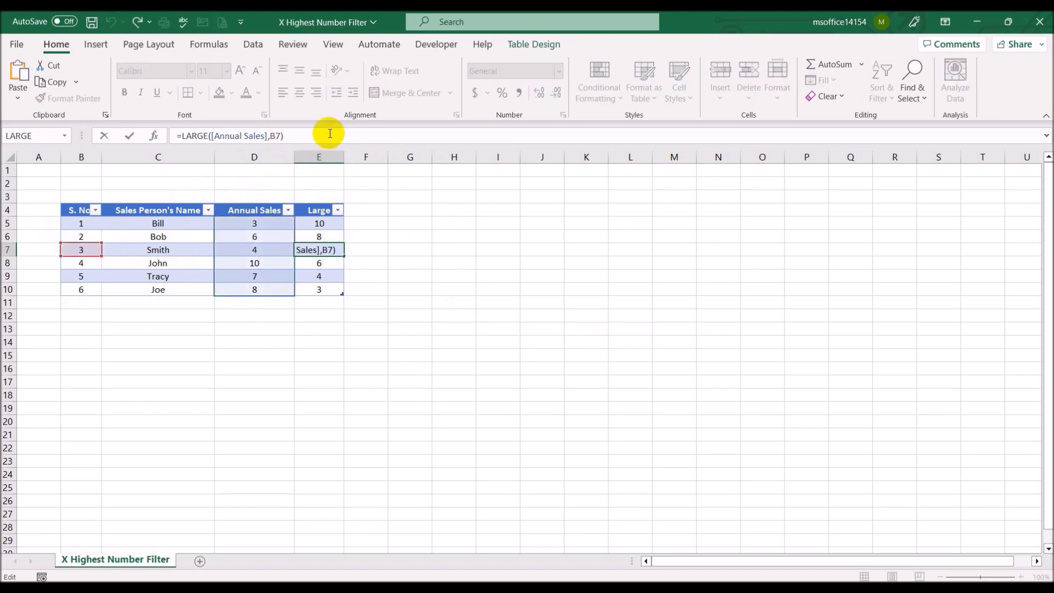
key(Escape)
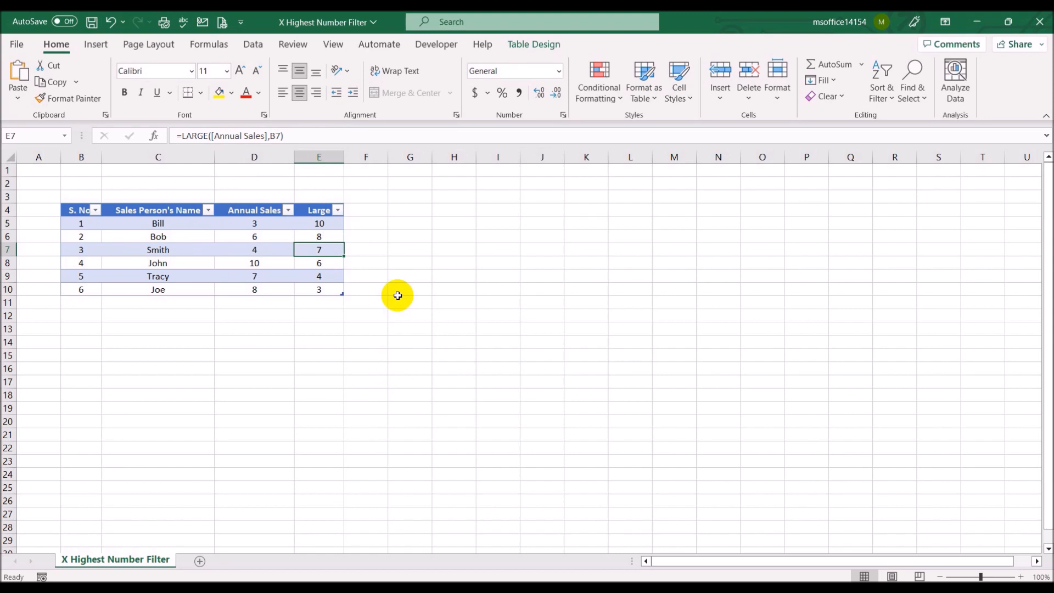
Create a bold, yellow-filled heading "Data Entry" merged and centered across B2:E2.
drag(82, 181, 329, 182)
click(218, 93)
click(416, 91)
text(Da)
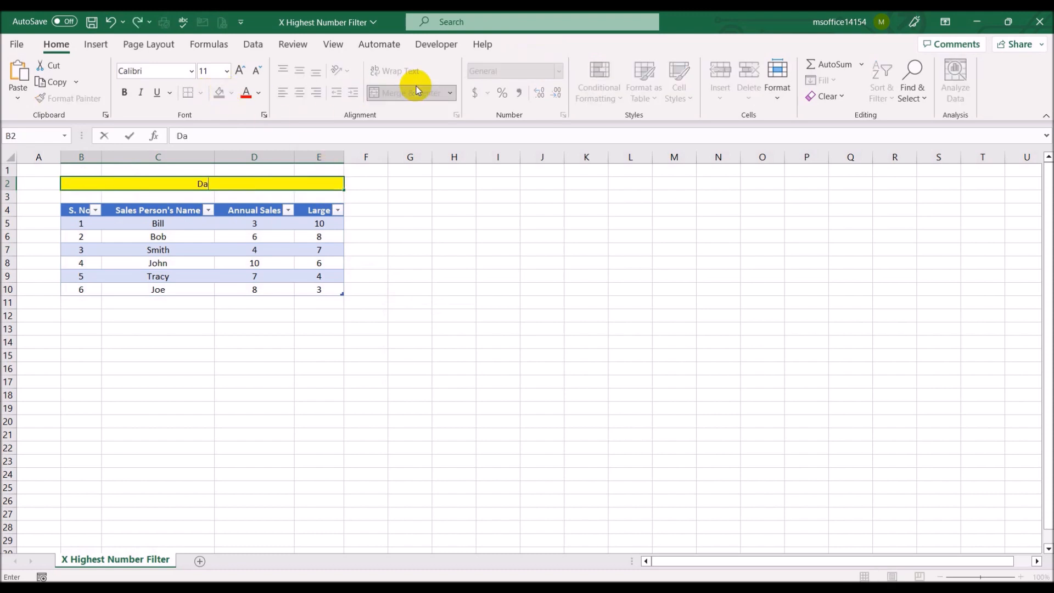
text(ta Entry)
key(Return)
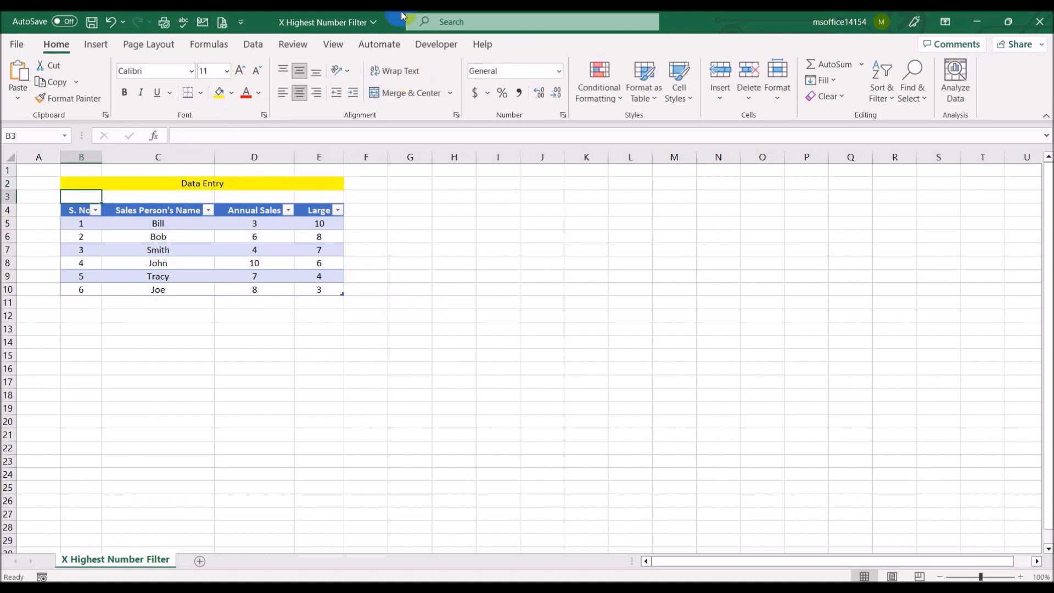
click(241, 181)
click(126, 96)
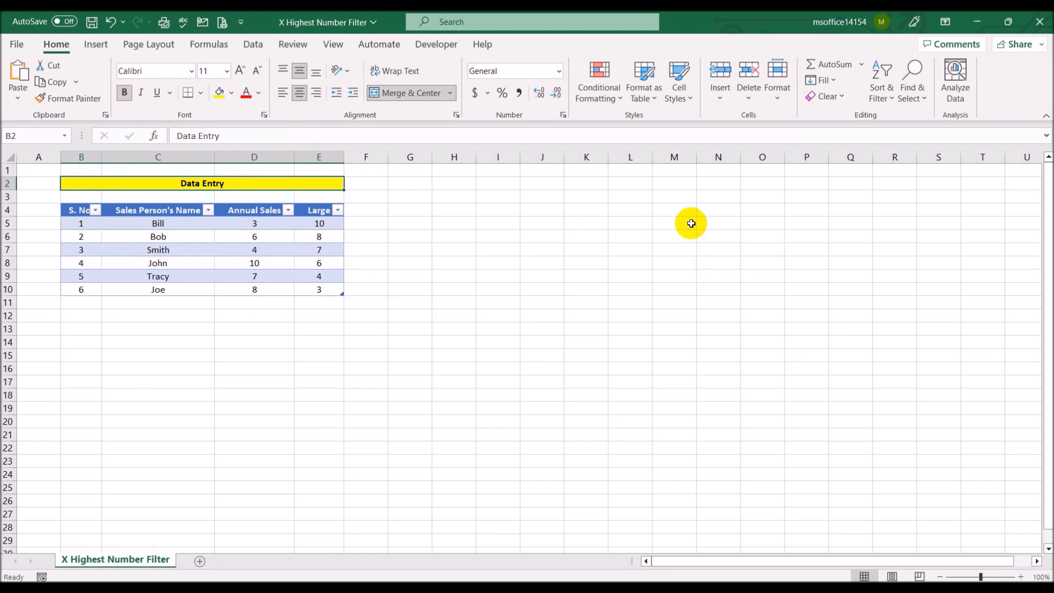
click(658, 258)
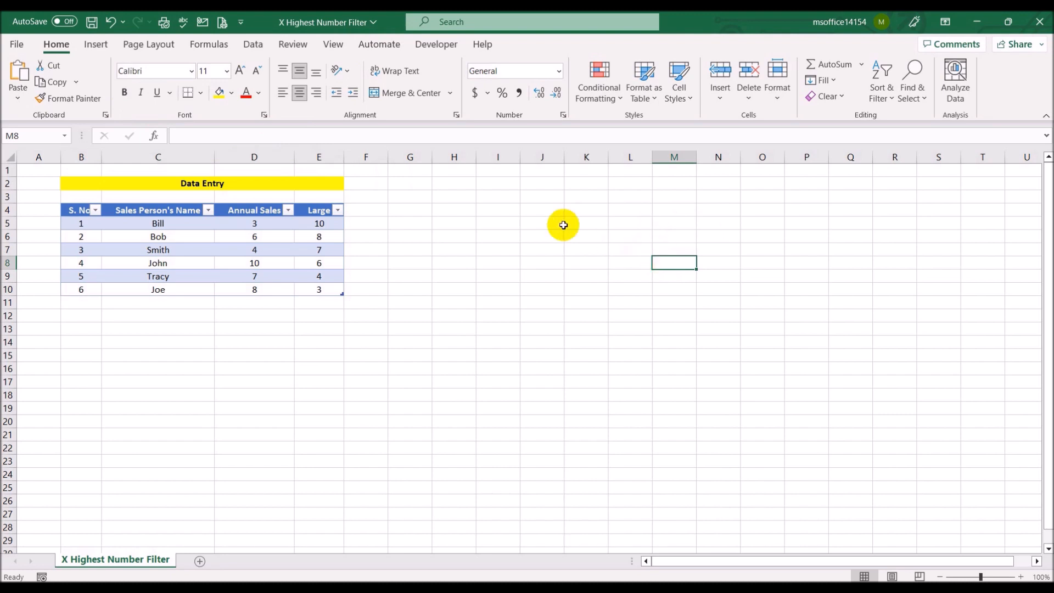
Create a yellow-filled heading "How many to grab" merged and centered across I3:J3.
click(485, 197)
drag(493, 197, 553, 195)
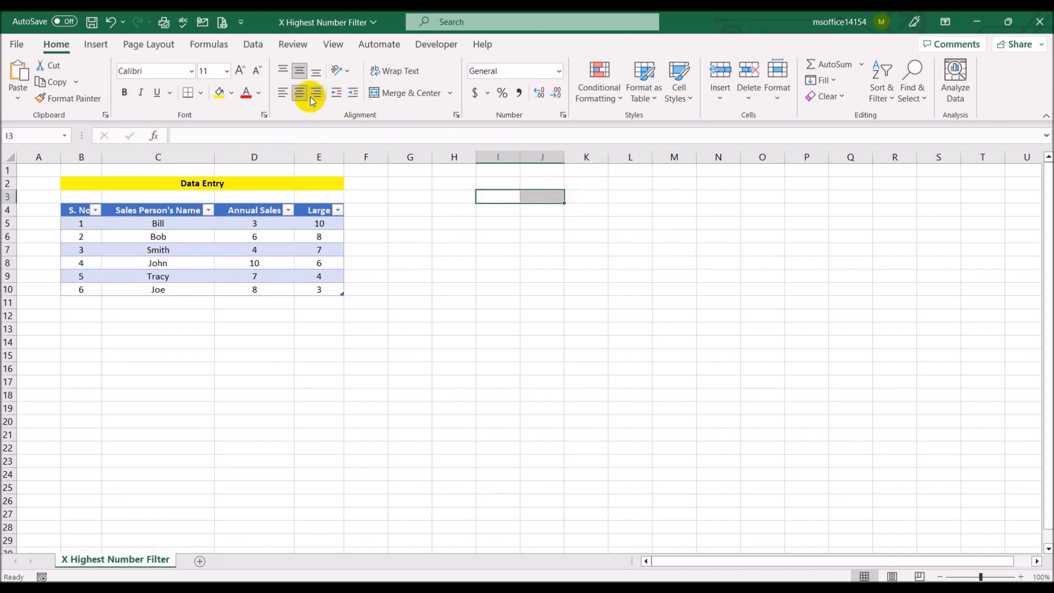
click(219, 92)
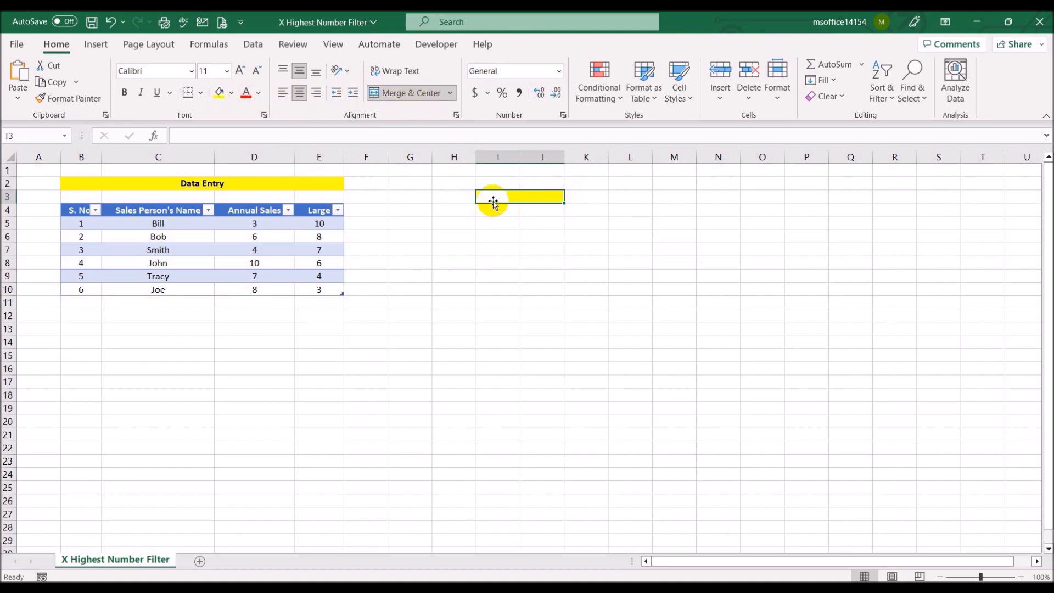
text(How ma)
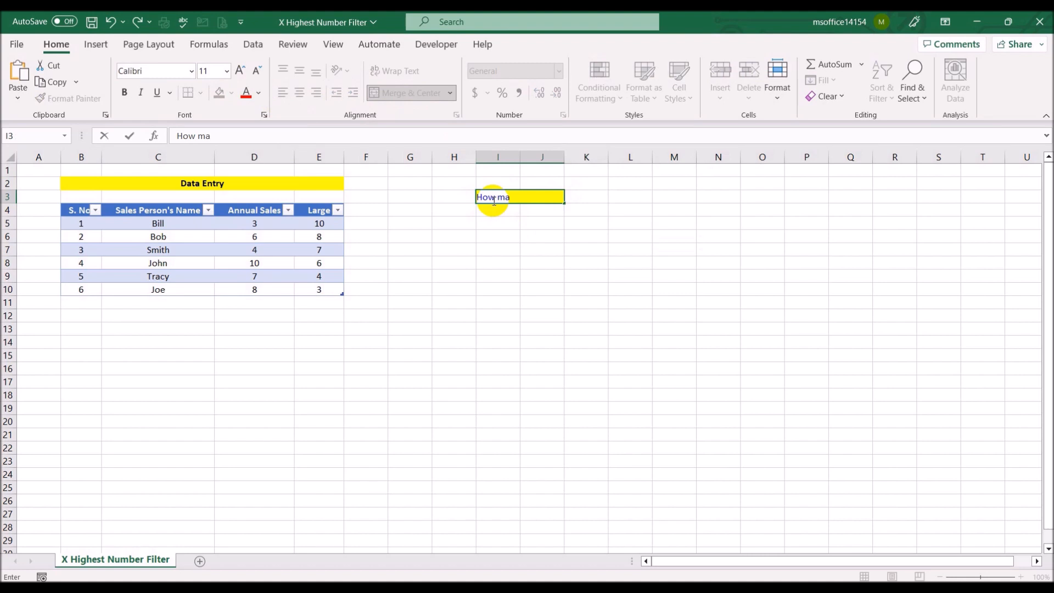
text(ny to grab)
key(Return)
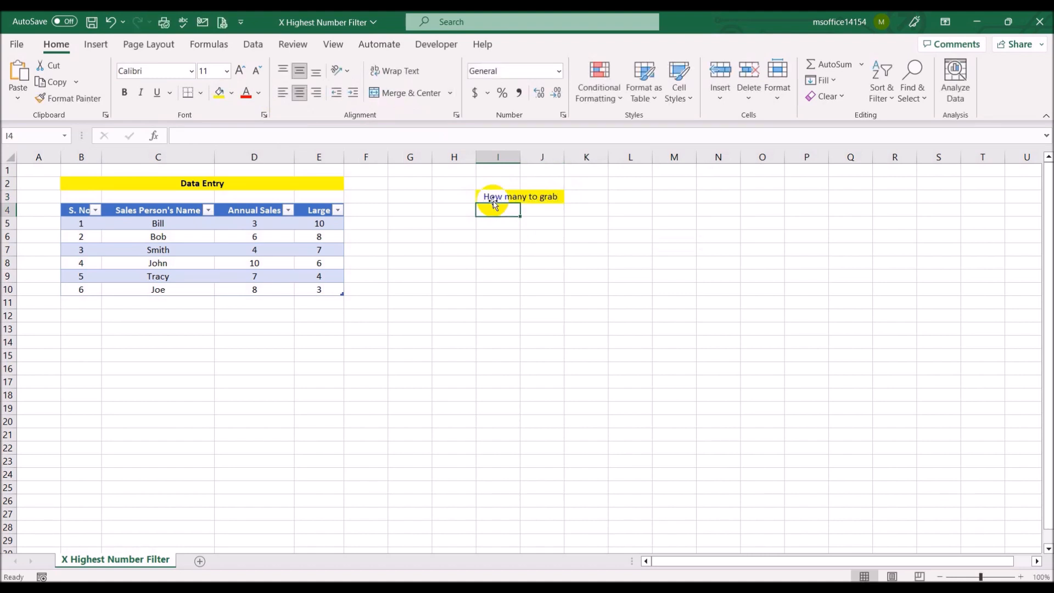
Enter the label "How many highest to grab?" in I4, fit column I to it, and enter 3 in J4.
text(How many)
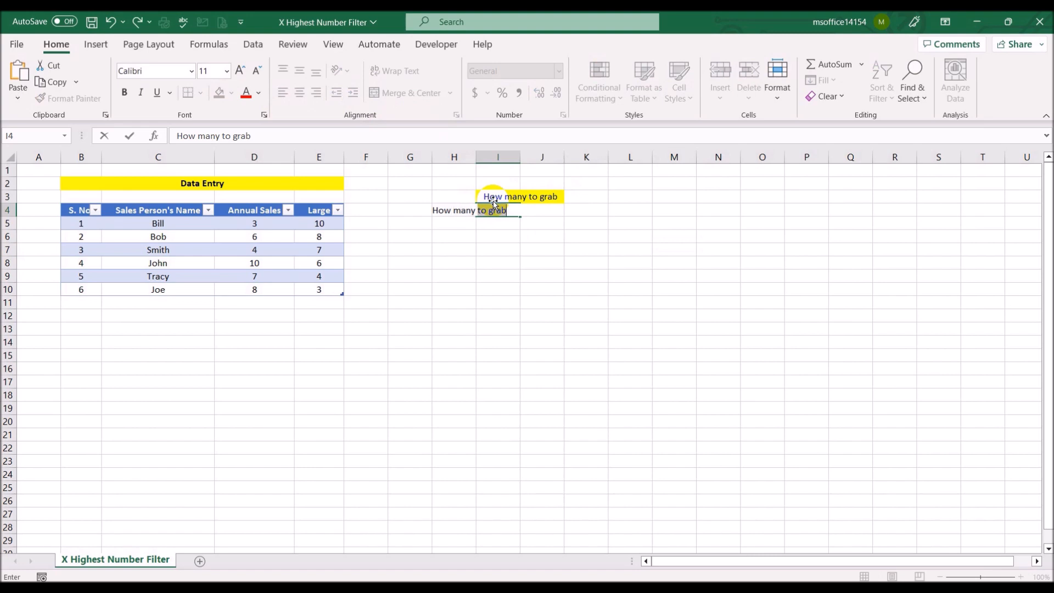
text( highest to g)
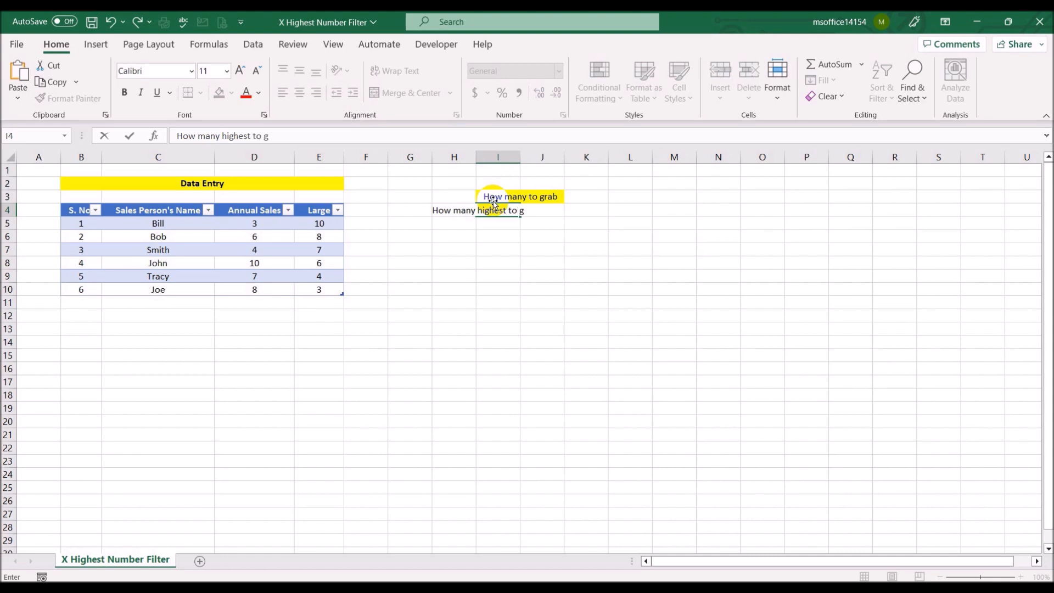
text(ranb?)
key(Tab)
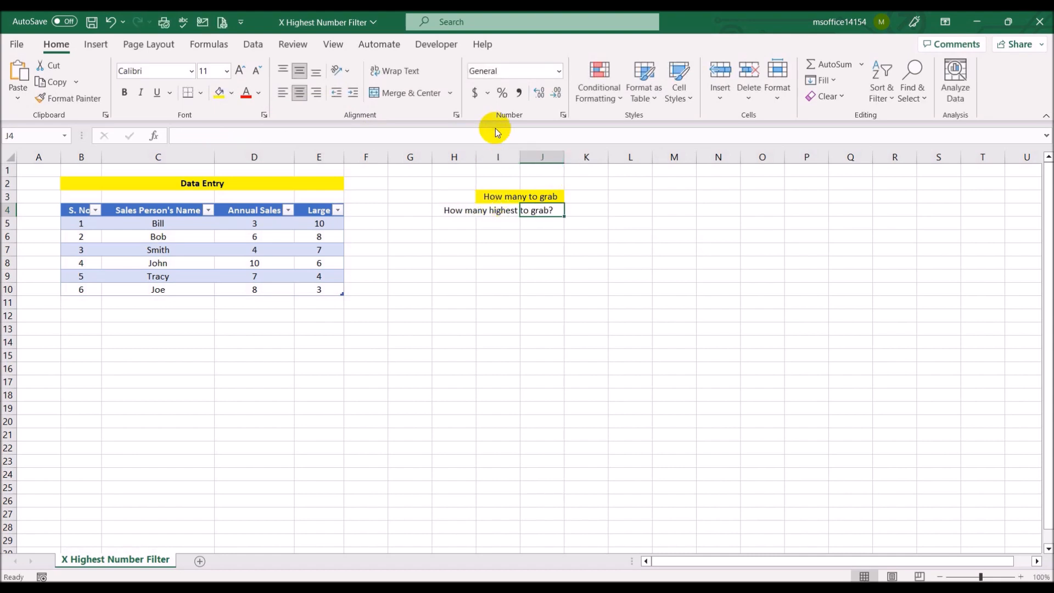
double_click(520, 157)
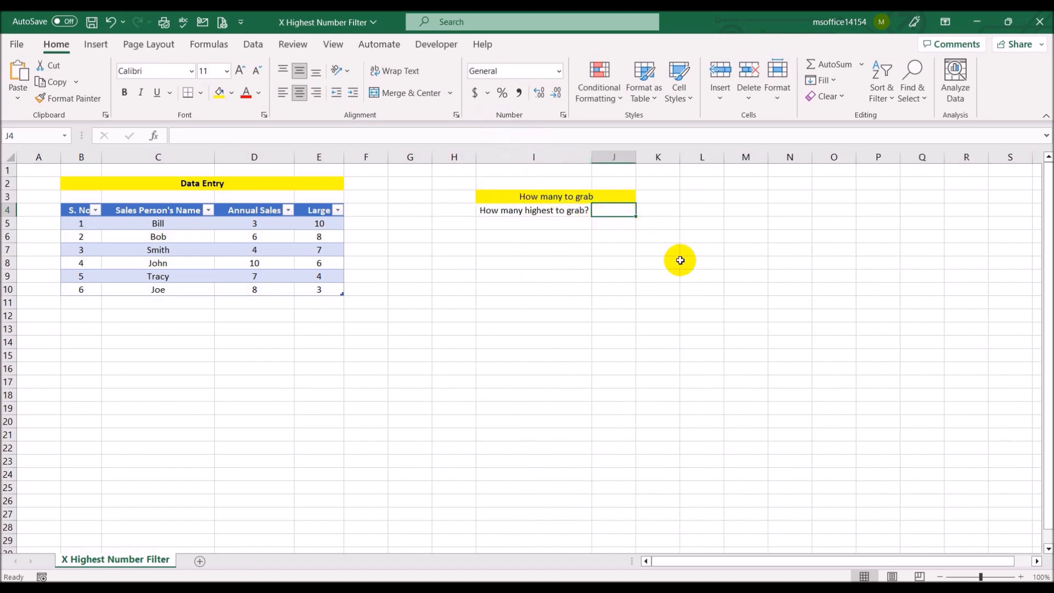
text(3)
key(Return)
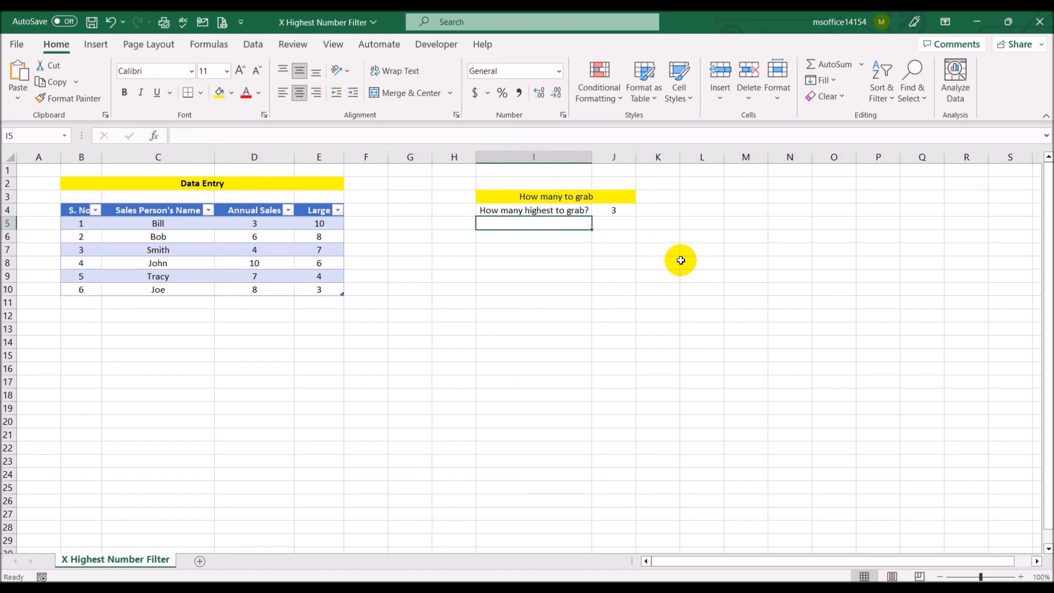
Fill M3:O3 yellow and merge and center the range as an empty heading for the results.
drag(742, 197, 830, 199)
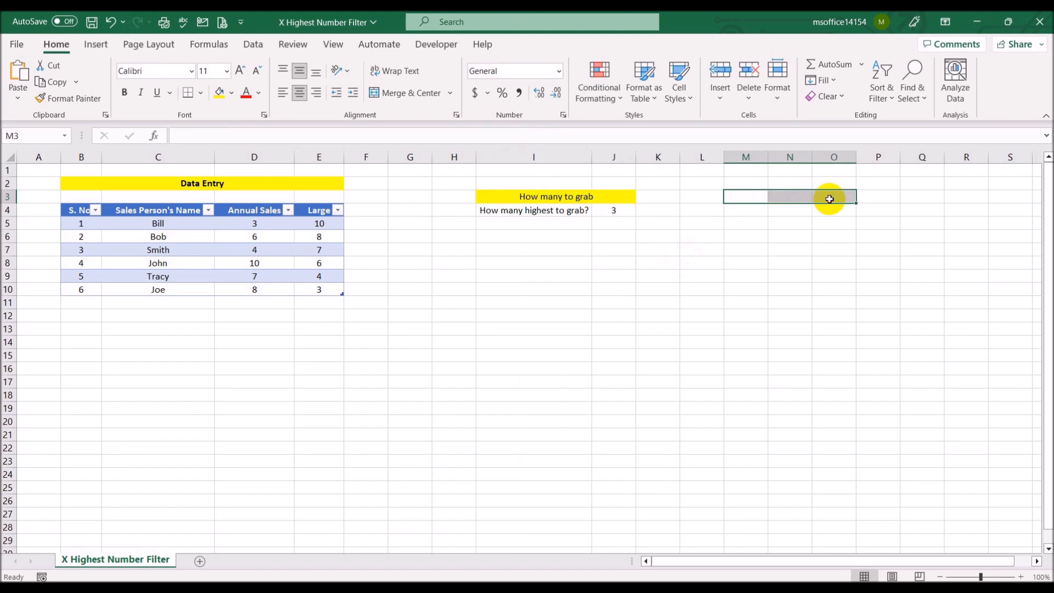
click(222, 93)
click(387, 93)
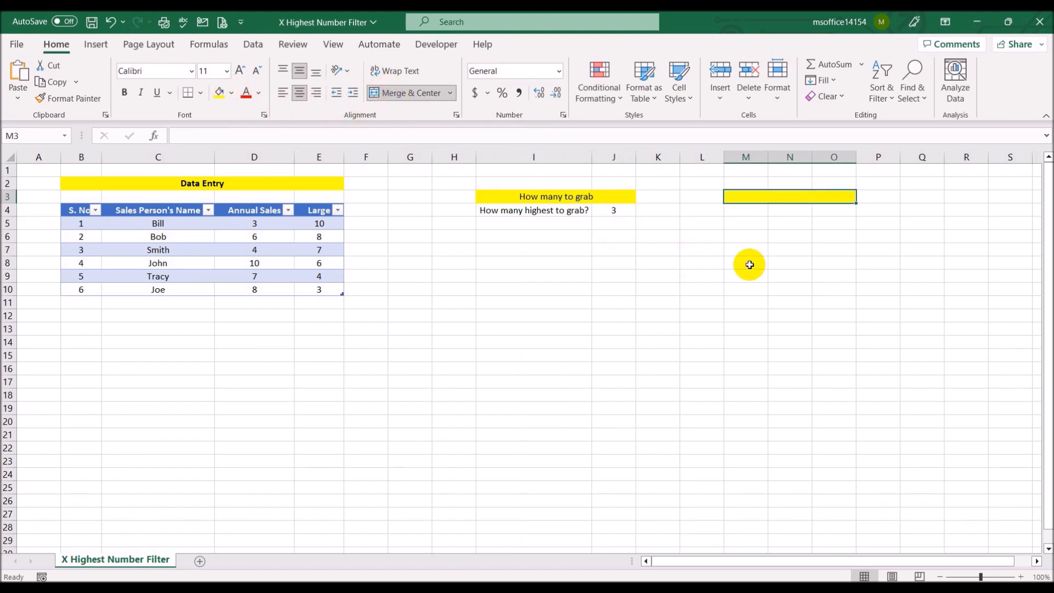
Fit column B to its header and paste the S. No., Sales Person's Name and Annual Sales headers as values into M4:O4.
click(742, 213)
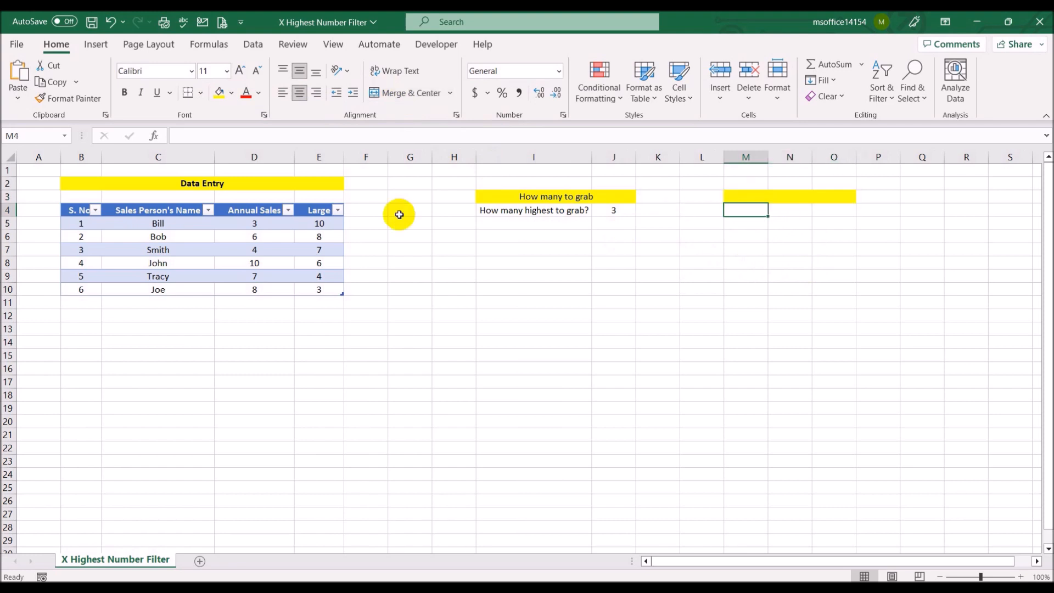
double_click(101, 157)
drag(82, 209, 250, 209)
key(ctrl+c)
click(756, 209)
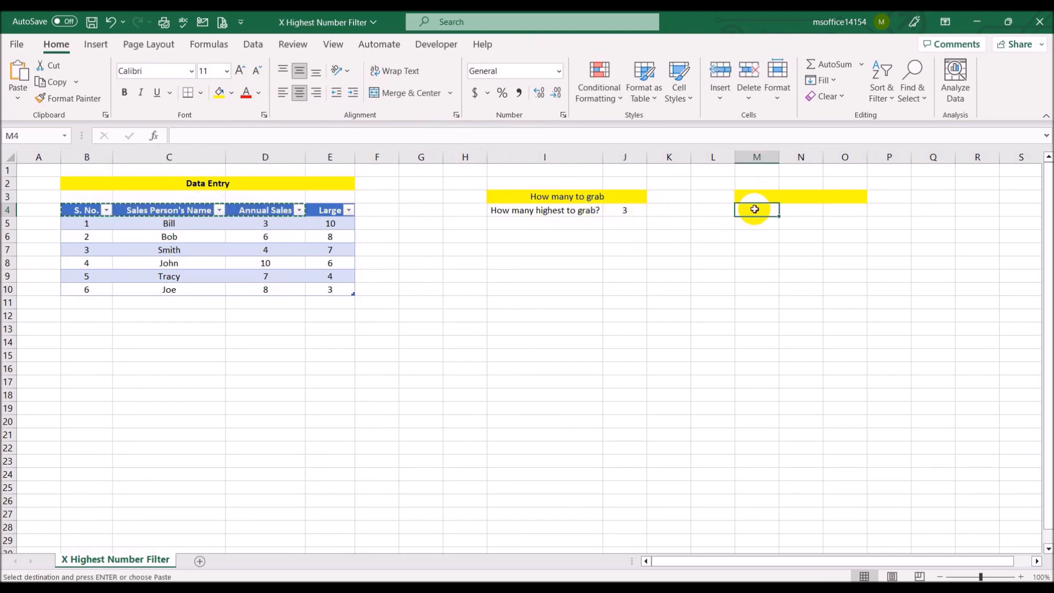
click(18, 101)
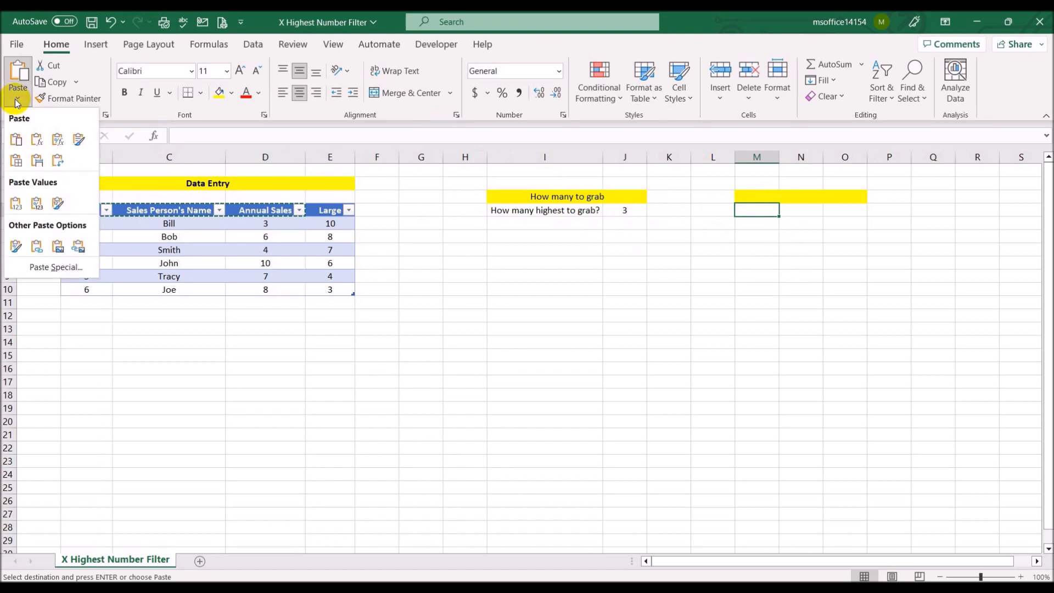
click(17, 203)
Widen columns N and O to fit the Sales Person's Name and Annual Sales headers.
click(799, 302)
drag(823, 158, 866, 156)
double_click(910, 157)
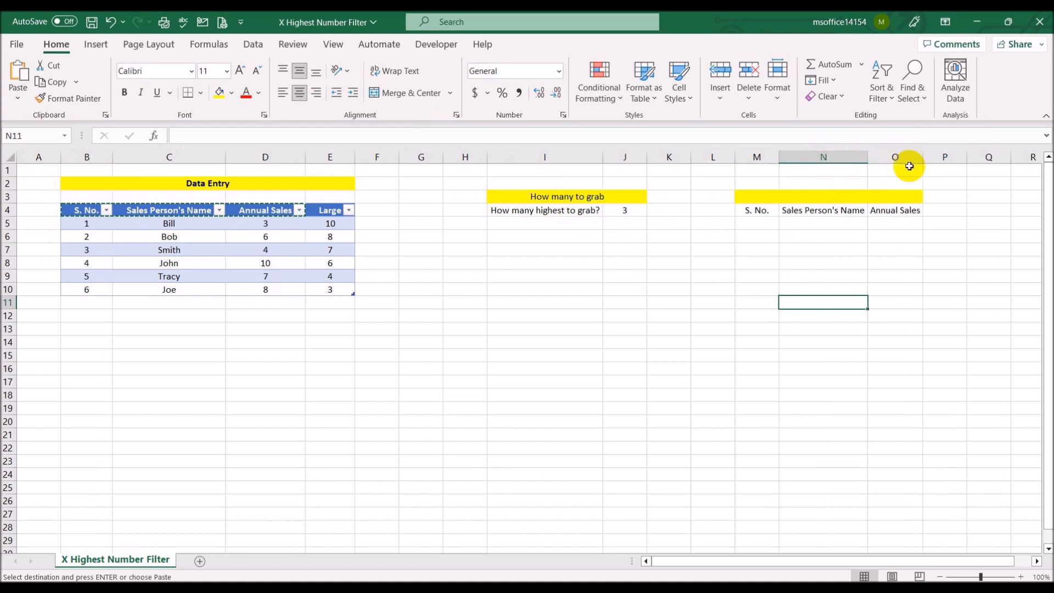
Enter 1 as the first serial number in M5 of the results table.
click(769, 223)
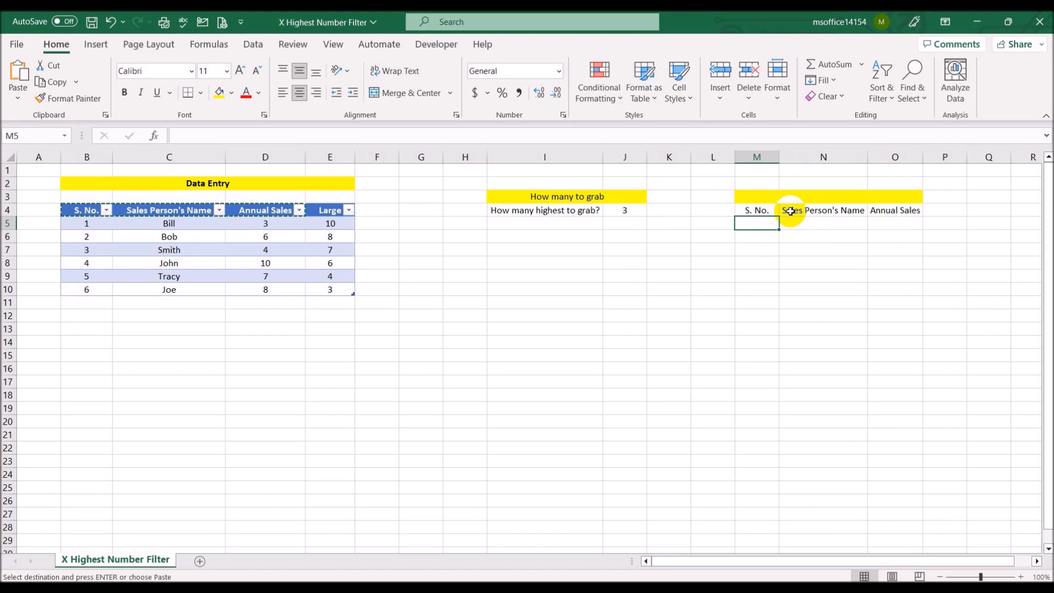
text(1)
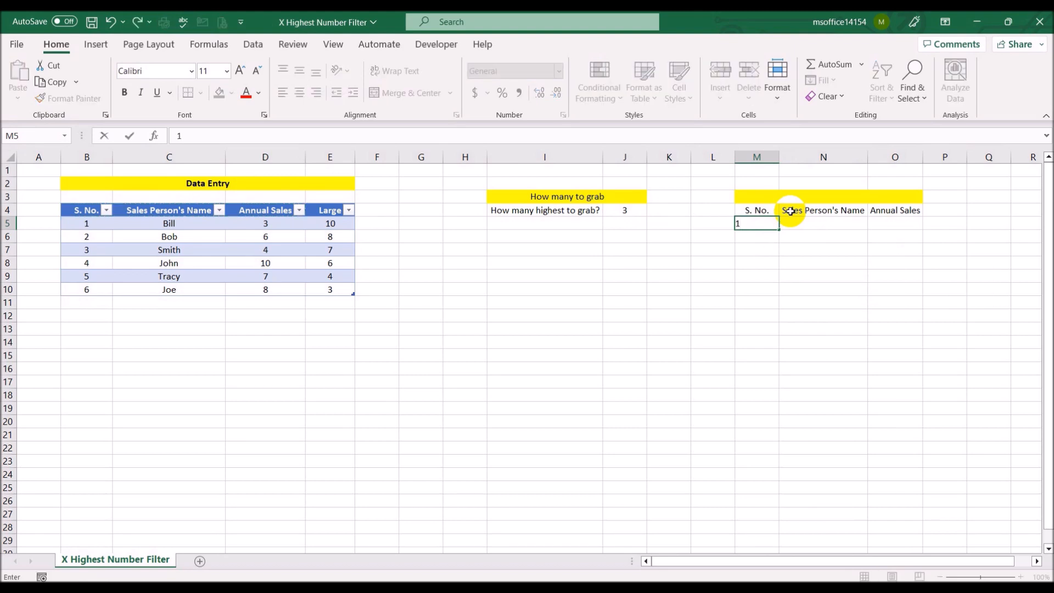
key(Return)
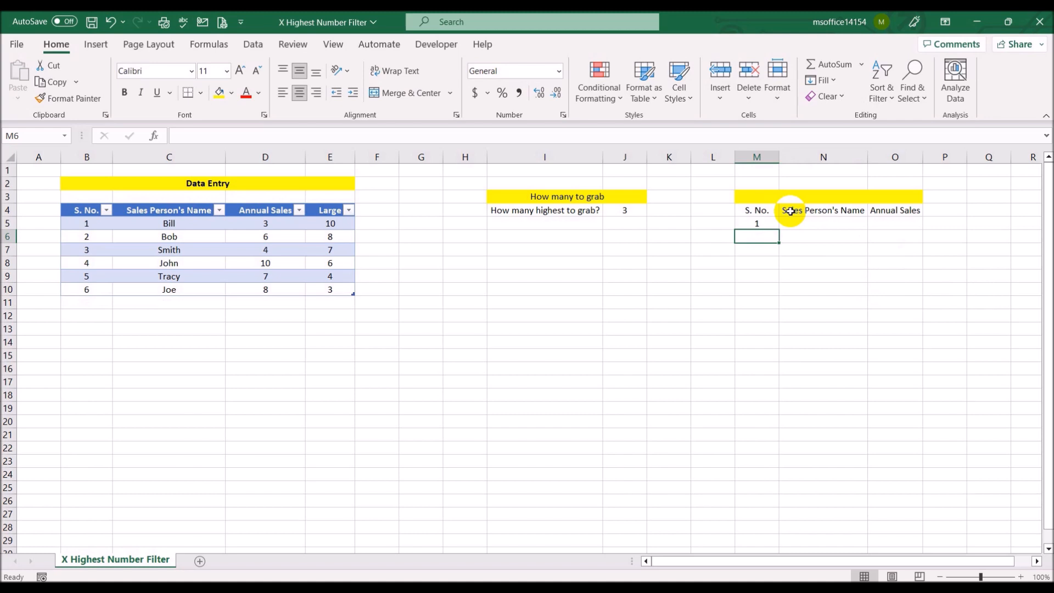
key(Up)
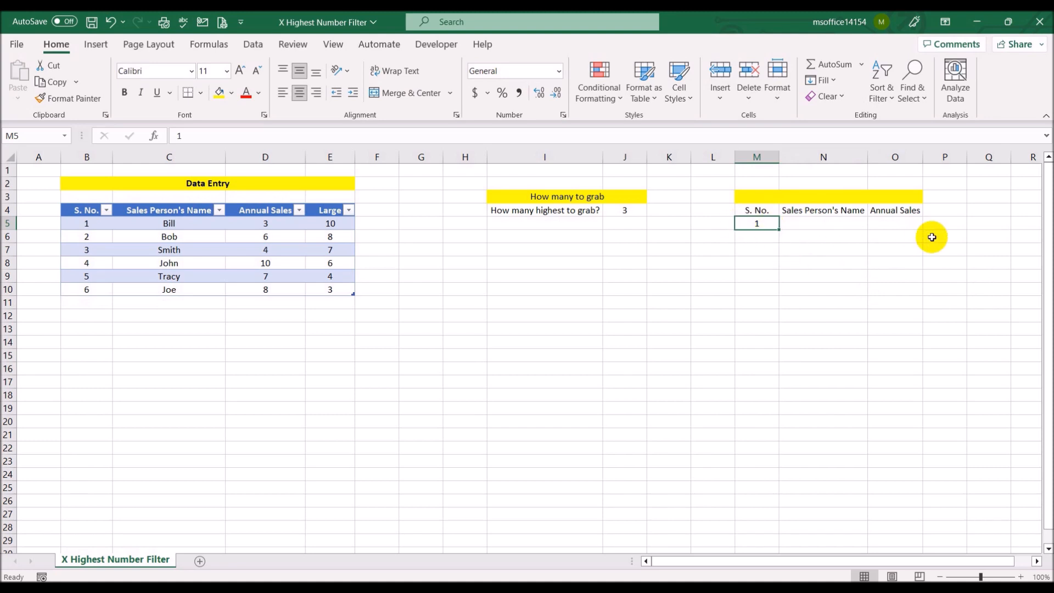
click(805, 223)
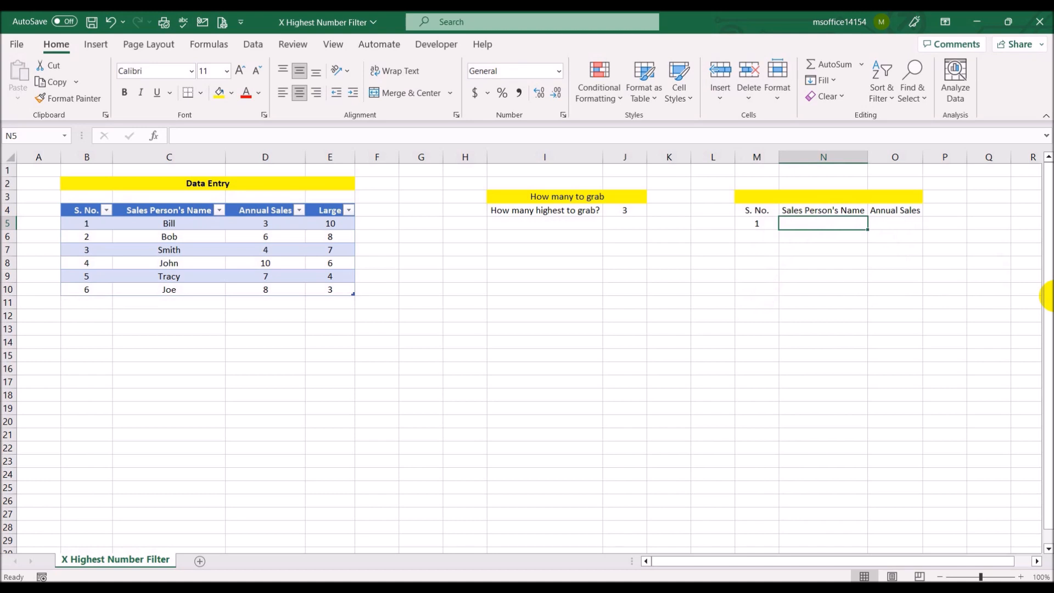
text(0)
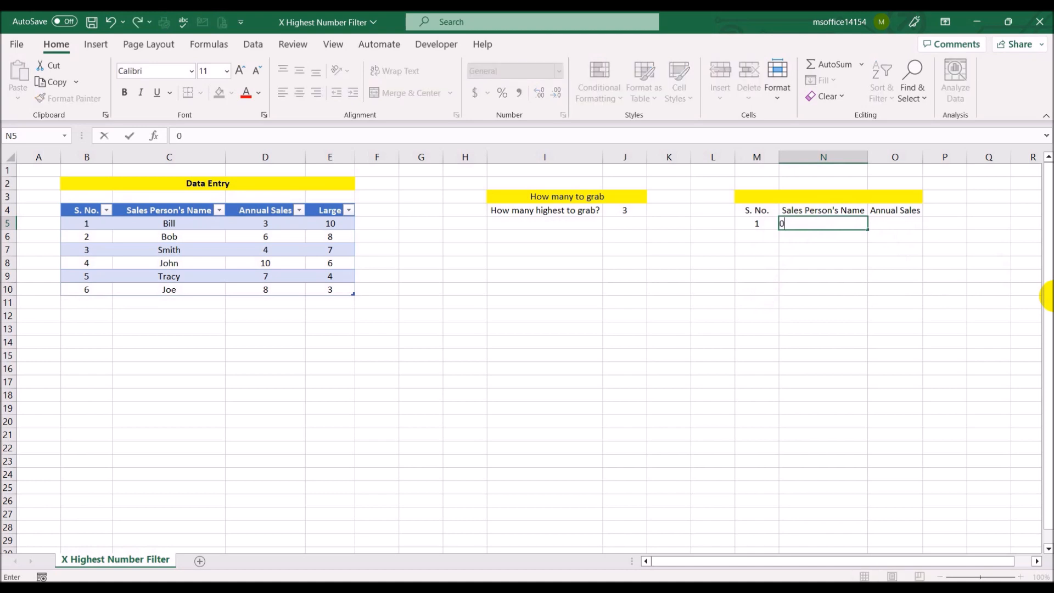
key(Escape)
Enter =IF(M5<=$J$4,E4,"") in O5, the first Annual Sales cell of the results table.
key(Right)
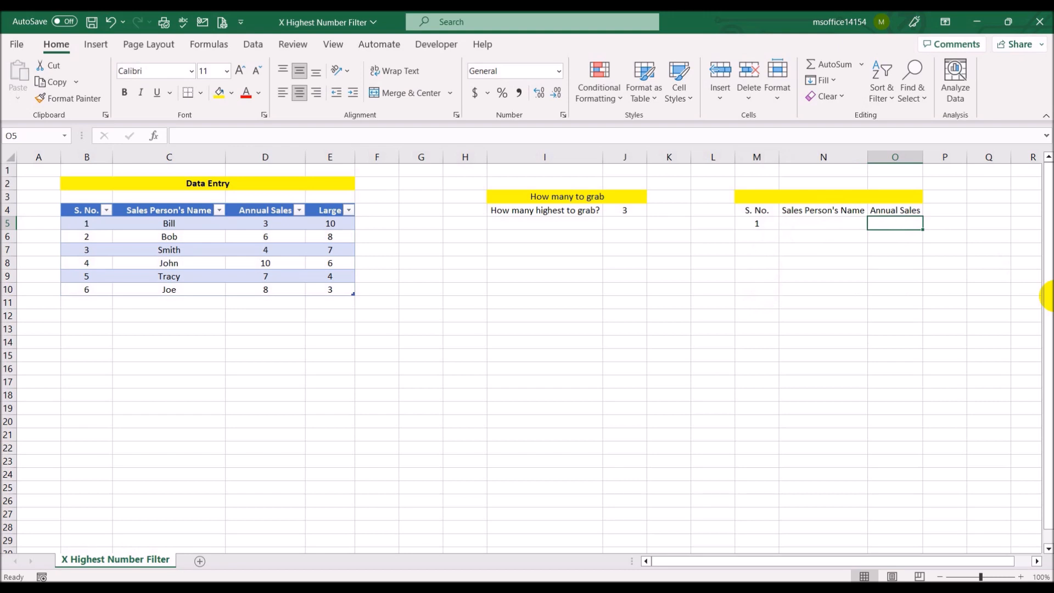
text(=)
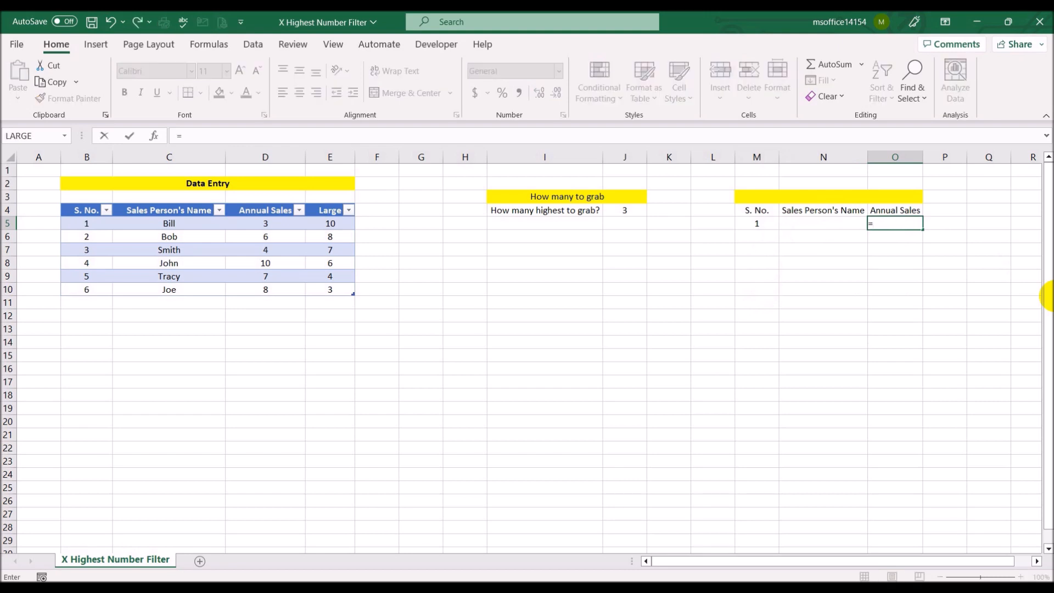
text(ir)
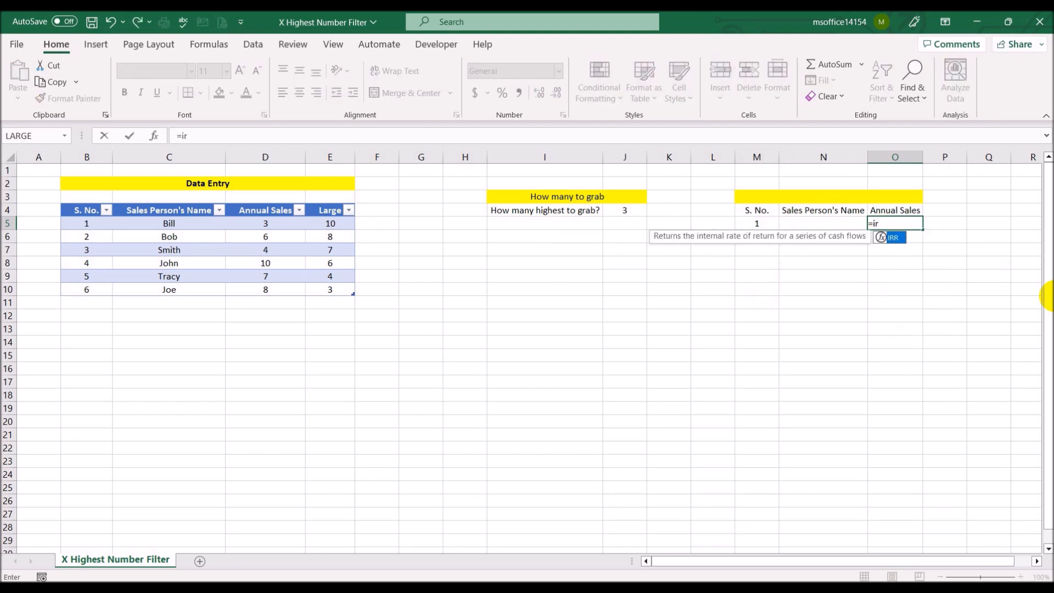
key(BackSpace)
text(f()
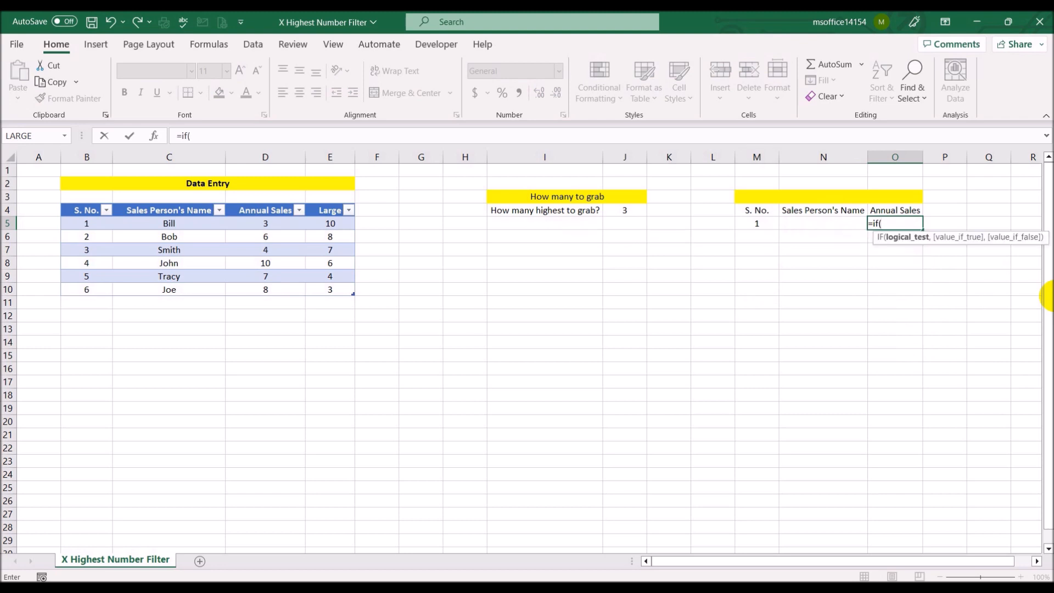
text(m5)
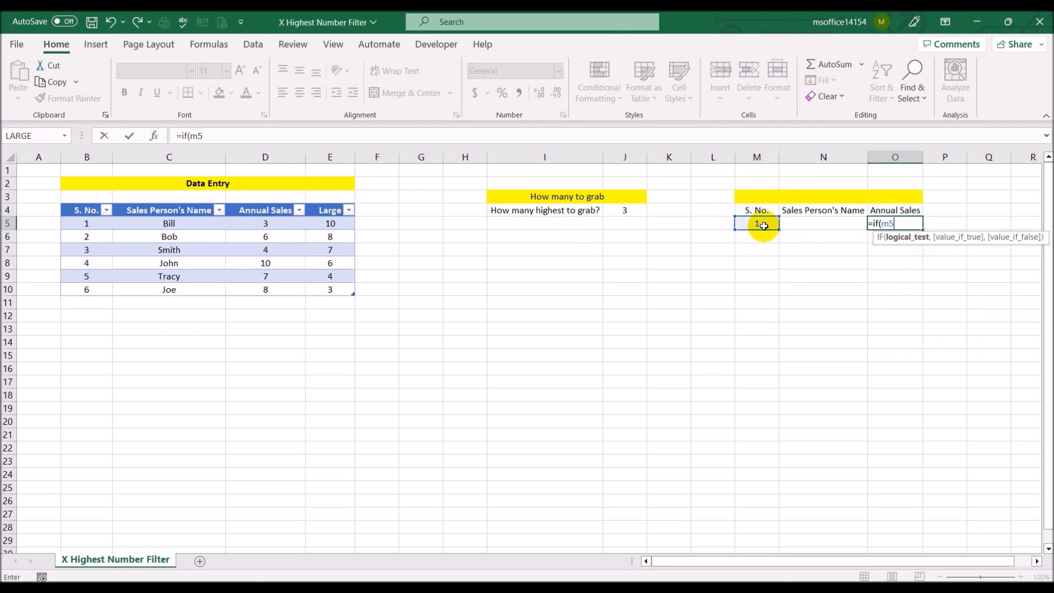
text(<=)
click(616, 210)
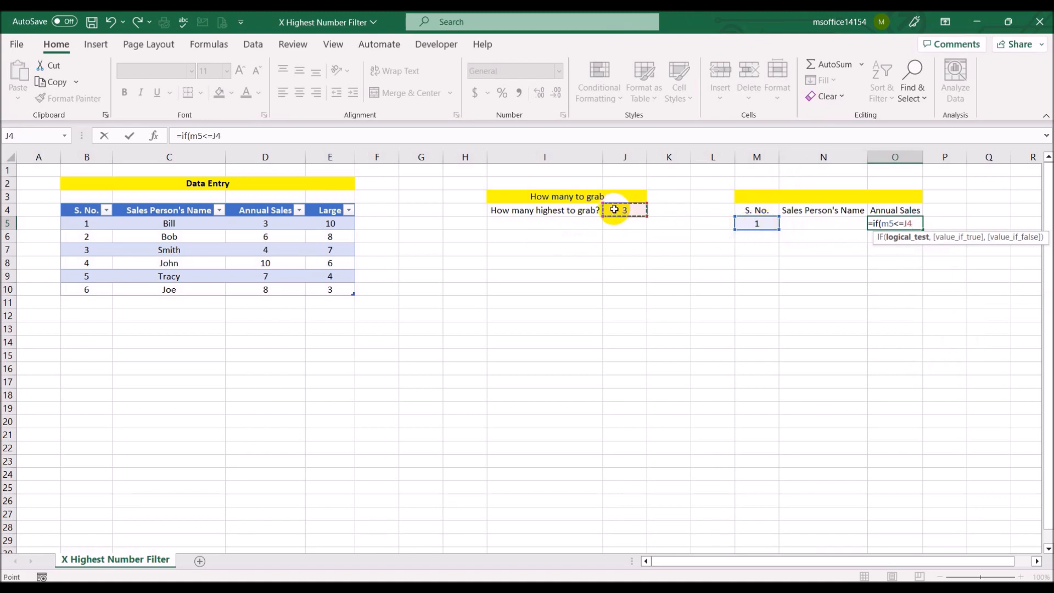
key(F4)
text(,)
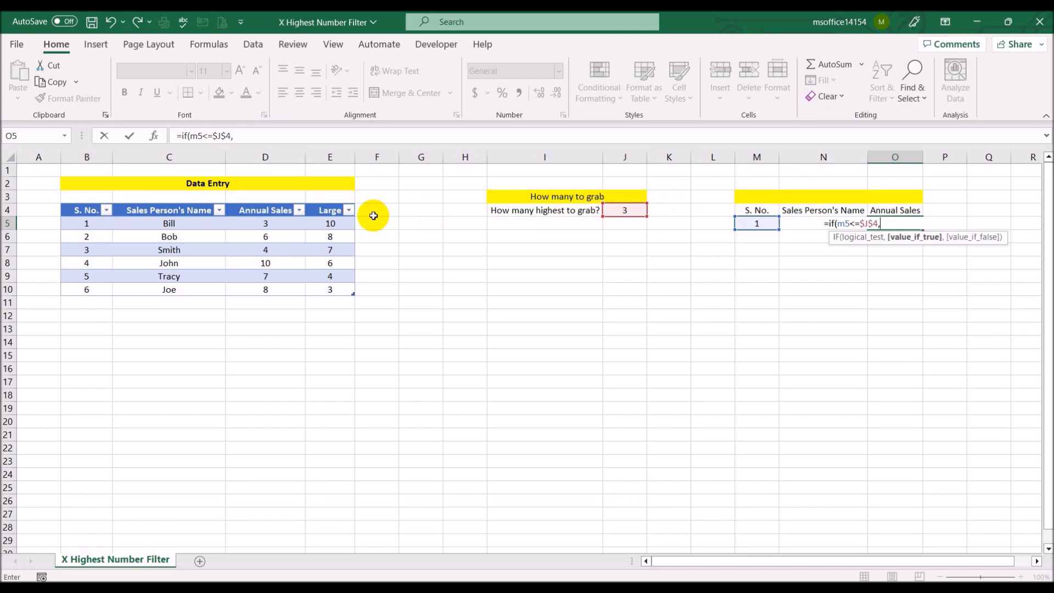
text(e4,""))
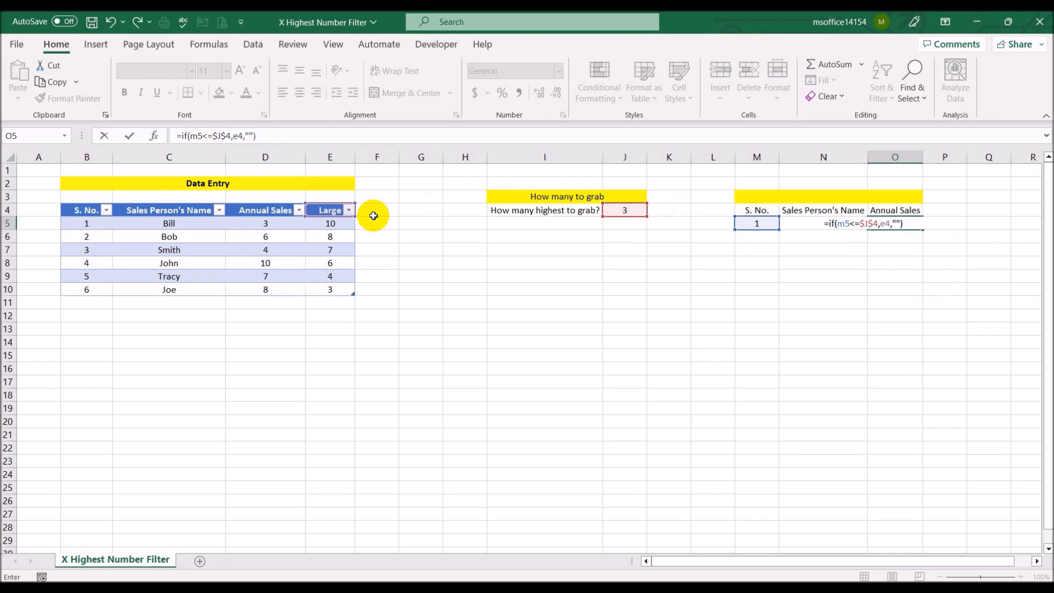
key(Return)
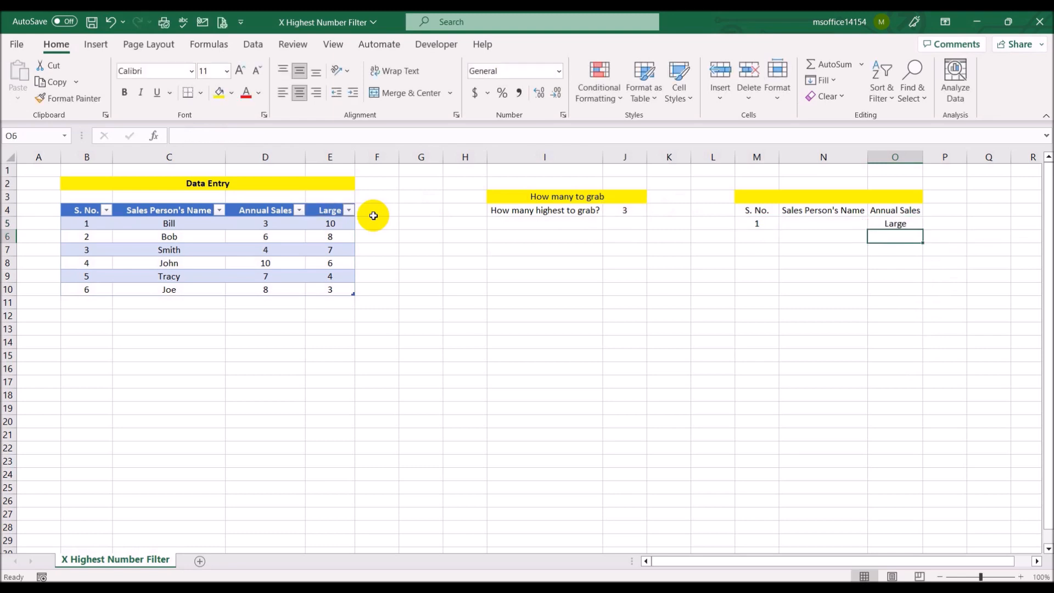
Correct the value-if-true reference in the O5 formula to E5.
key(Up)
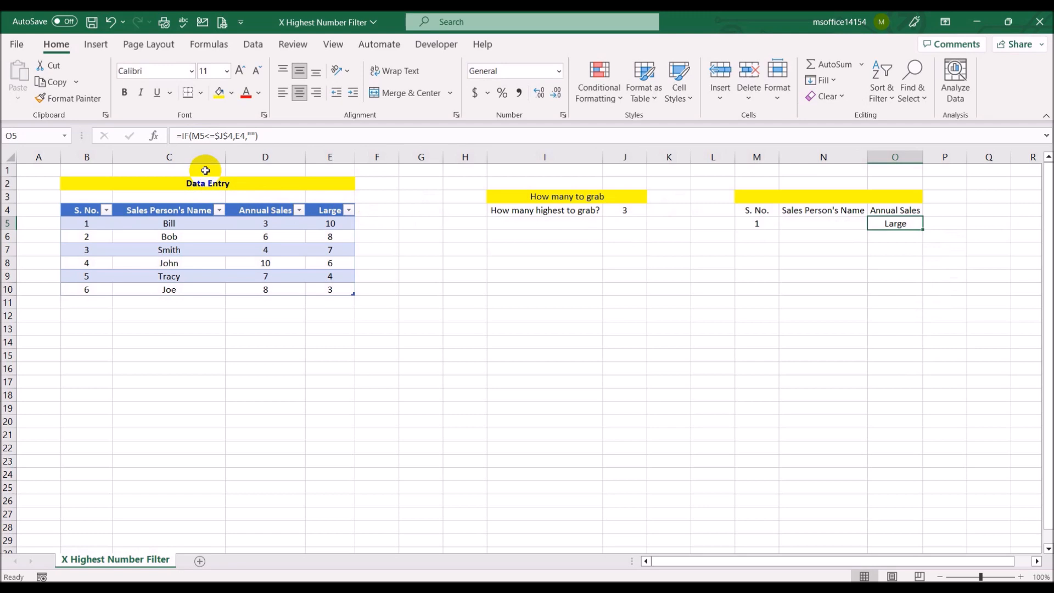
click(245, 135)
key(BackSpace)
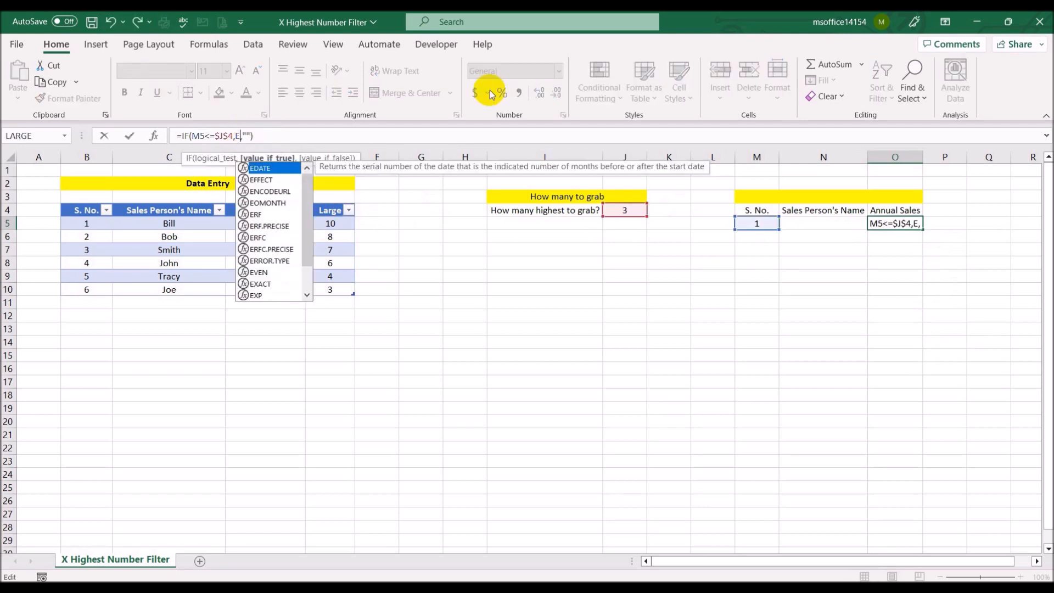
text(5)
key(Return)
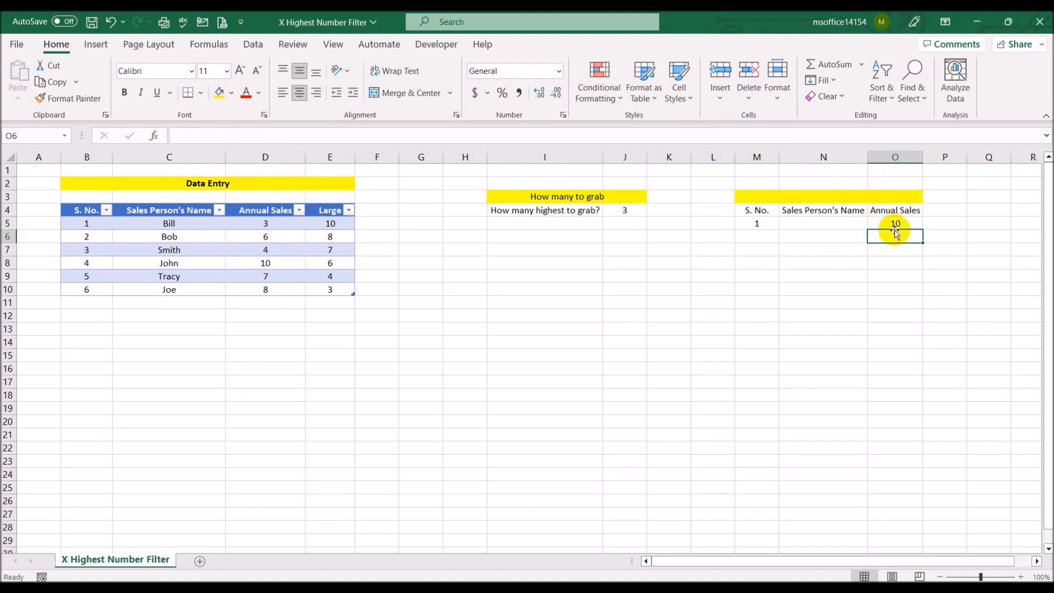
Test the Annual Sales formula in O5 by setting the number of highest values to grab in J4 to 0.
click(846, 223)
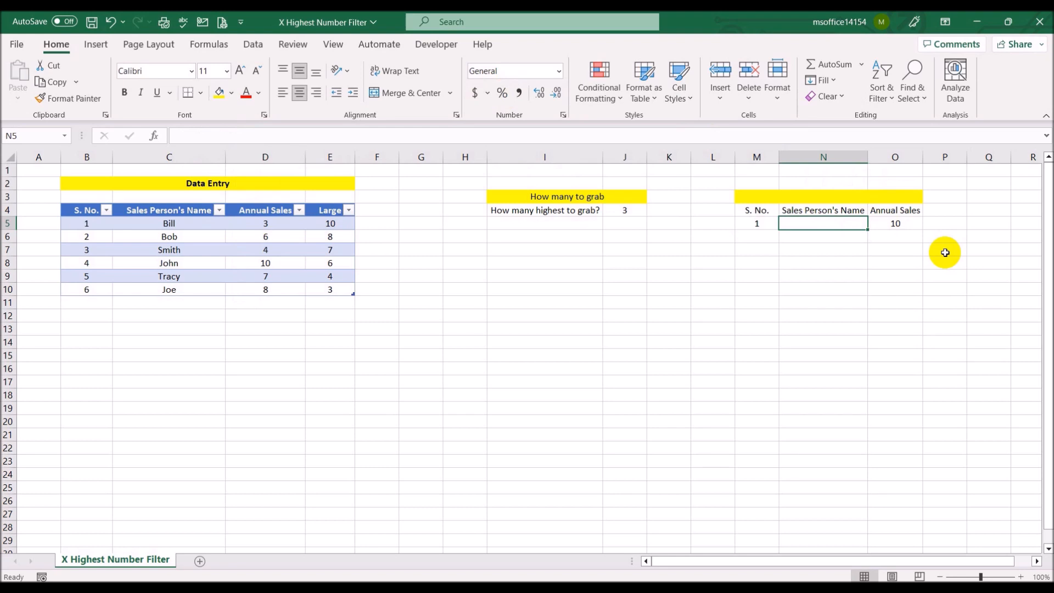
key(Right)
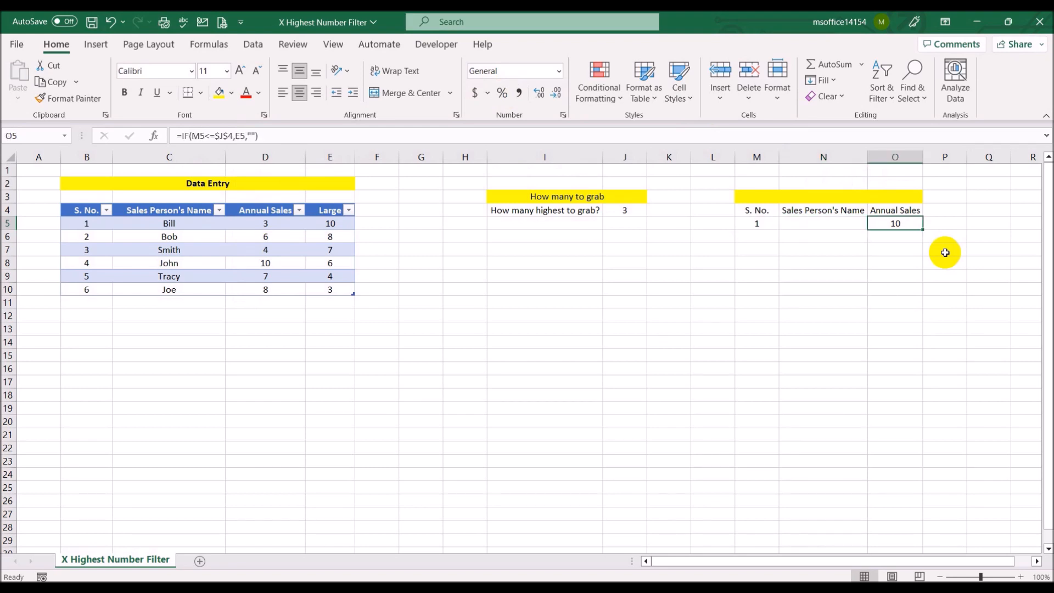
click(610, 212)
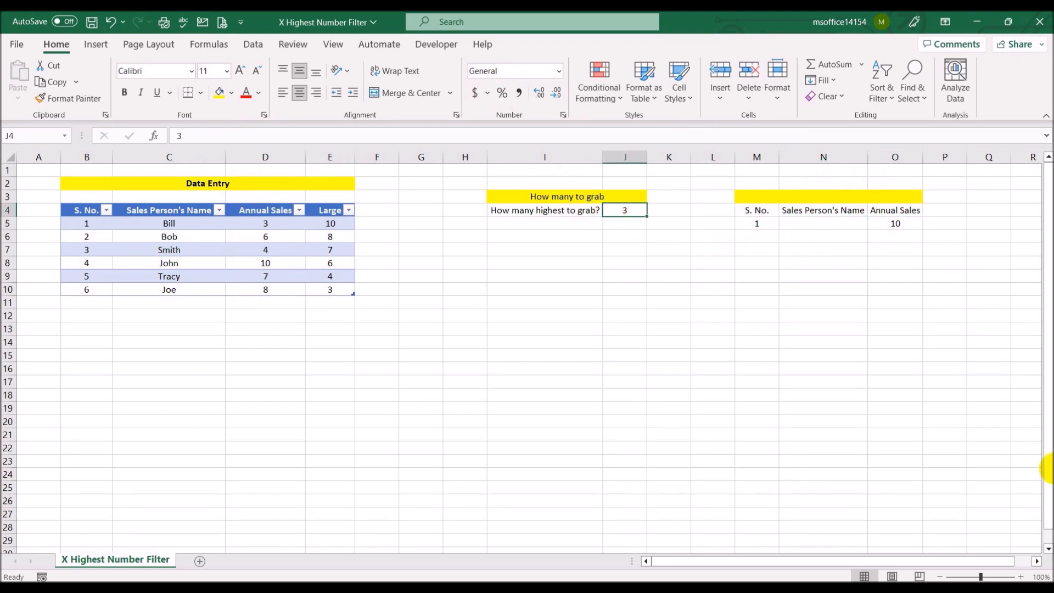
text(0)
key(Return)
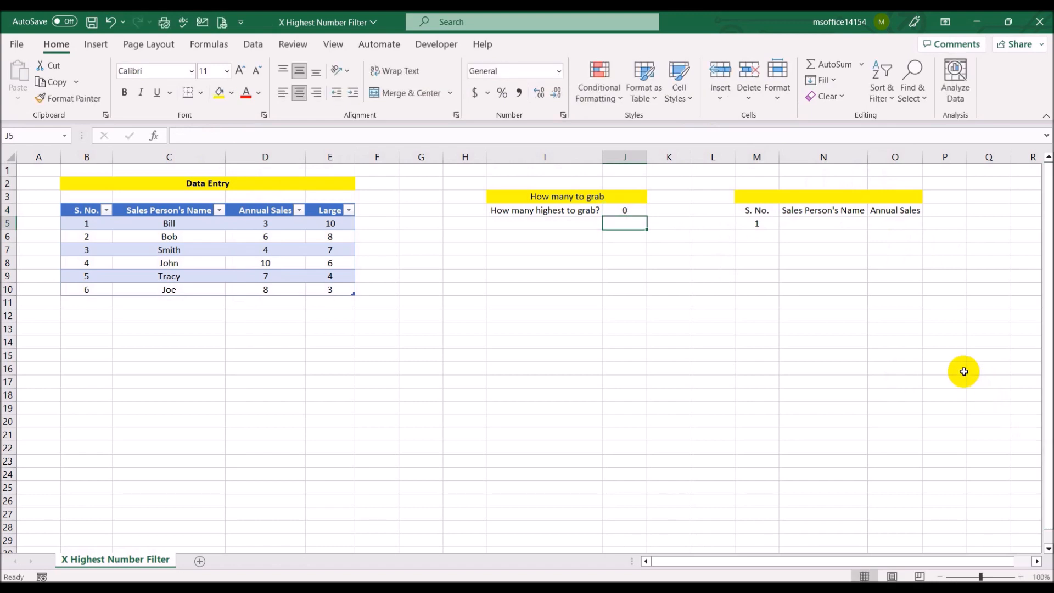
key(Up)
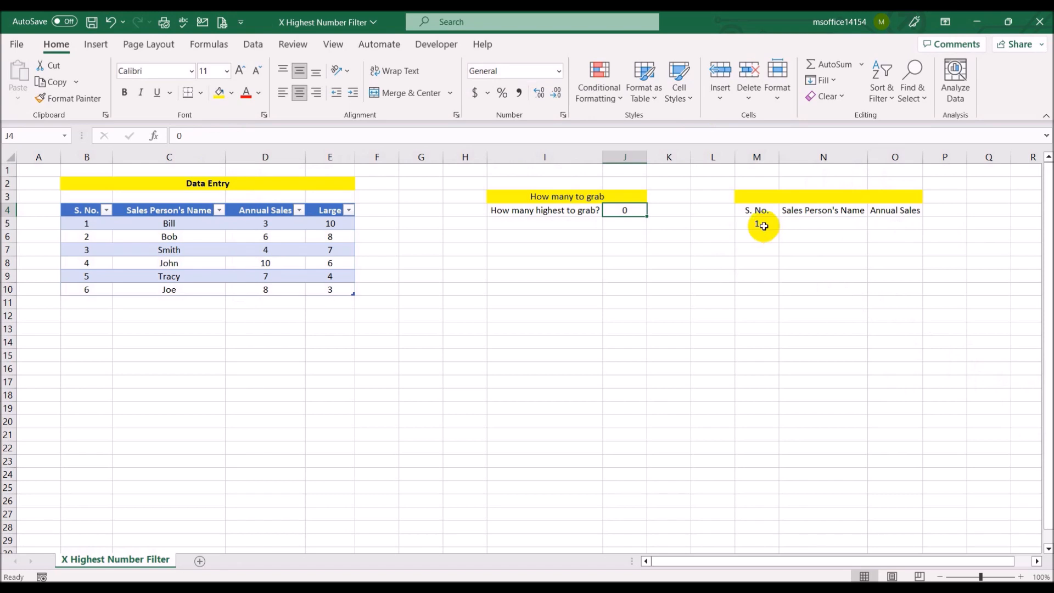
click(890, 222)
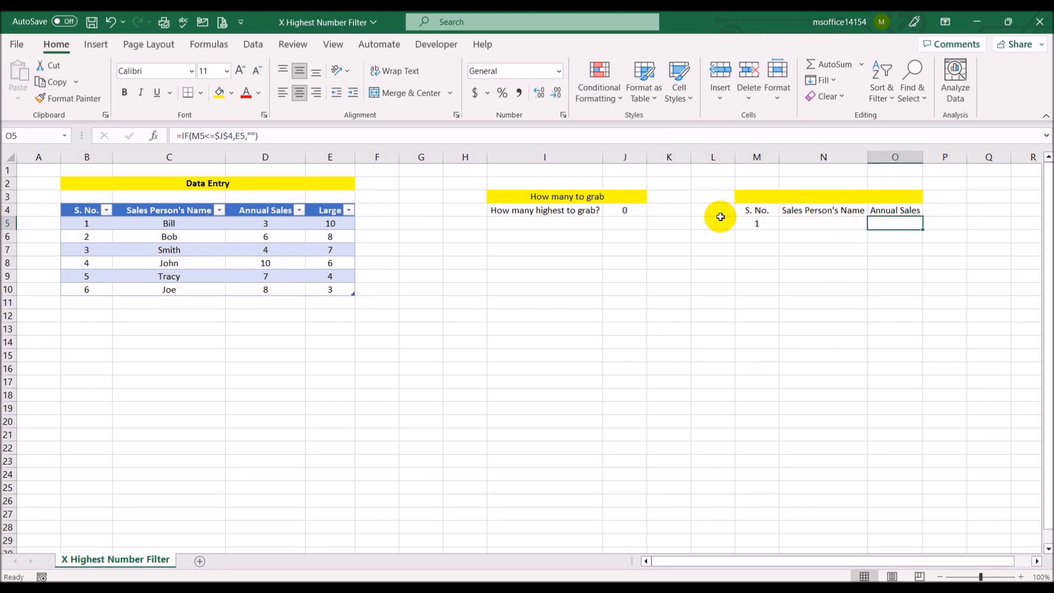
Test the results formula with 1 in J4 and set the number to grab back to 3.
click(630, 209)
text(1)
key(Return)
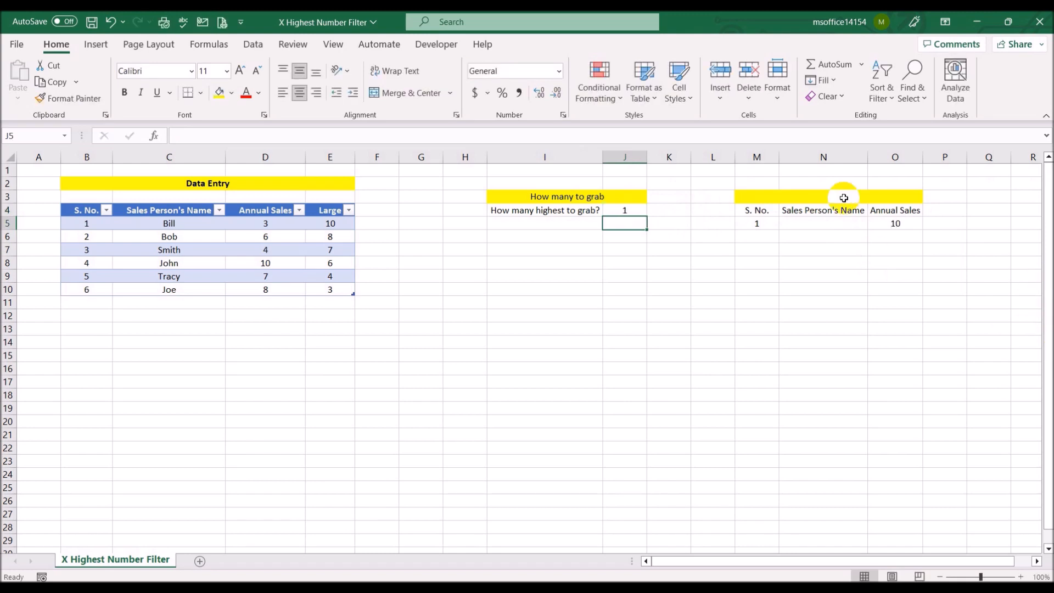
click(634, 210)
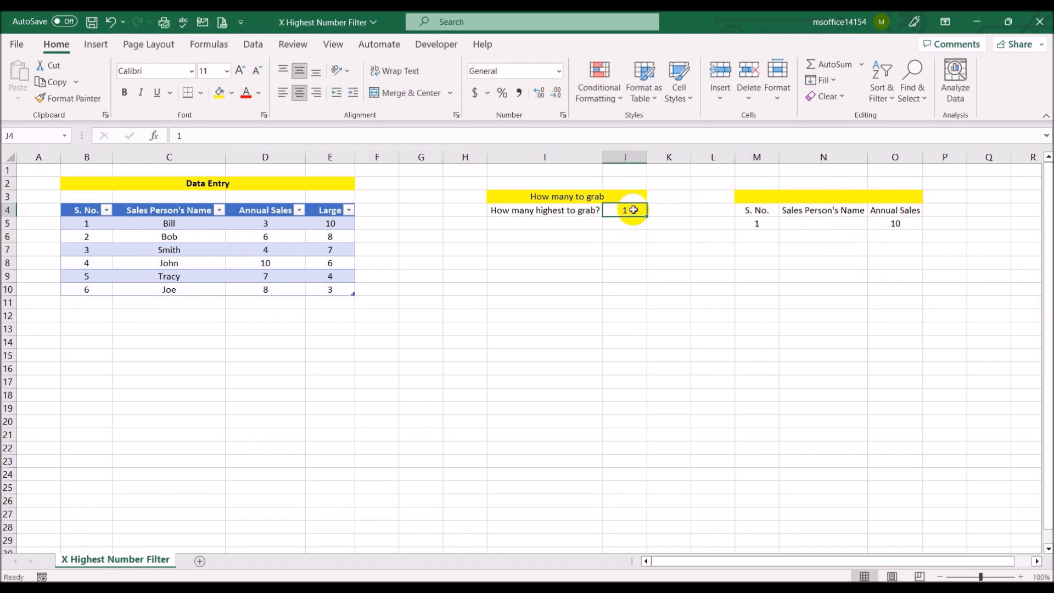
text(3)
key(Return)
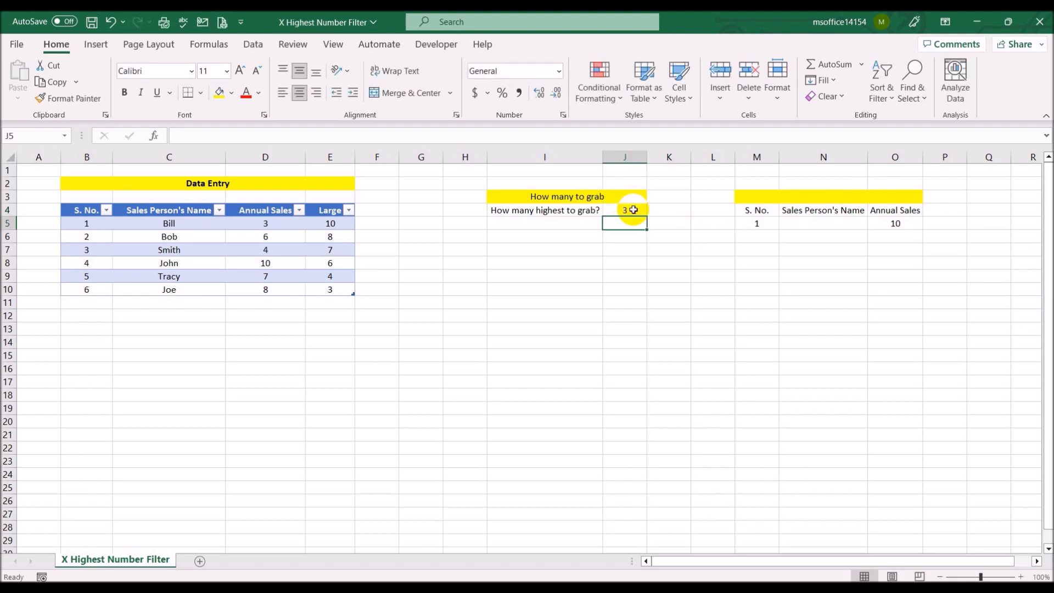
click(803, 225)
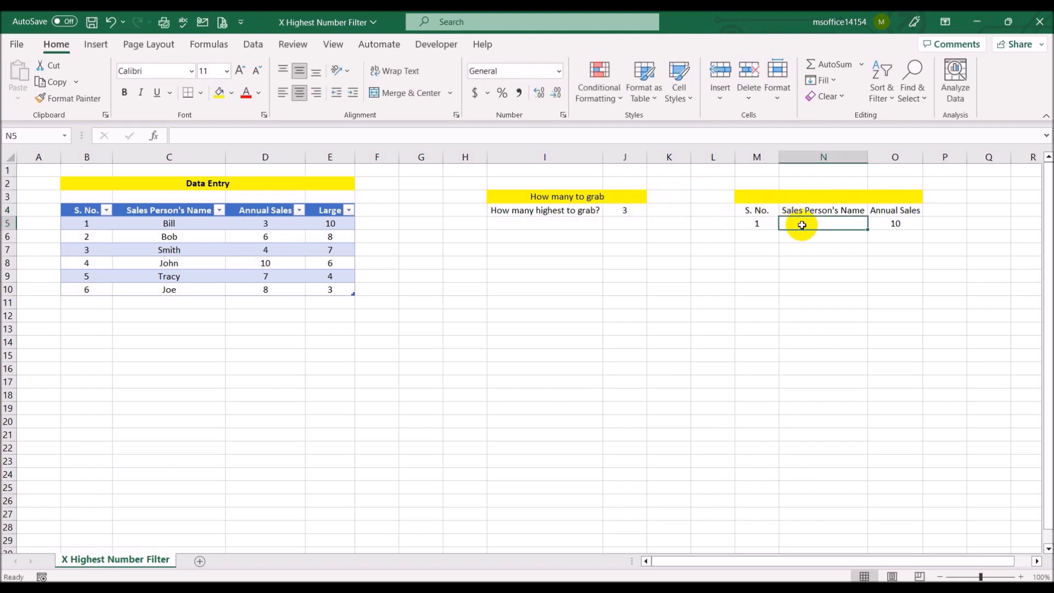
click(903, 221)
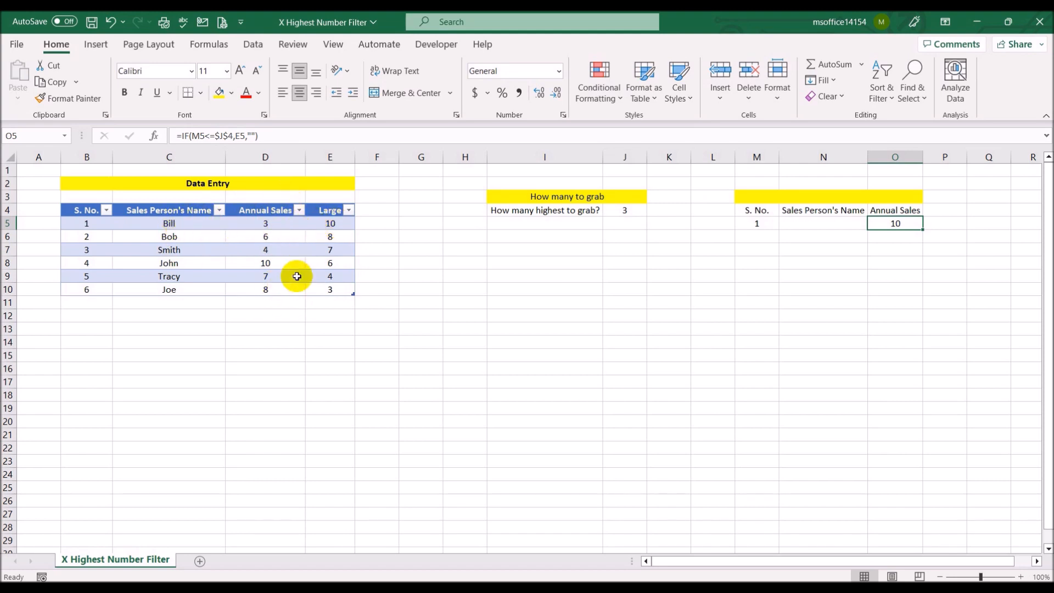
click(283, 265)
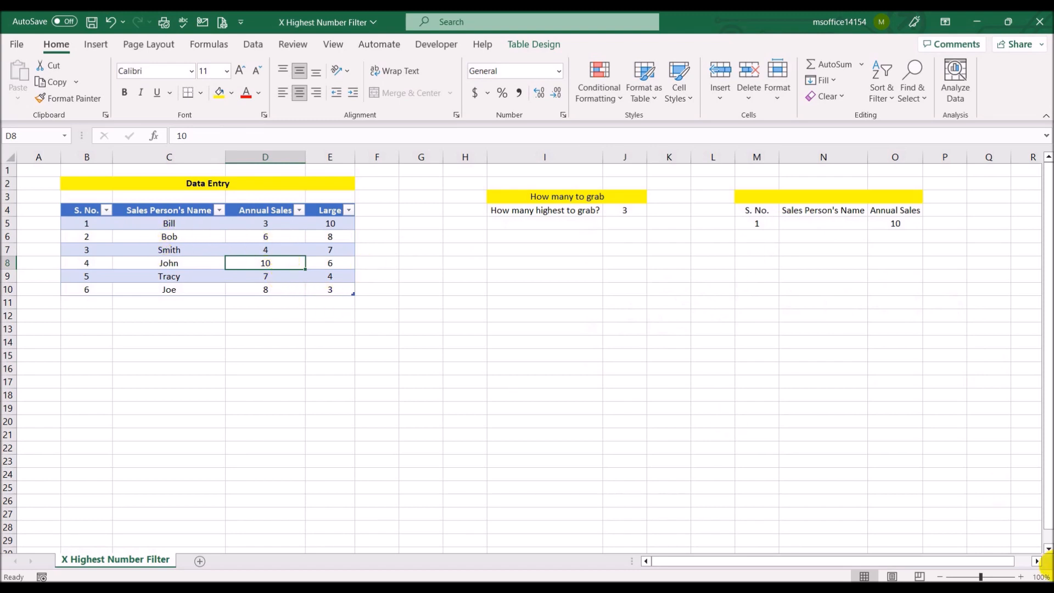
text(=index)
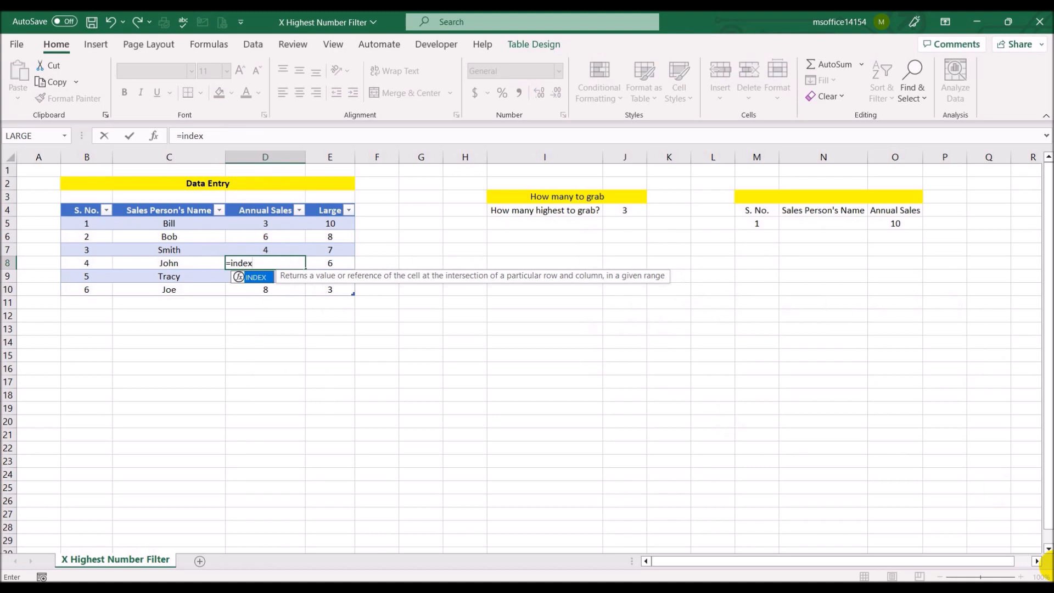
key(Escape)
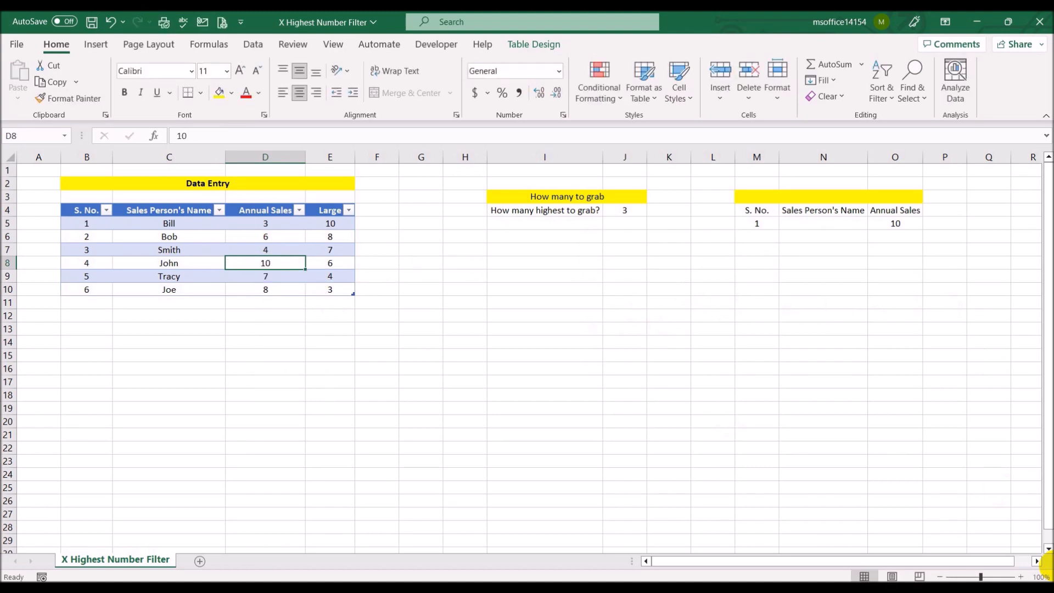
Enter =INDEX(Table2[Sales Person''s Name],MATCH(O5,Table2[Annual Sales],0)) in N5, the first Sales Person's Name cell of the results table.
click(805, 224)
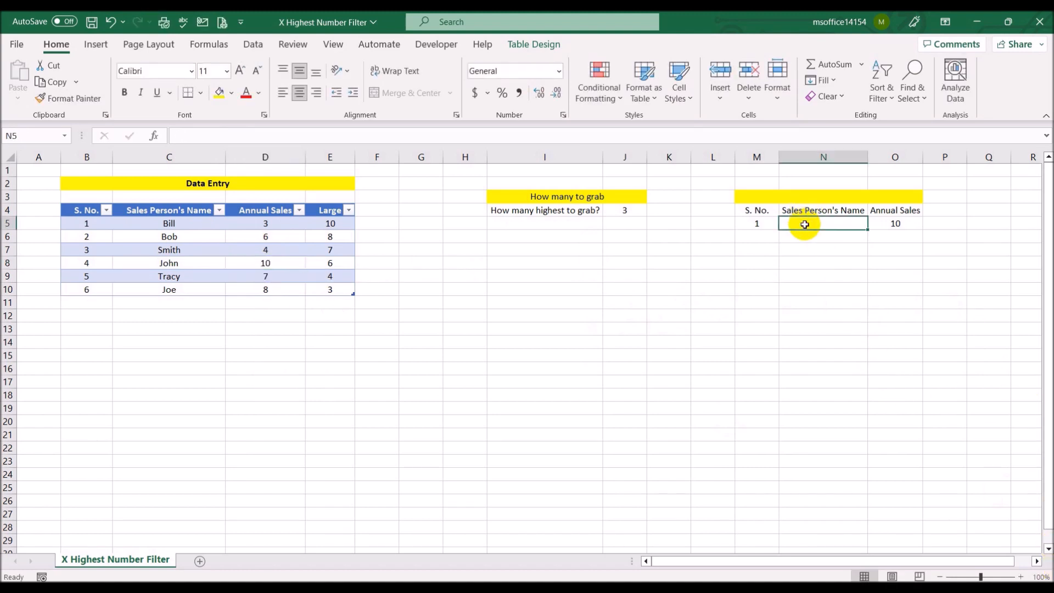
text(=index)
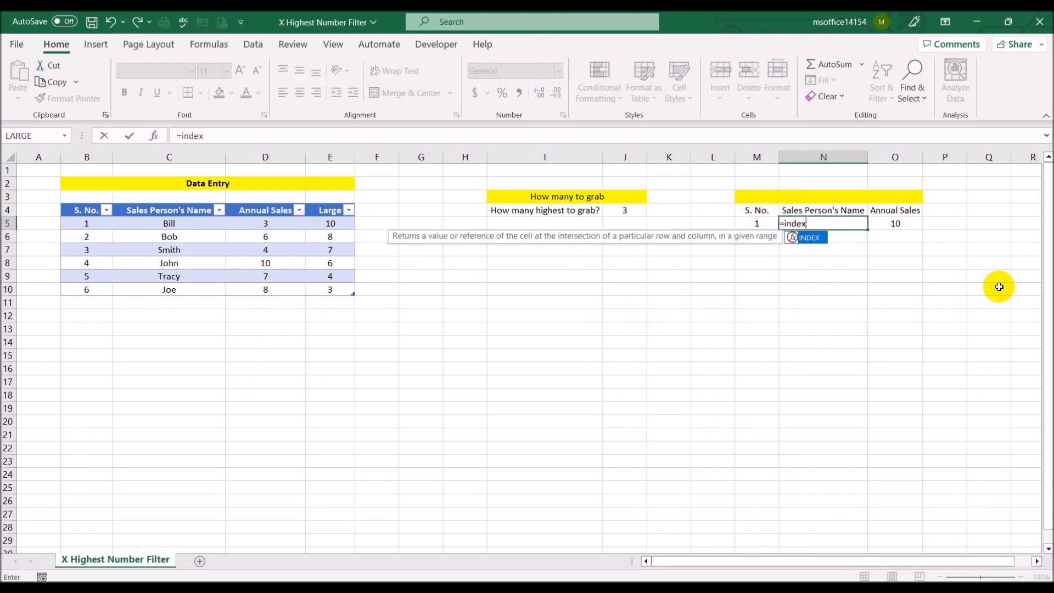
text(()
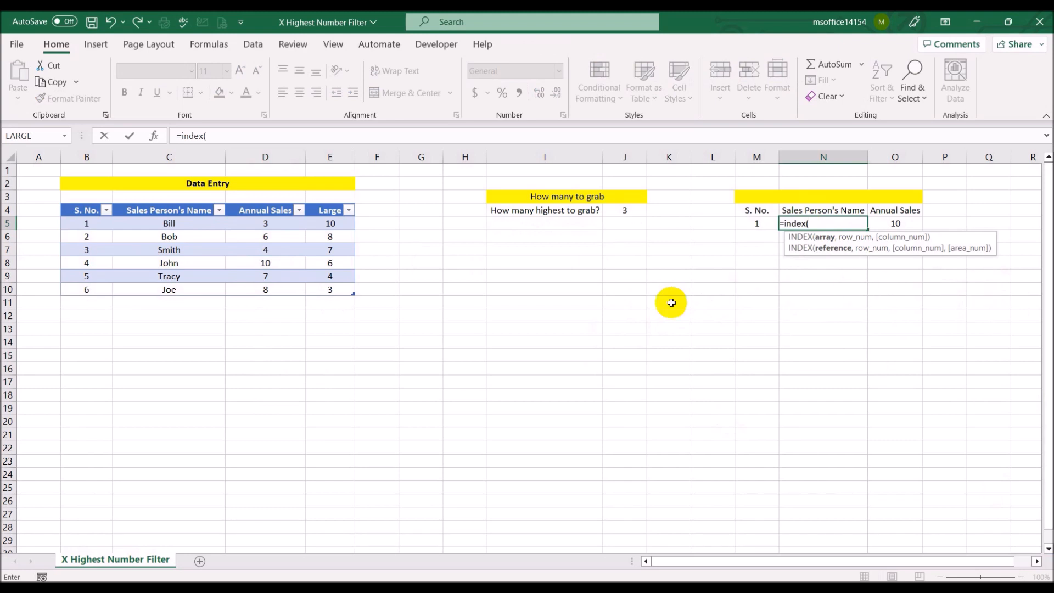
click(182, 204)
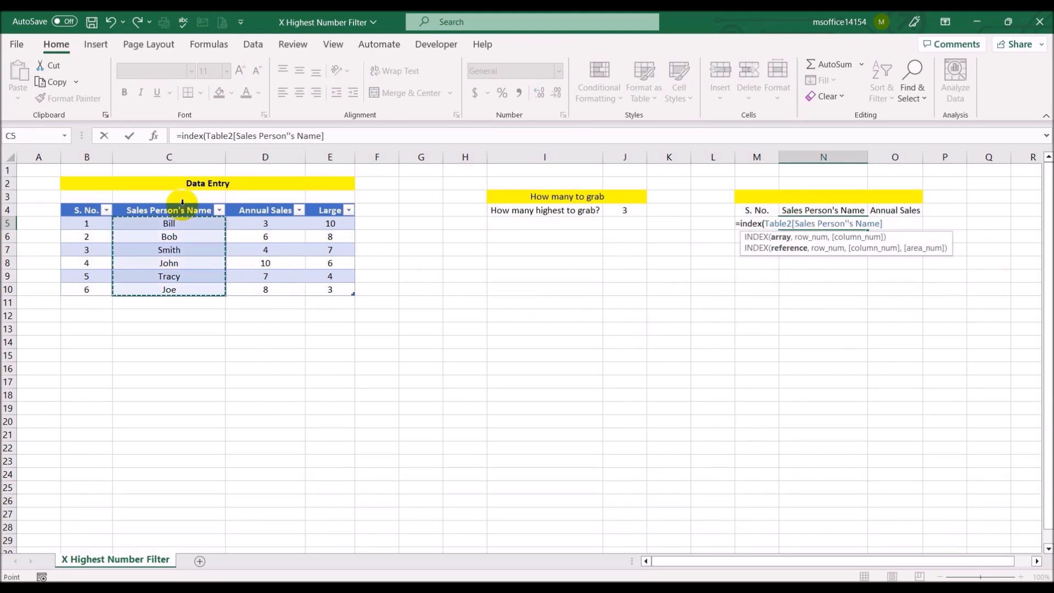
text(,)
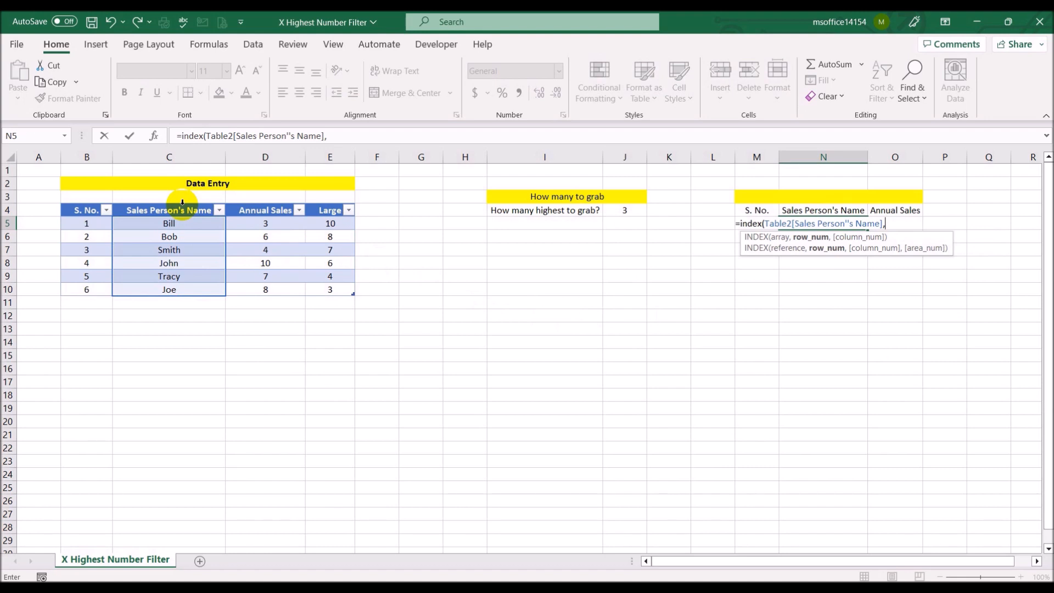
text(matc)
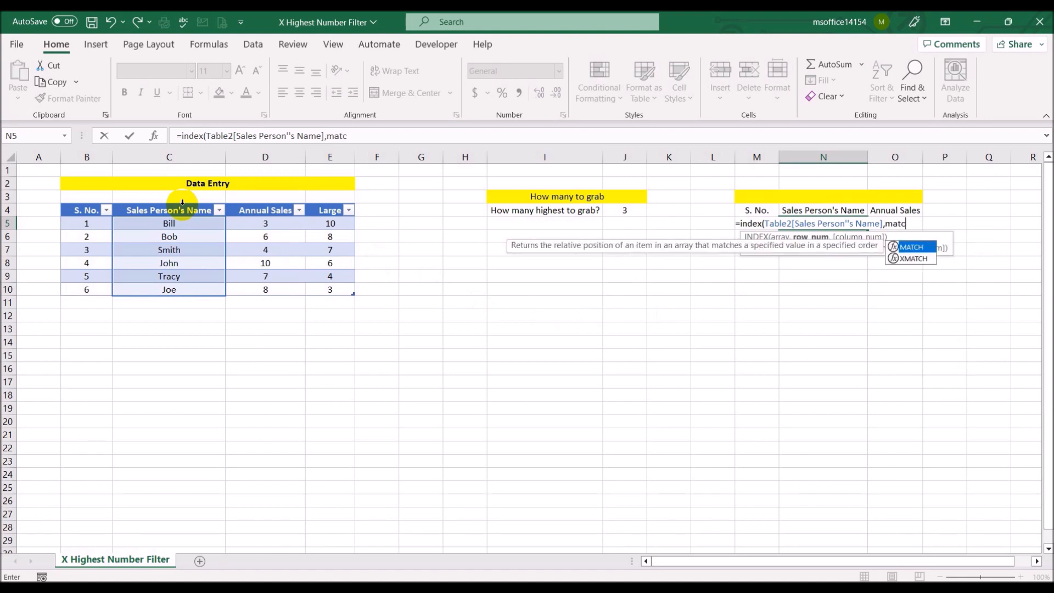
text(h()
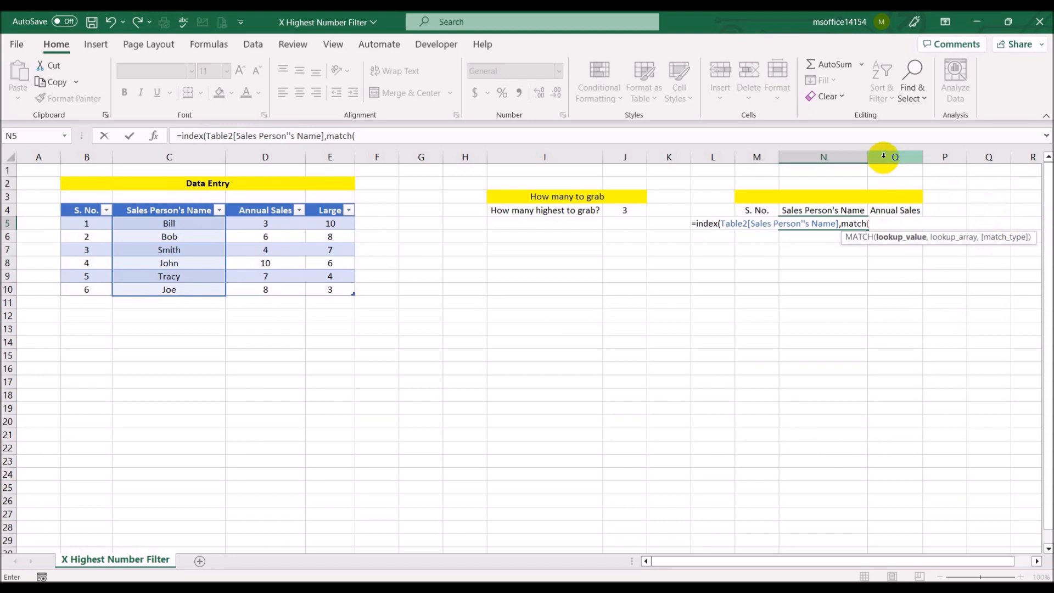
text(o5,)
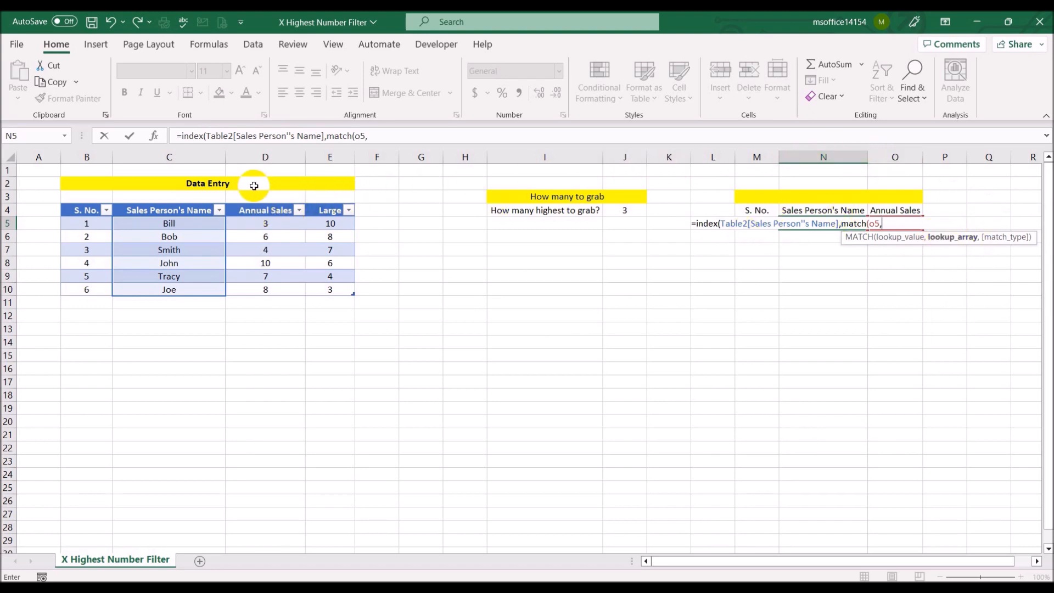
click(271, 202)
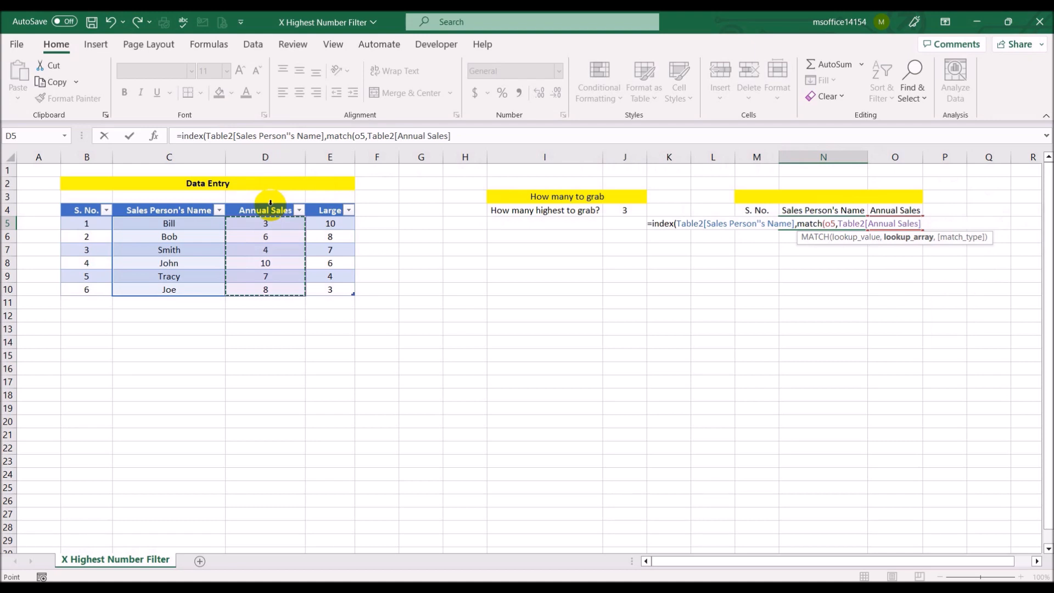
text(,)
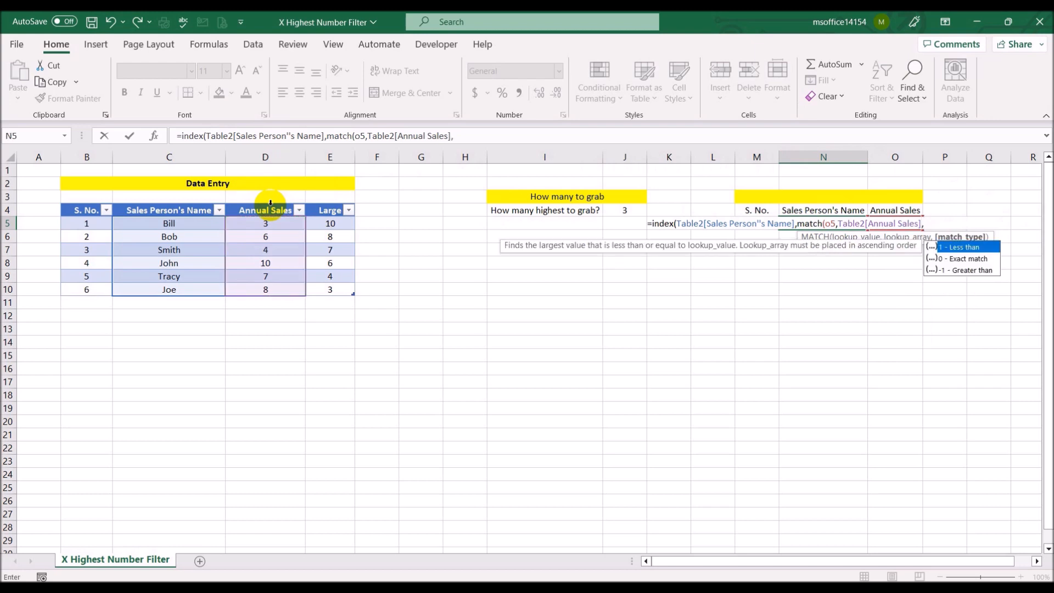
text(0)))
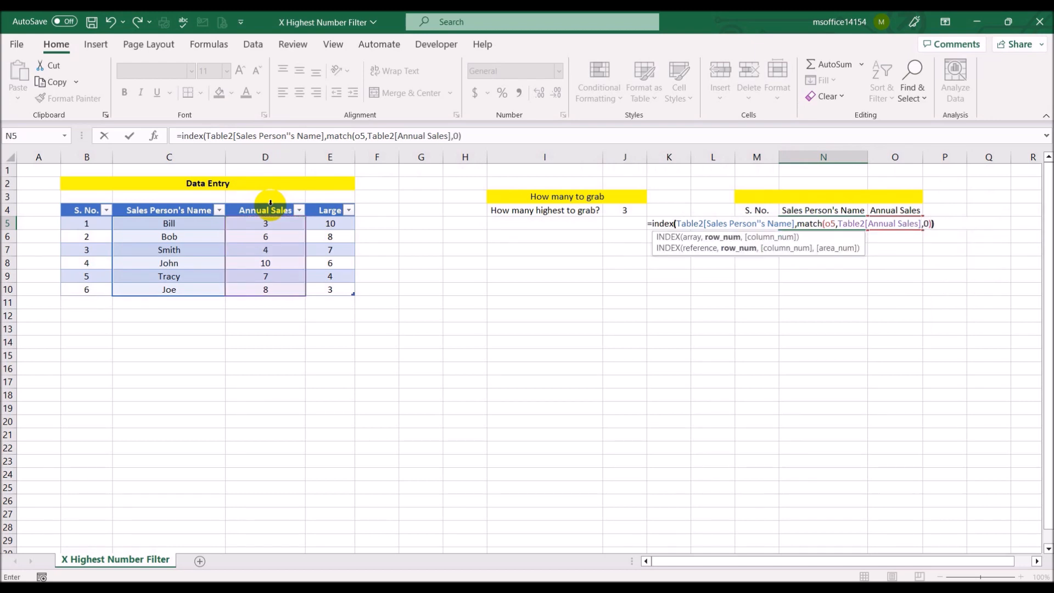
key(Return)
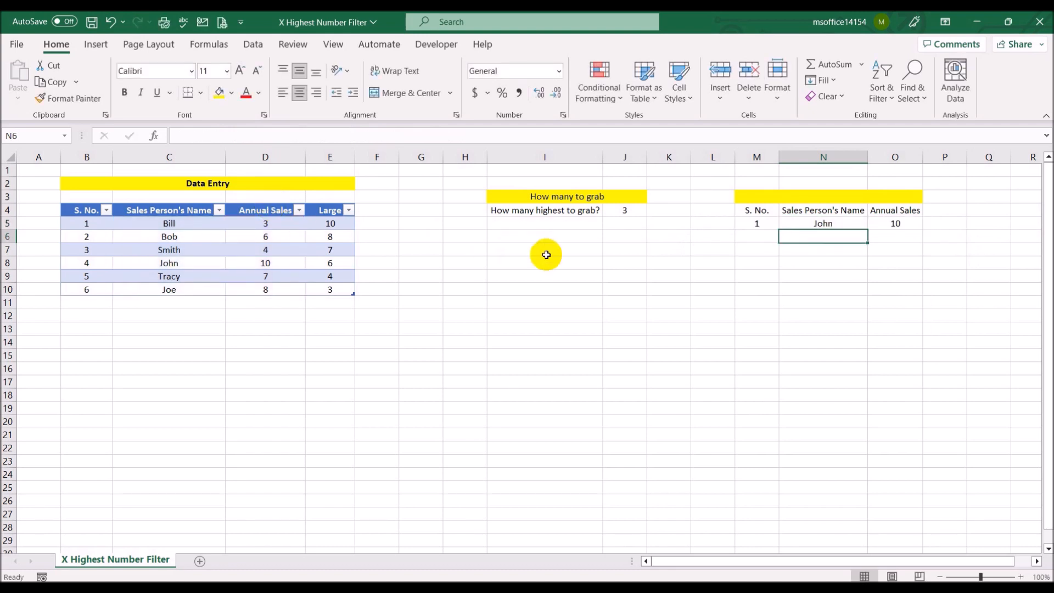
Fill the Annual Sales formula in O5 of the results table down to O12.
click(763, 225)
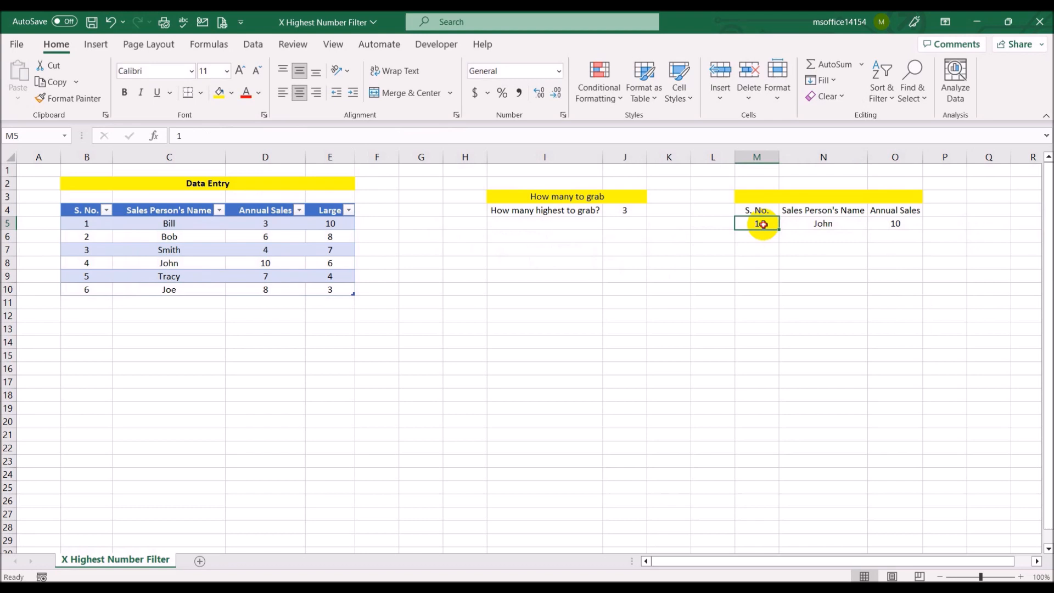
click(837, 223)
click(885, 224)
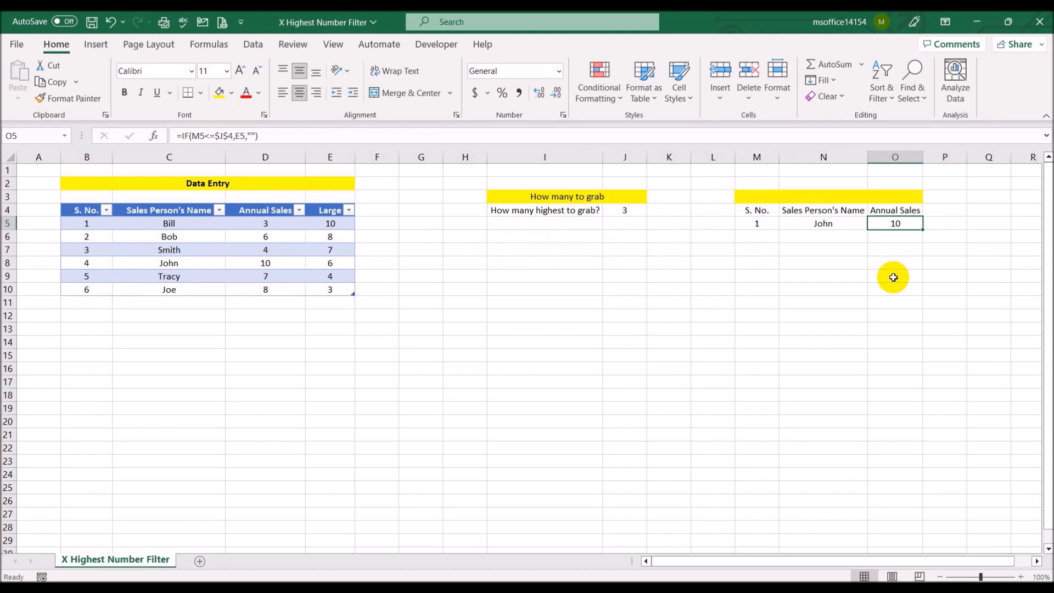
drag(923, 229, 924, 317)
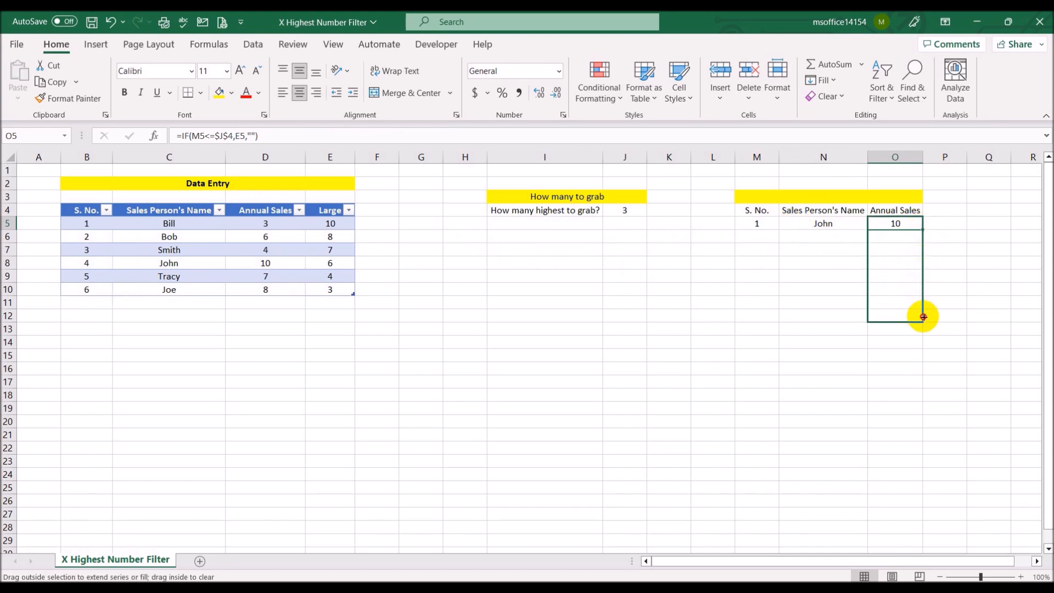
drag(924, 317, 924, 317)
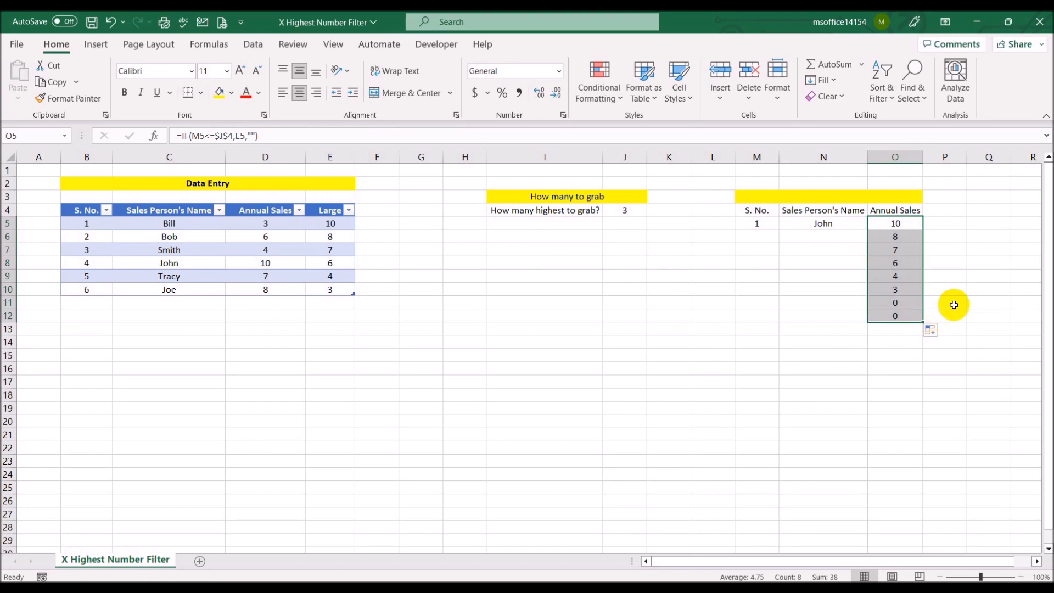
click(973, 277)
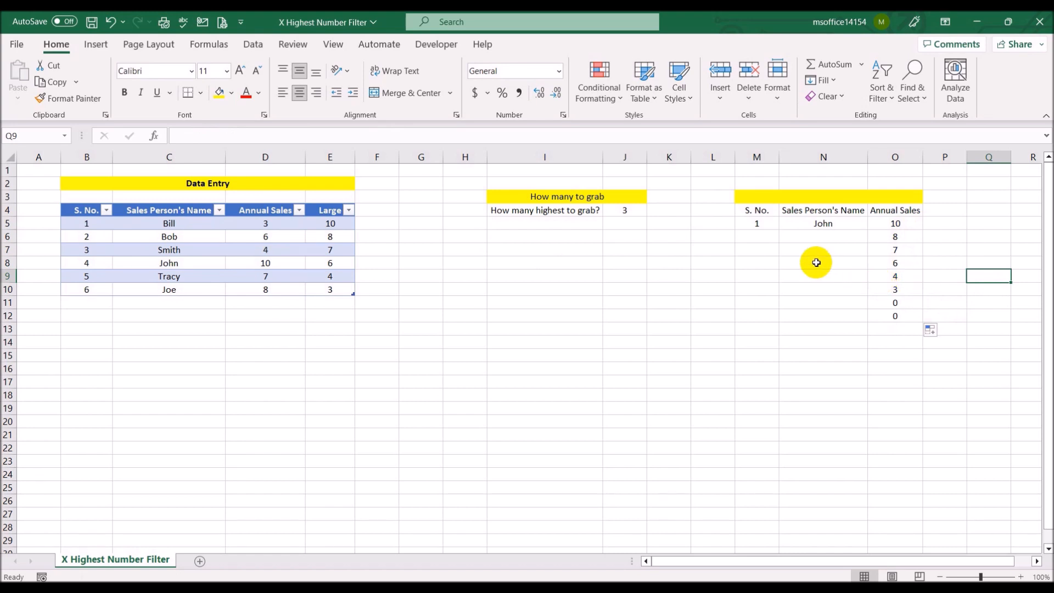
Fill the Sales Person's Name formula in N5 down to N12.
click(842, 221)
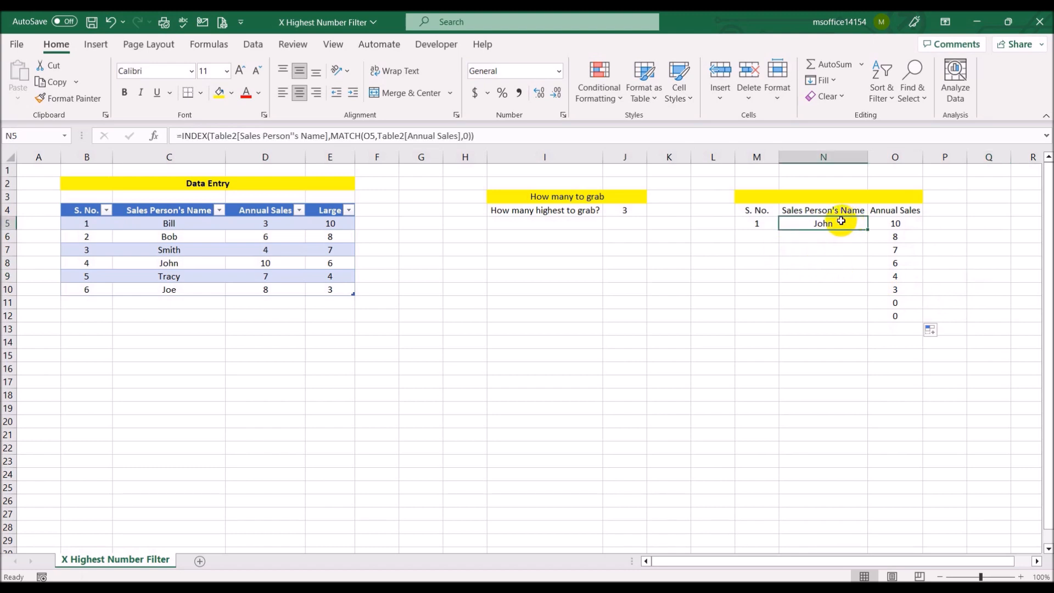
drag(869, 230, 871, 321)
click(895, 408)
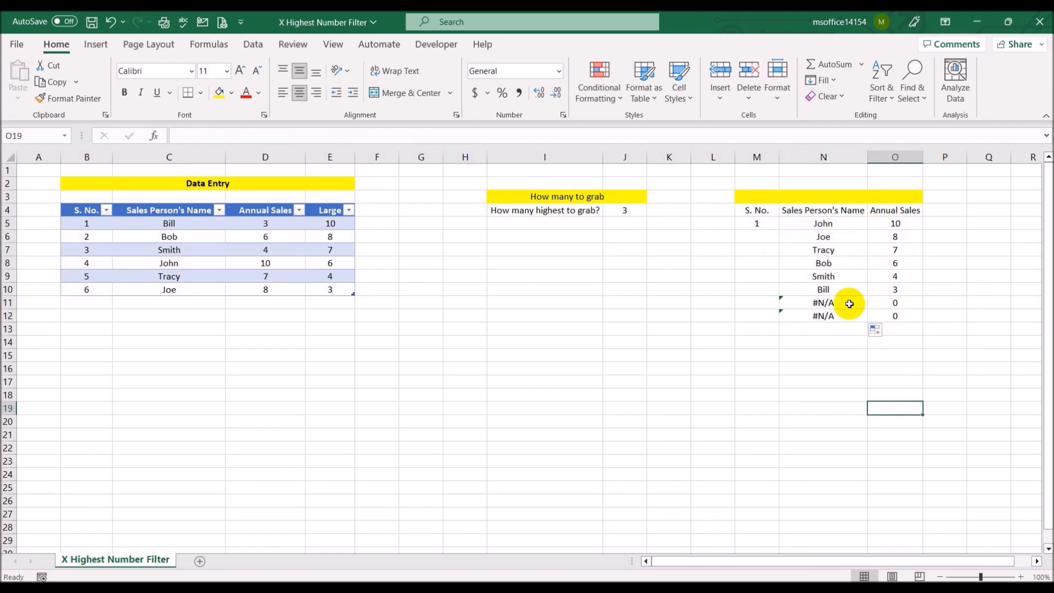
click(769, 223)
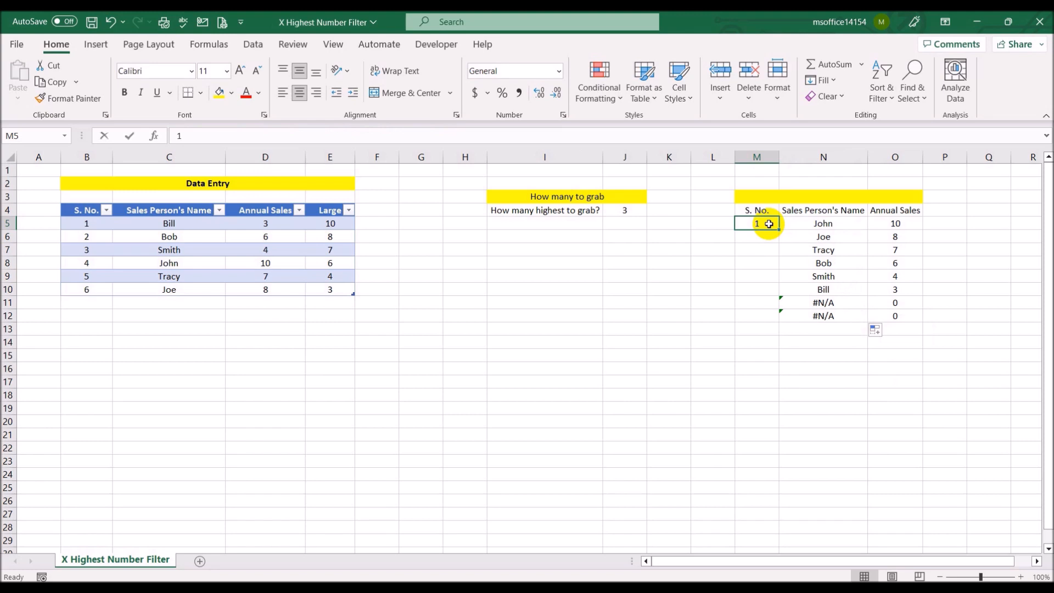
text(=if()
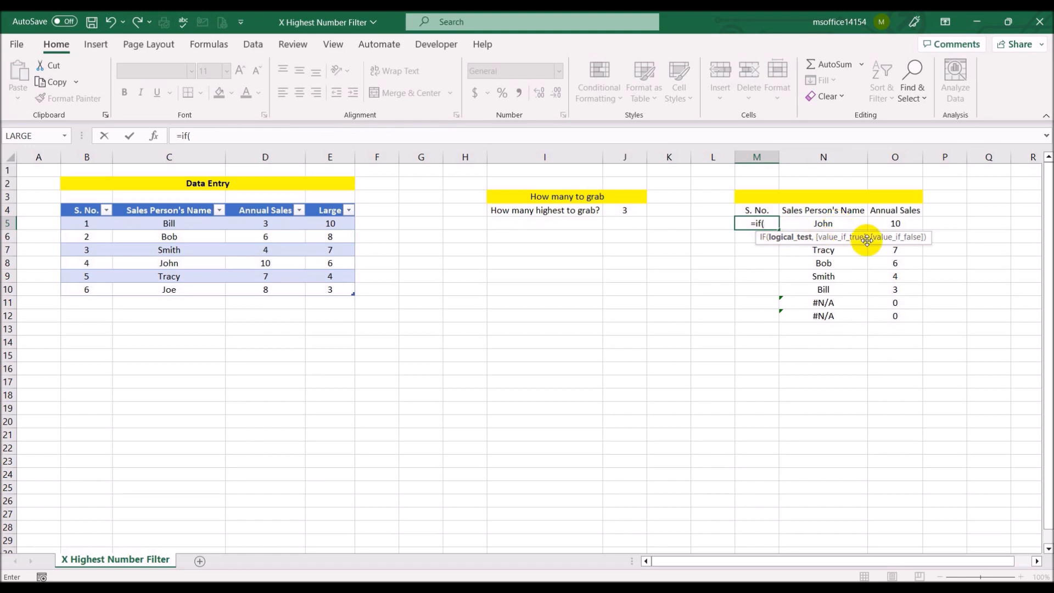
key(Escape)
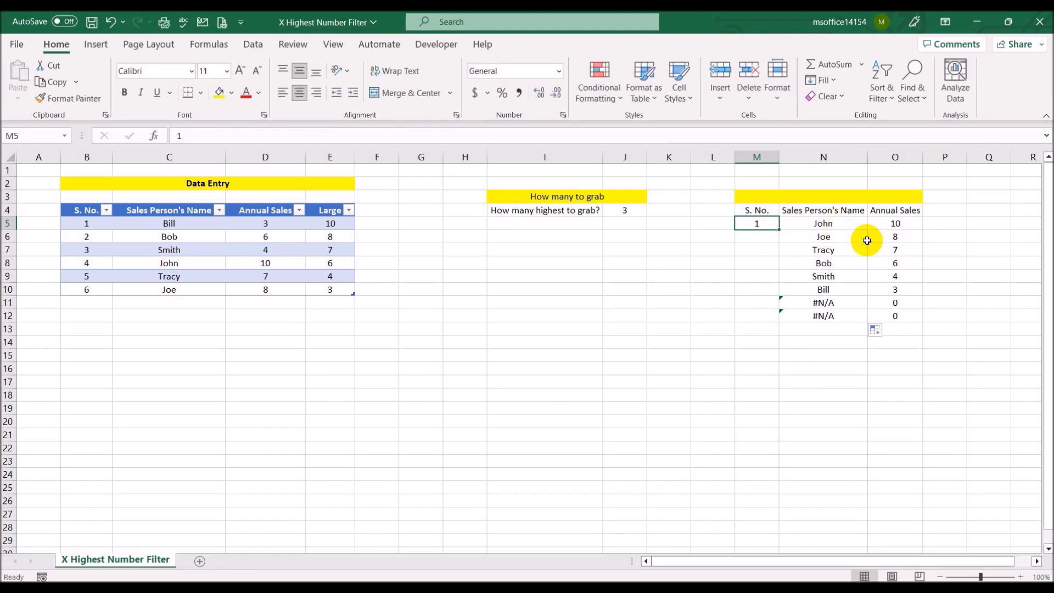
Enter =IF(M5+1<=$J$4,M5+1,"") in M6 of the results table's S. No. column and fill it down to M12.
key(Down)
text(=)
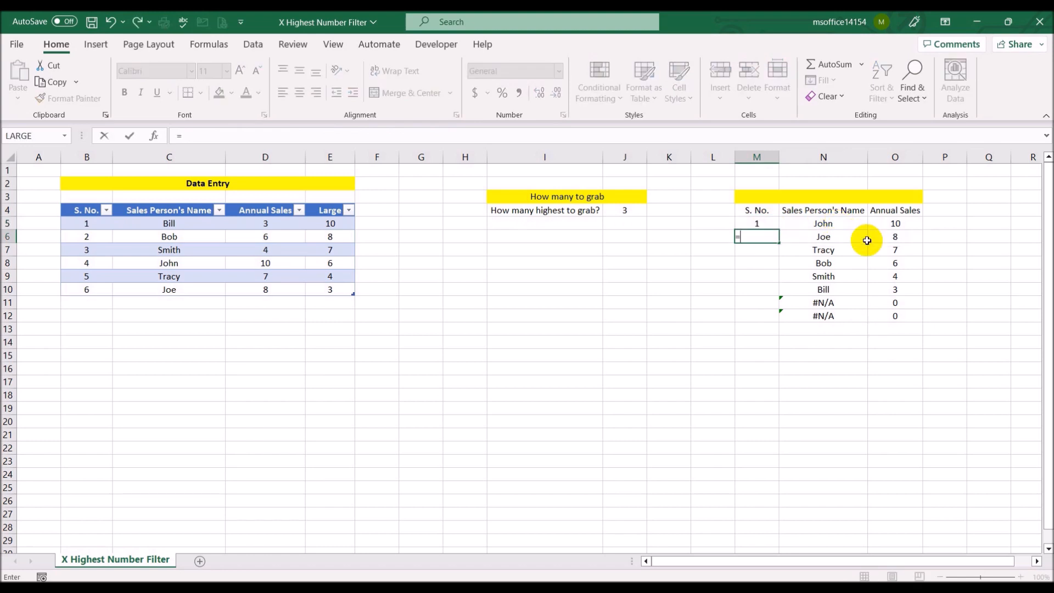
text(if(m5)
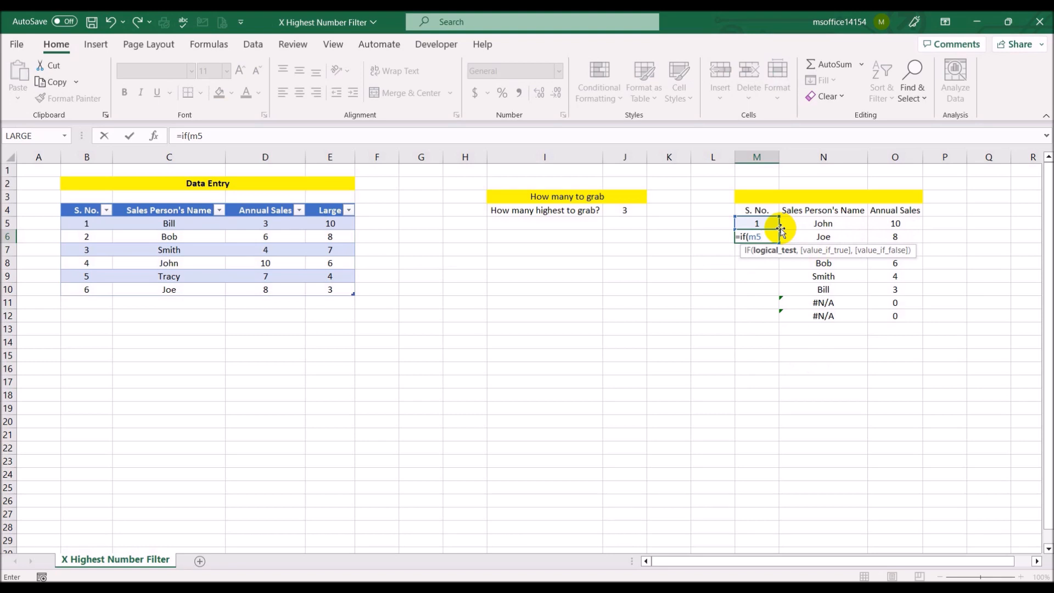
text(+1<=)
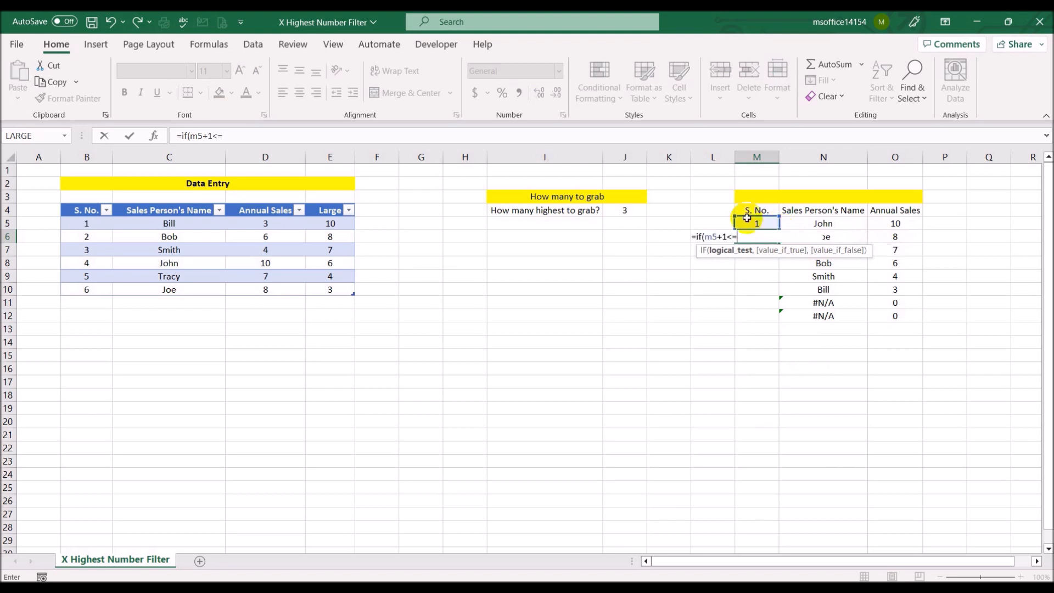
click(630, 210)
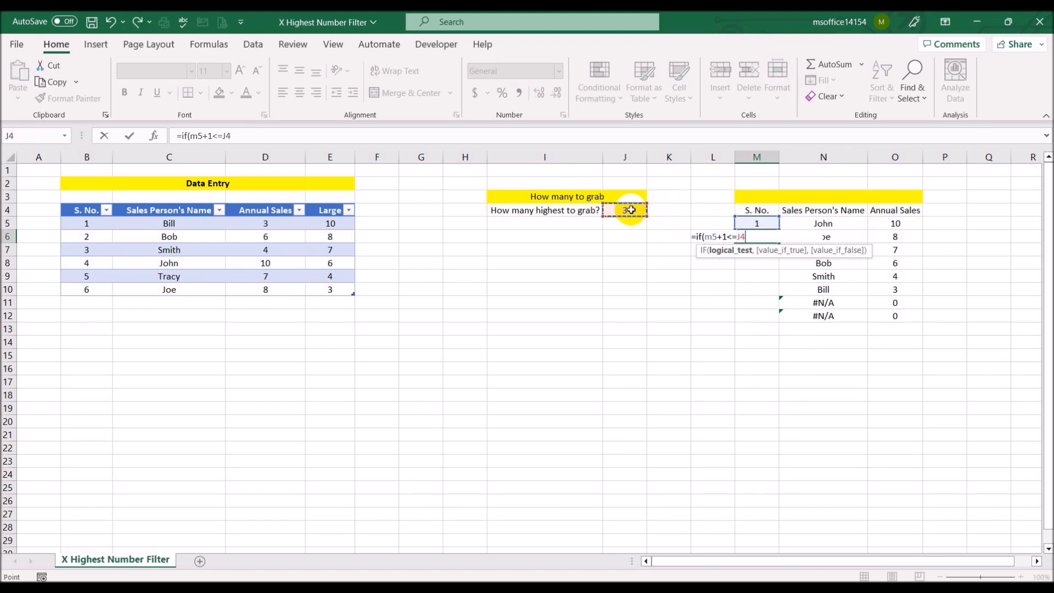
key(F4)
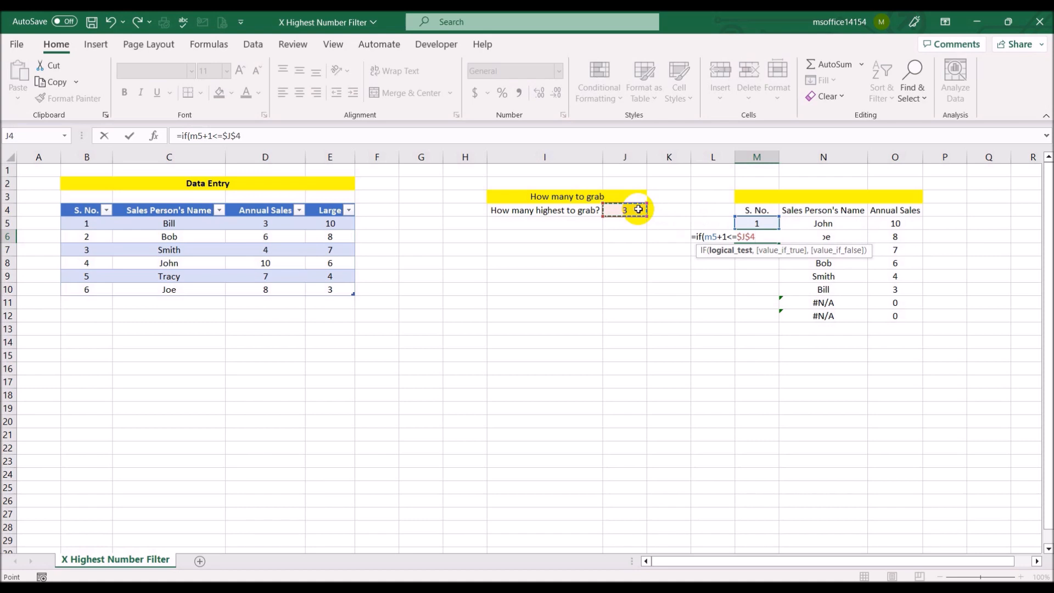
text(,m5)
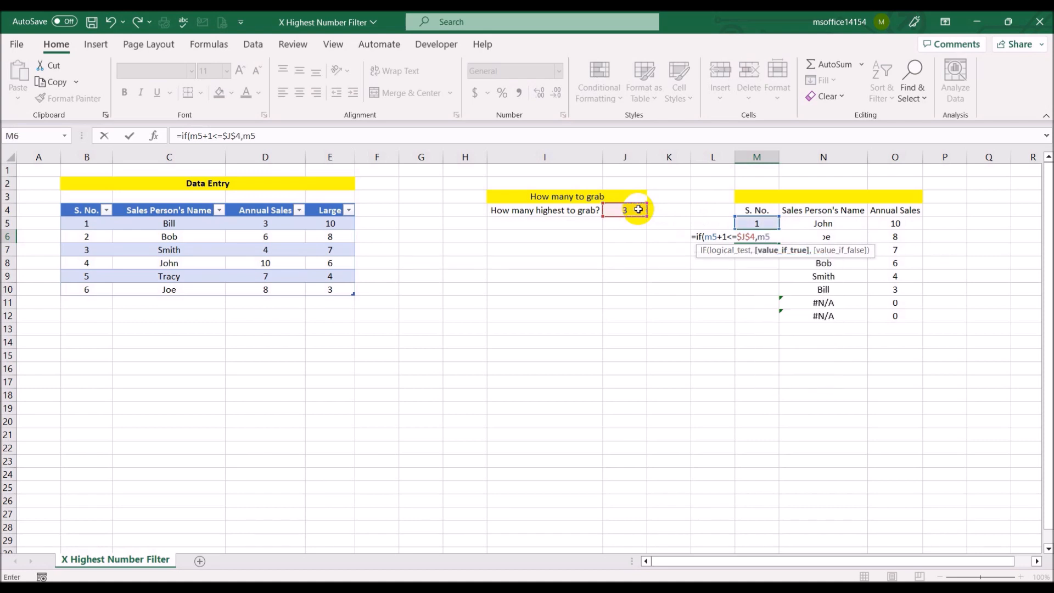
text(+1,)
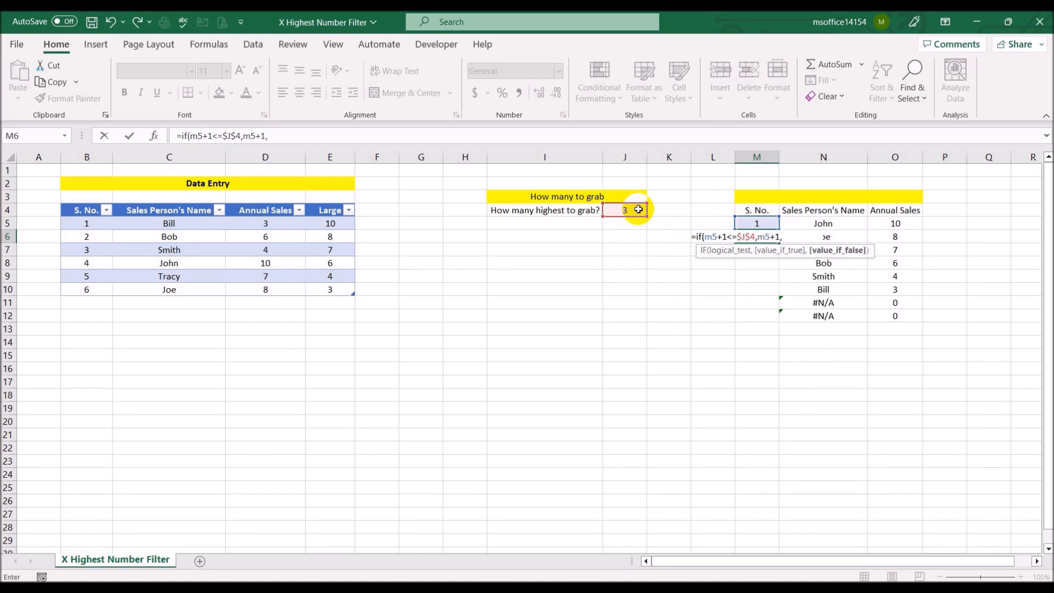
text(""))
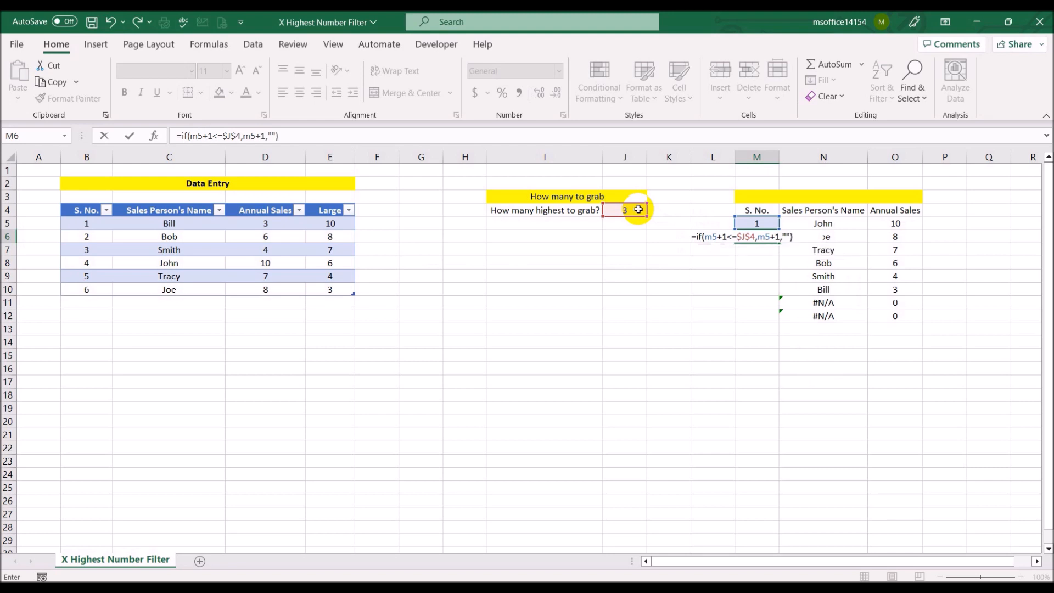
key(Return)
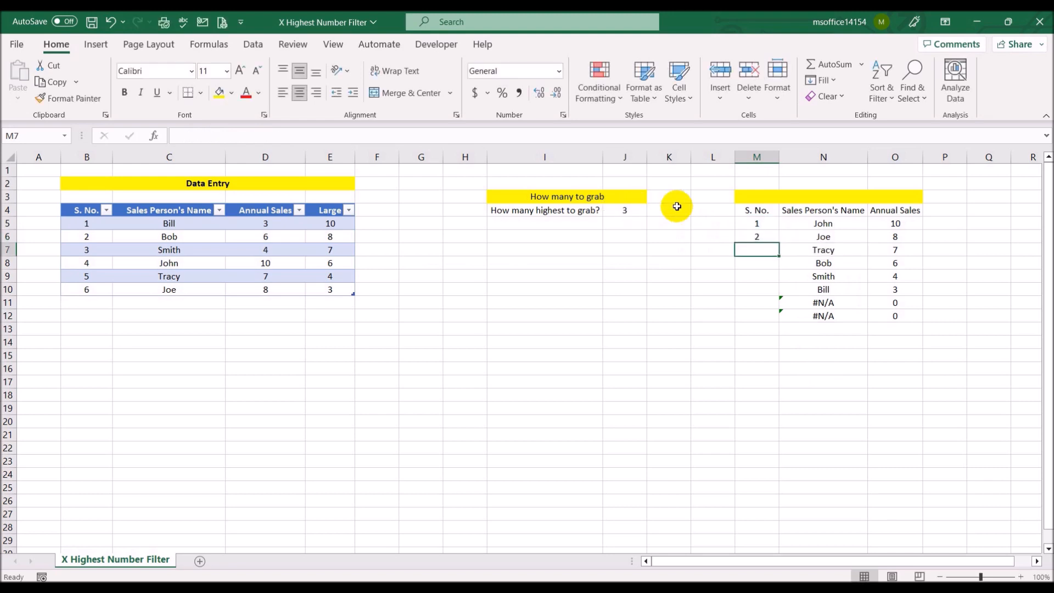
click(755, 234)
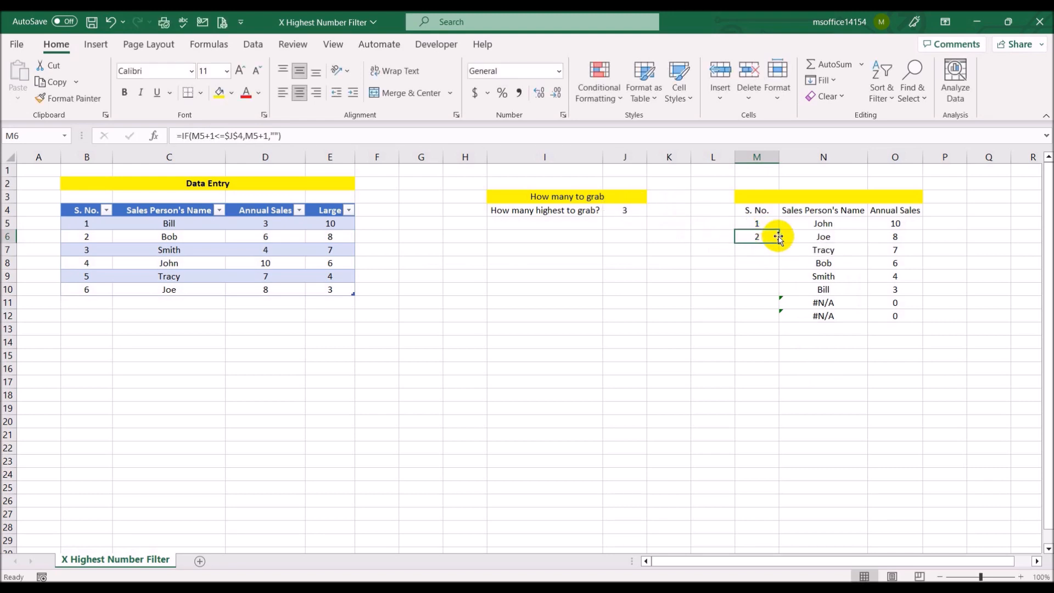
double_click(781, 243)
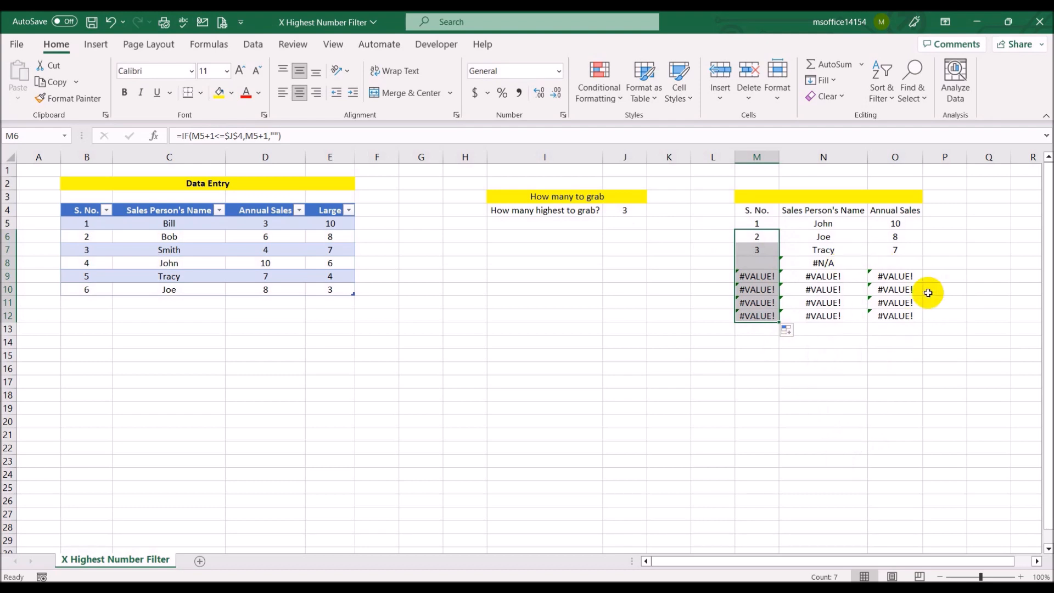
Wrap the S. No. formula in M6 in IFERROR: =IFERROR(IF(M5+1<=$J$4,M5+1,""),"").
click(751, 238)
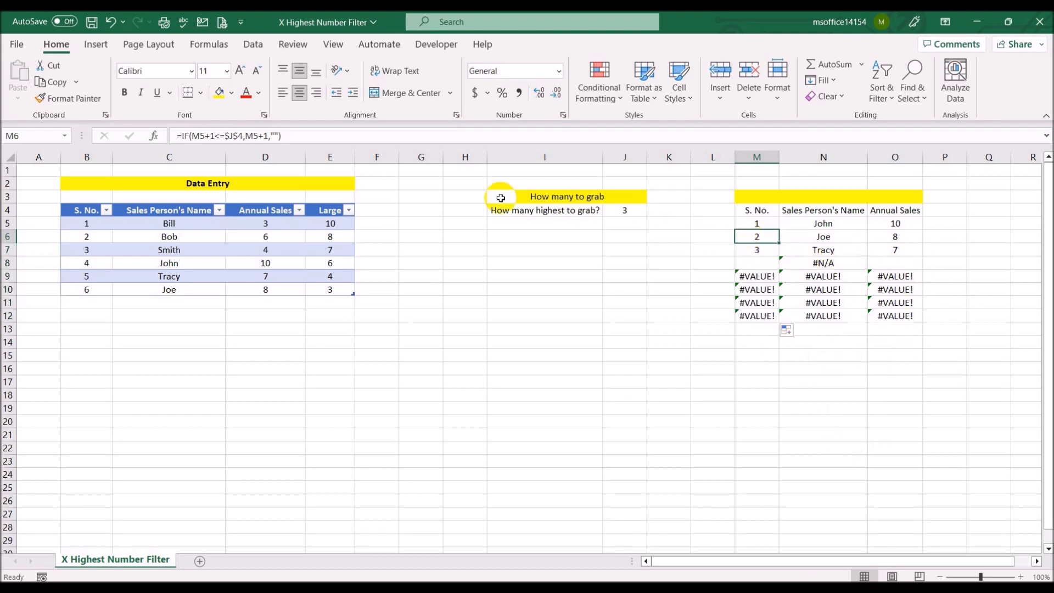
click(181, 135)
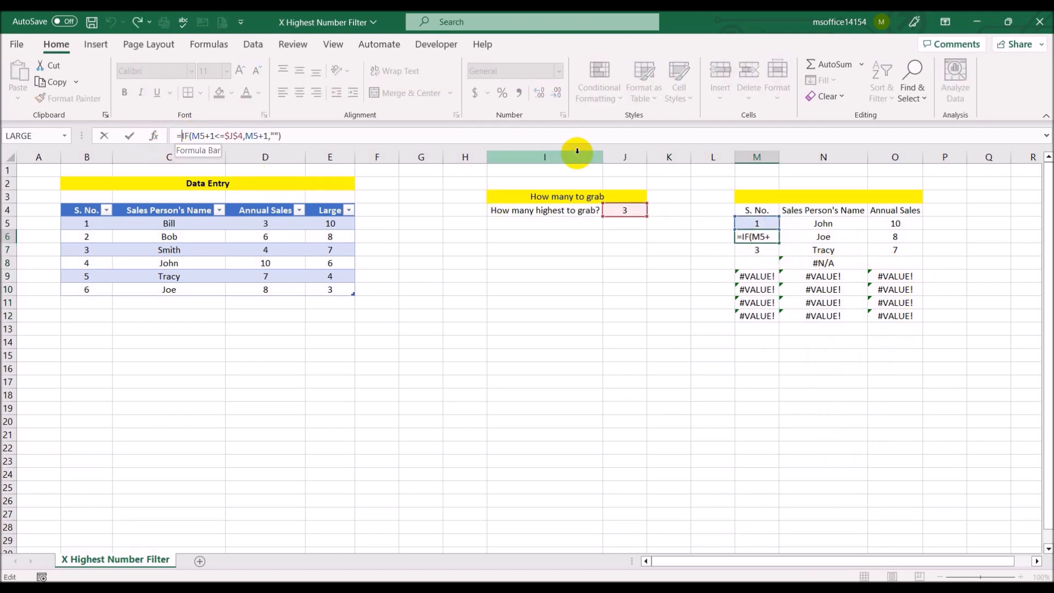
text(if)
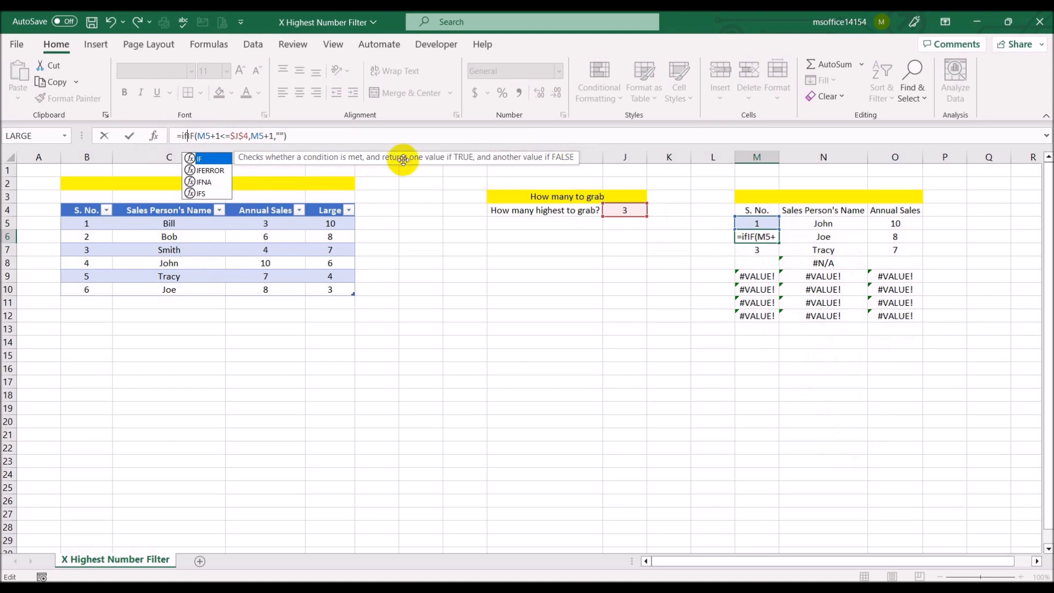
double_click(207, 170)
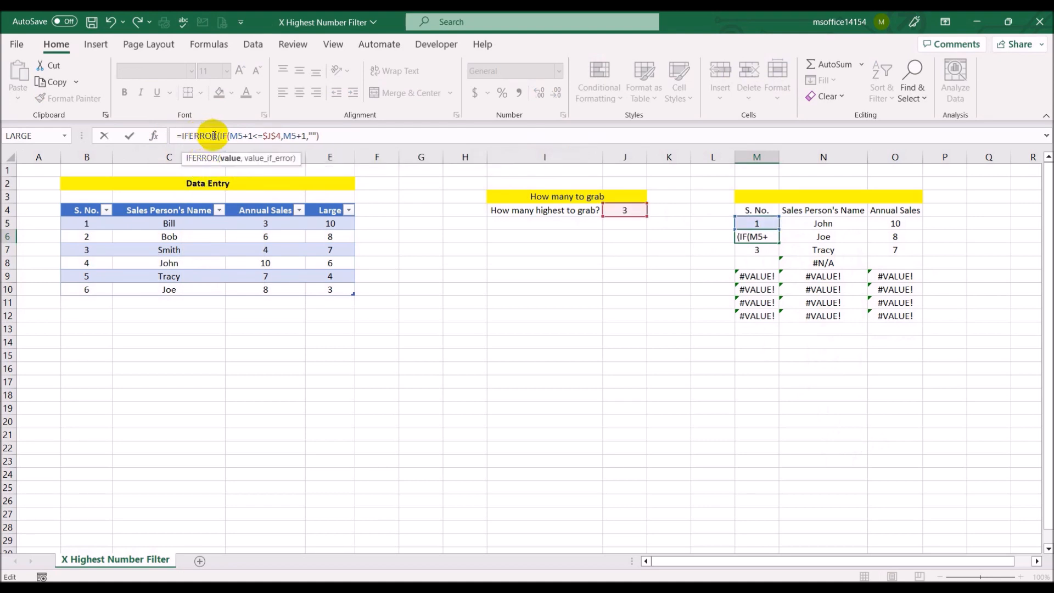
click(362, 136)
text(,""))
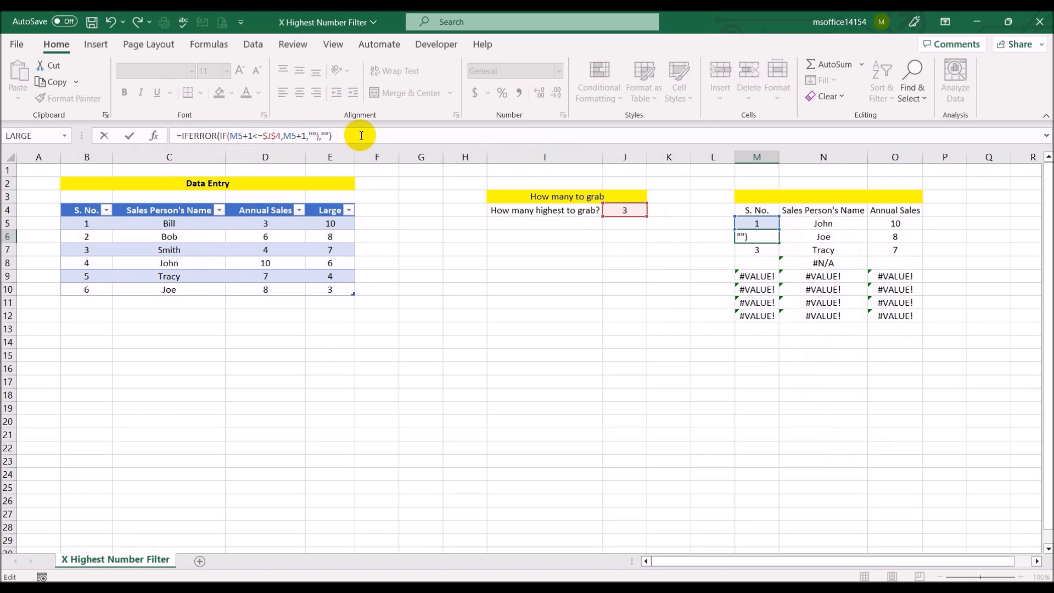
key(Return)
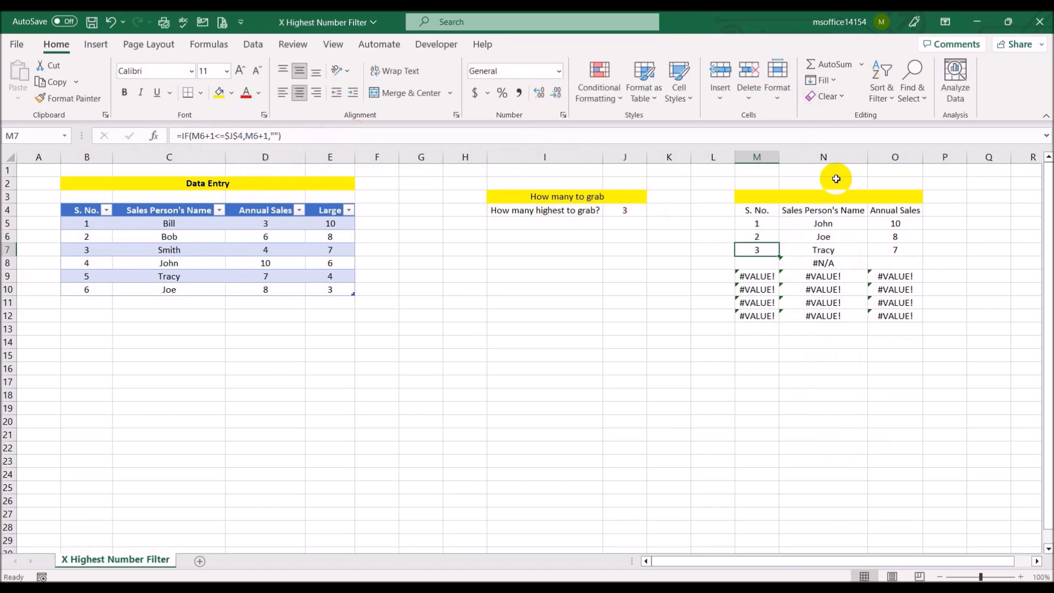
Fill the IFERROR formula from M6 down the results table's S. No. column to M12.
click(764, 237)
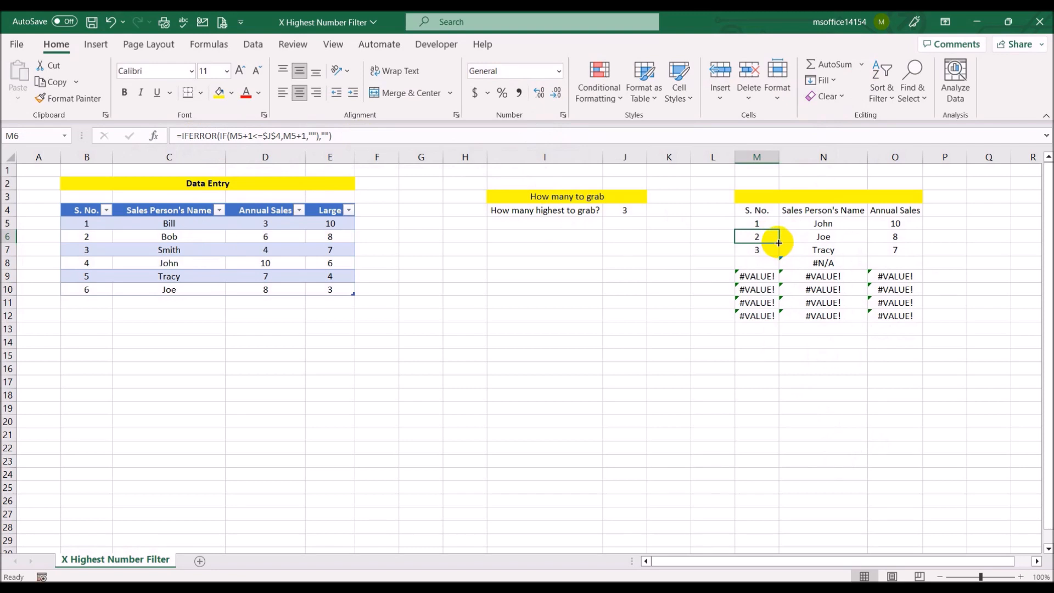
double_click(779, 242)
click(872, 382)
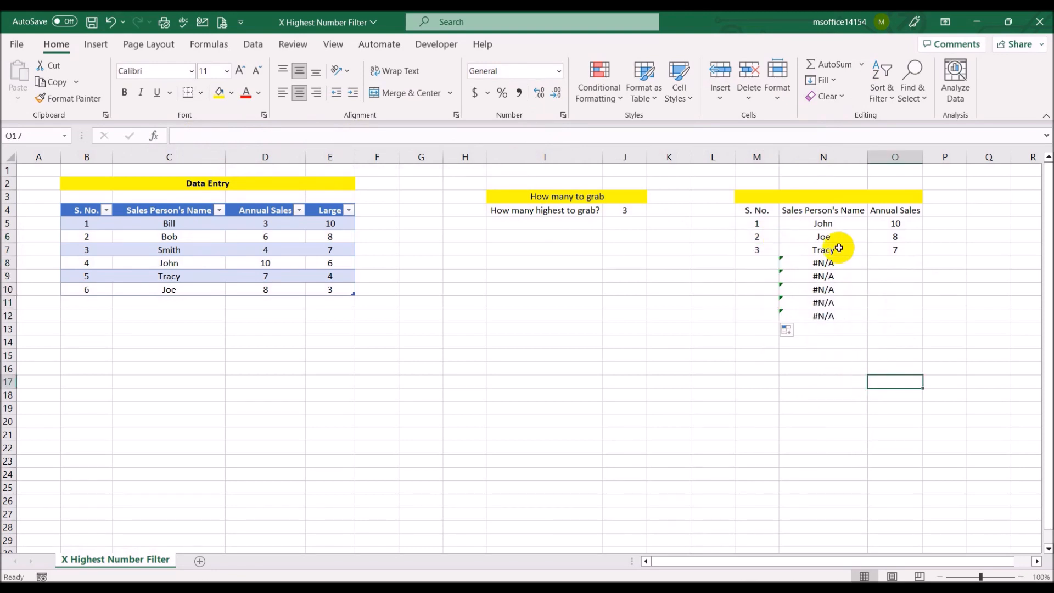
Wrap the name lookup in N5 in IFERROR: =IFERROR(INDEX(Table2[Sales Person''s Name],MATCH(O5,Table2[Annual Sales],0)),"").
click(828, 223)
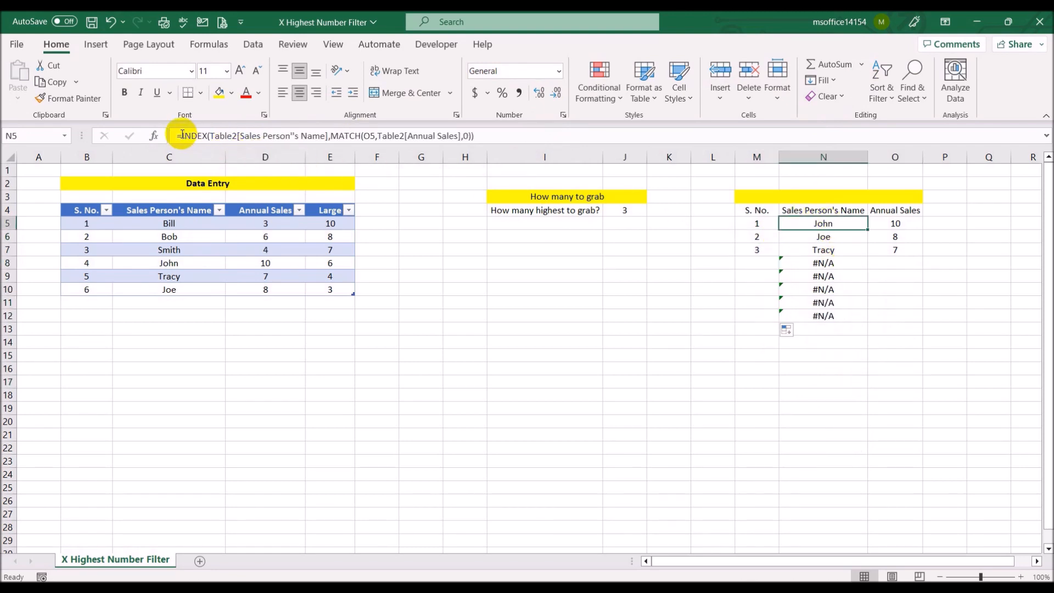
click(180, 135)
text(if)
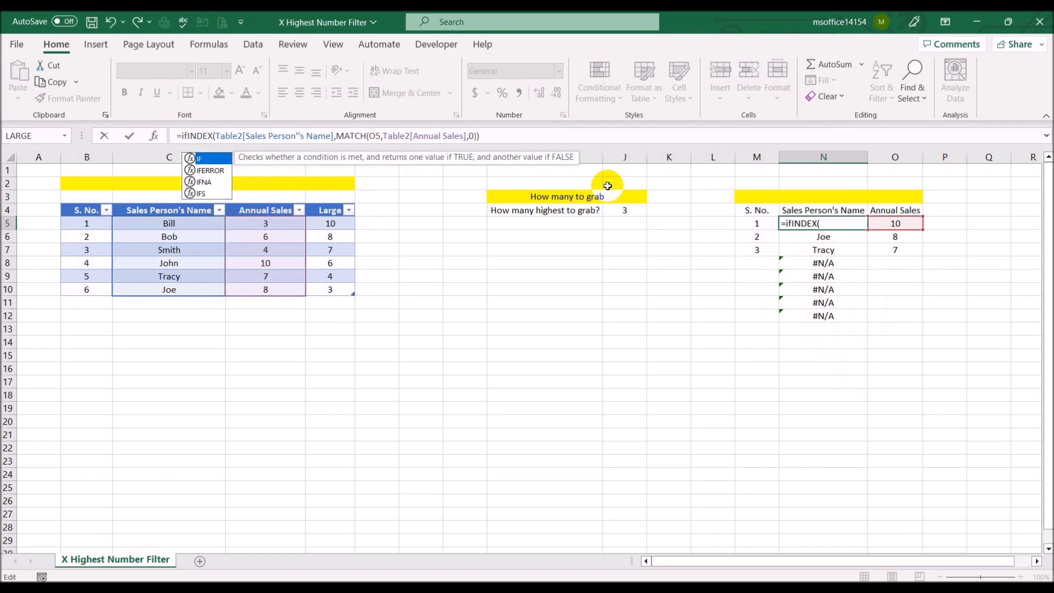
click(210, 170)
double_click(210, 171)
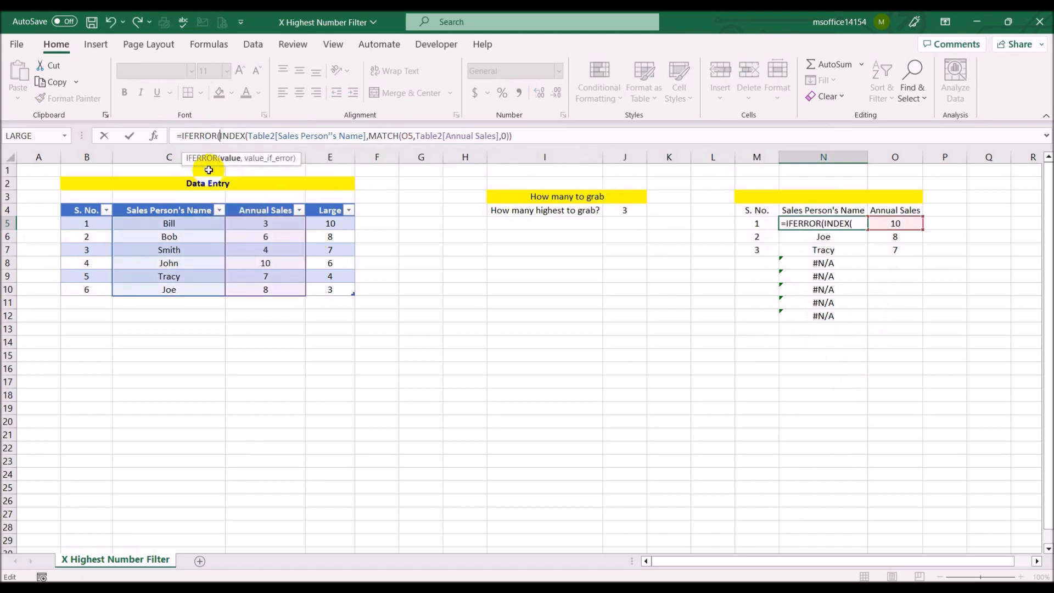
click(513, 136)
text(,)
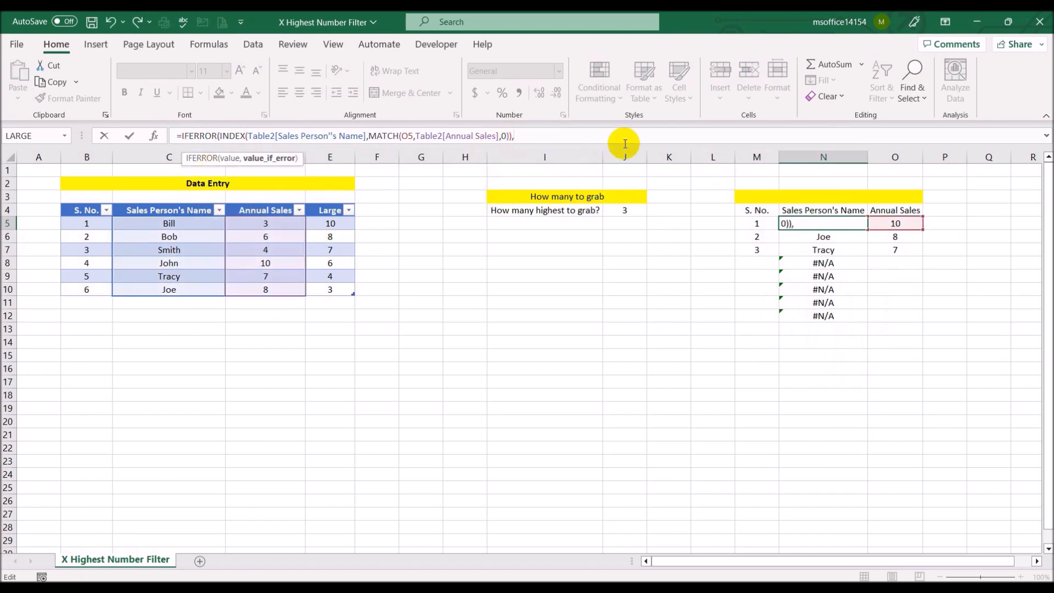
text(""))
key(Return)
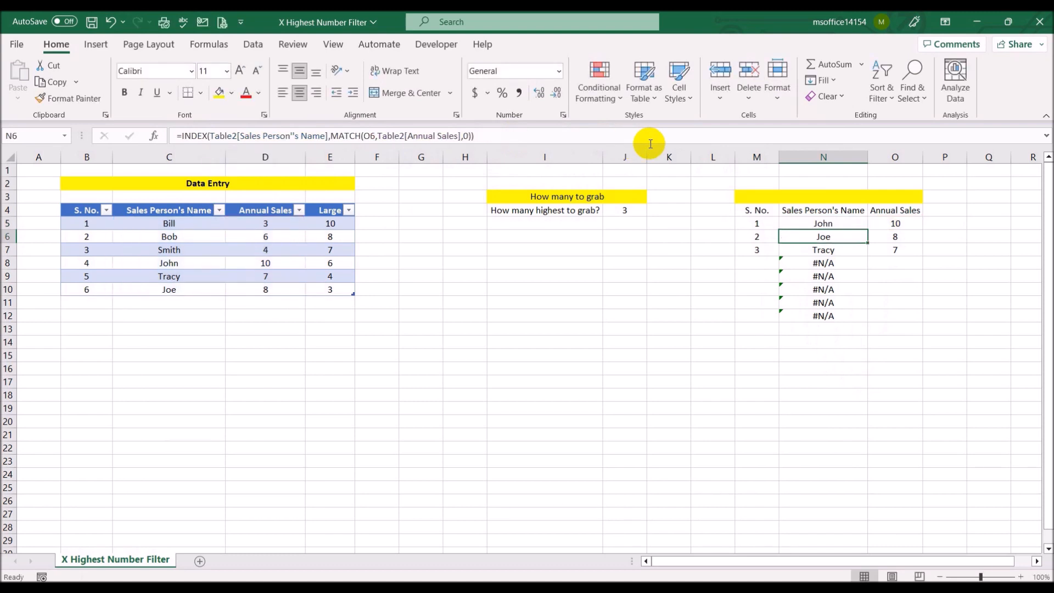
Fill the IFERROR name lookup from N5 down the Sales Person's Name column to N12.
click(829, 224)
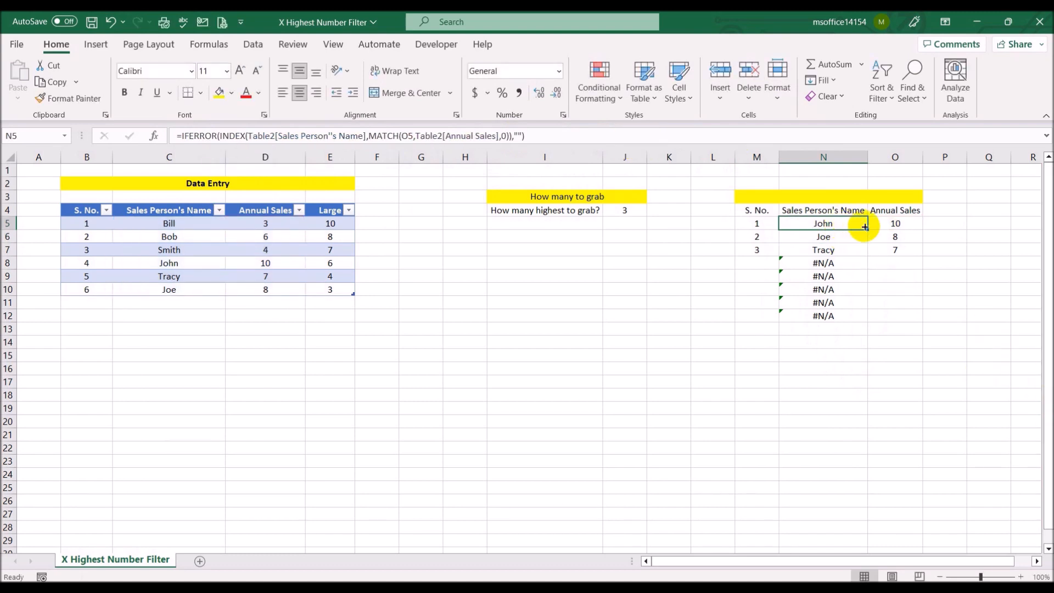
drag(867, 230, 867, 322)
click(835, 379)
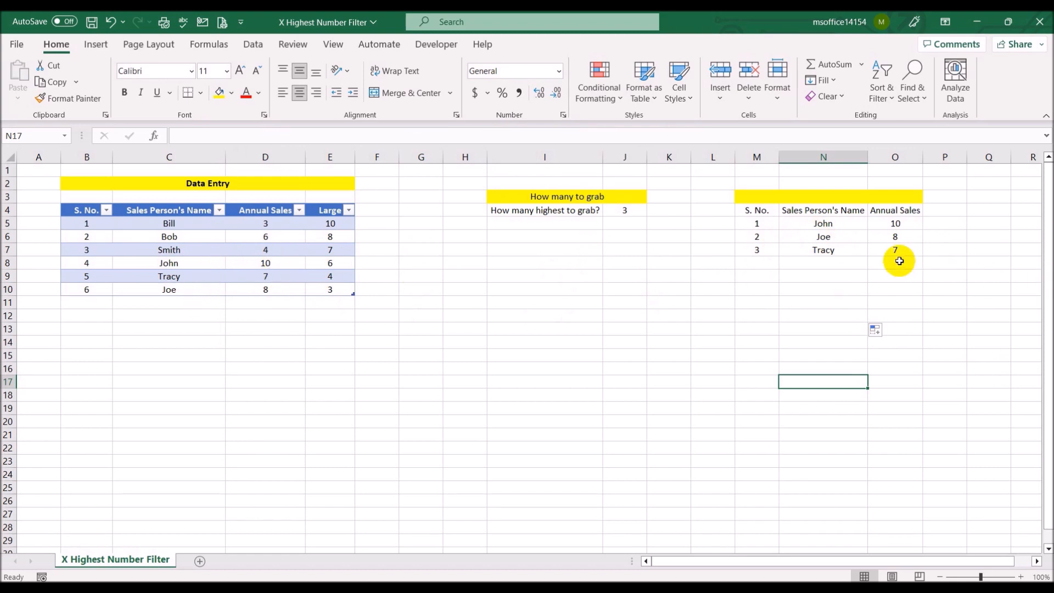
Test the "How many highest to grab?" input in J4 with the values 2 and 4, and restore it to 3.
click(622, 210)
text(2)
key(Return)
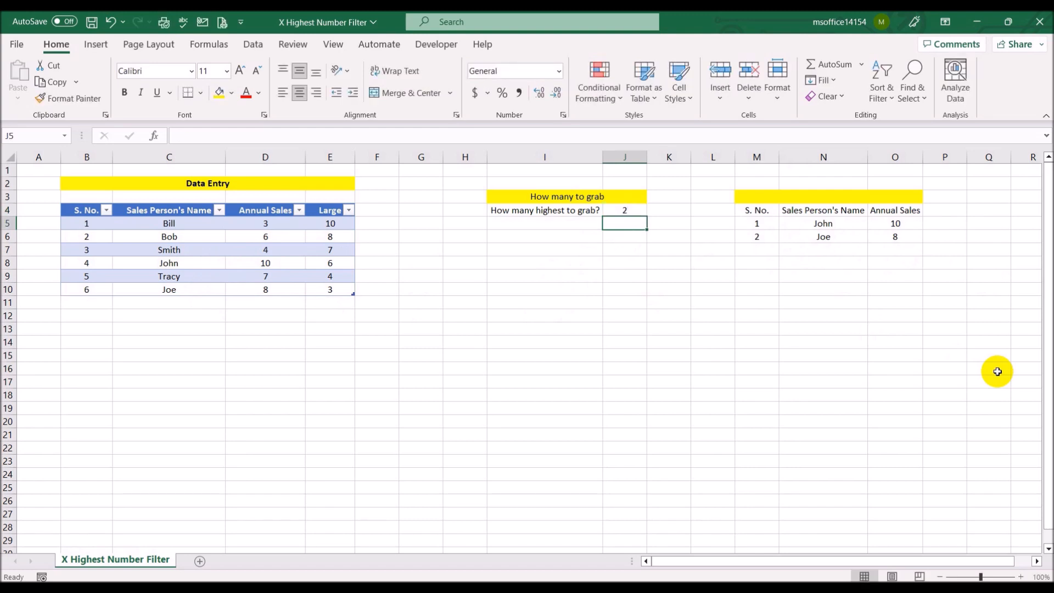
key(Up)
text(4)
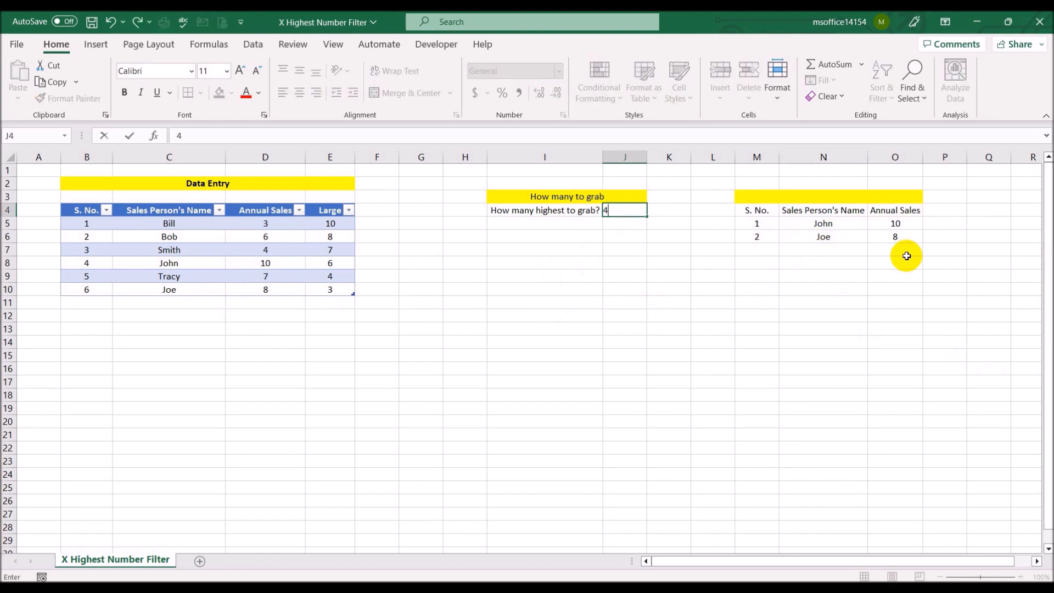
key(Return)
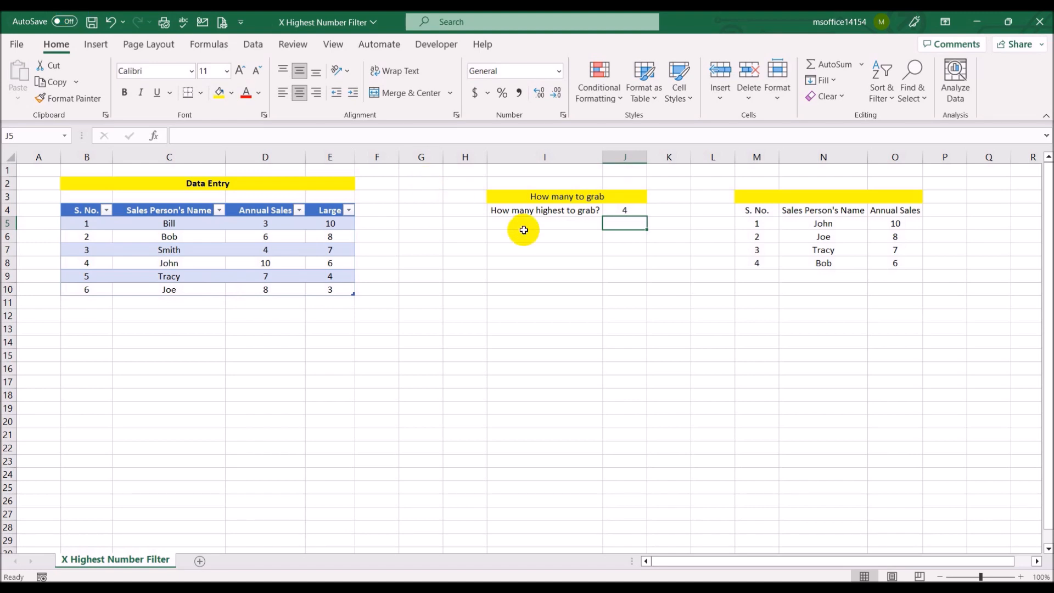
click(799, 307)
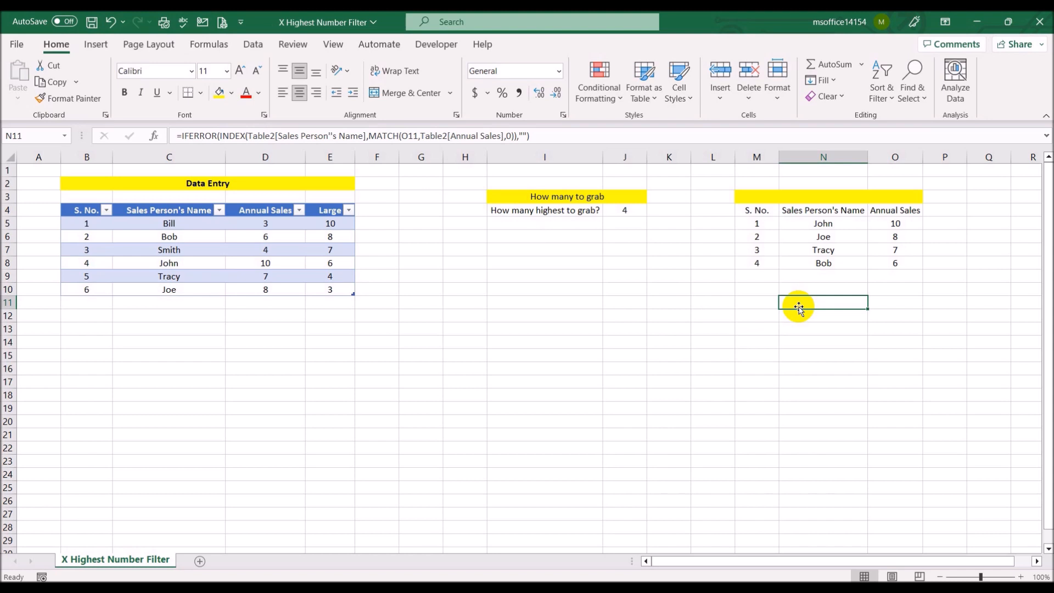
key(ctrl+z)
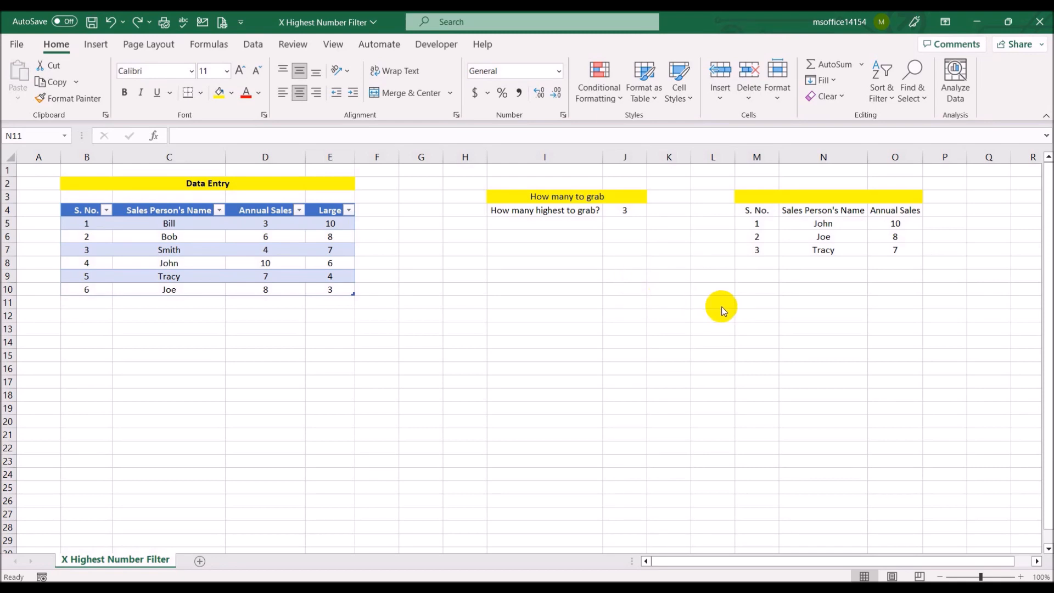
Start a FILTER formula in N11 with C5:D10 as the array and D5:D10 as the range for the include condition.
click(806, 288)
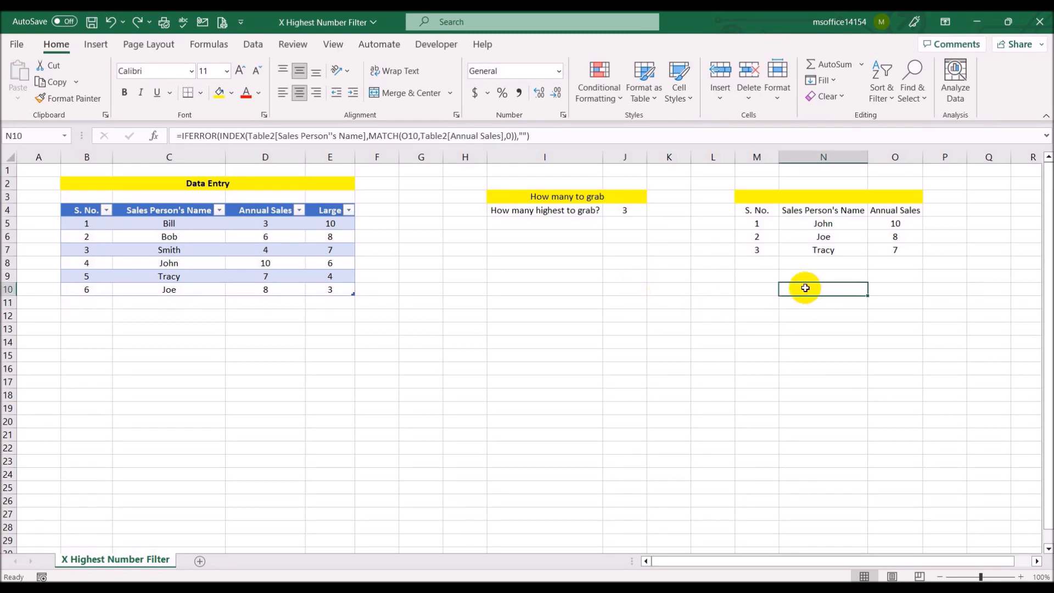
key(Down)
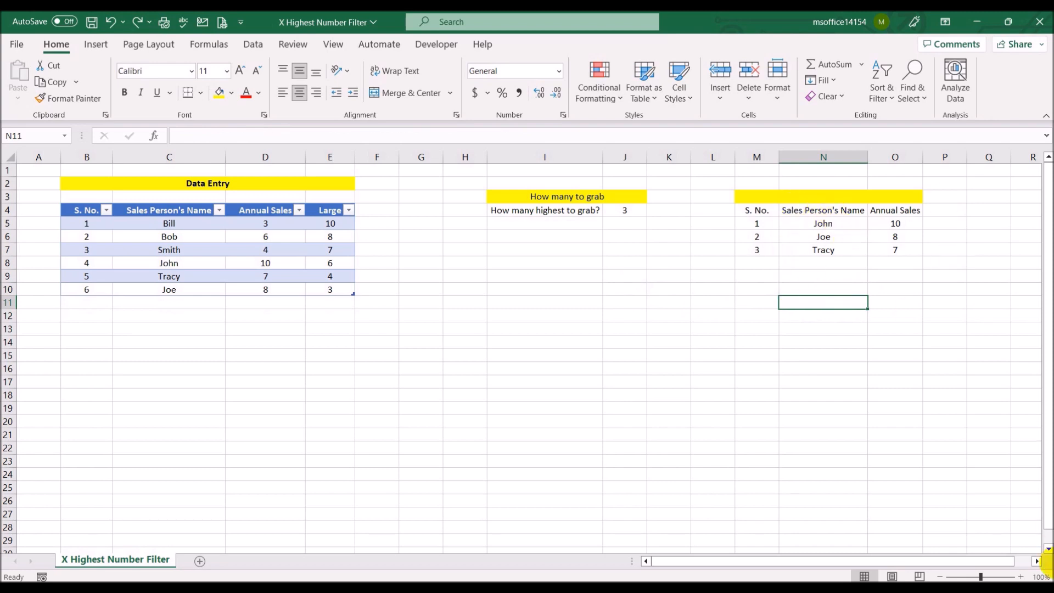
text(=filter)
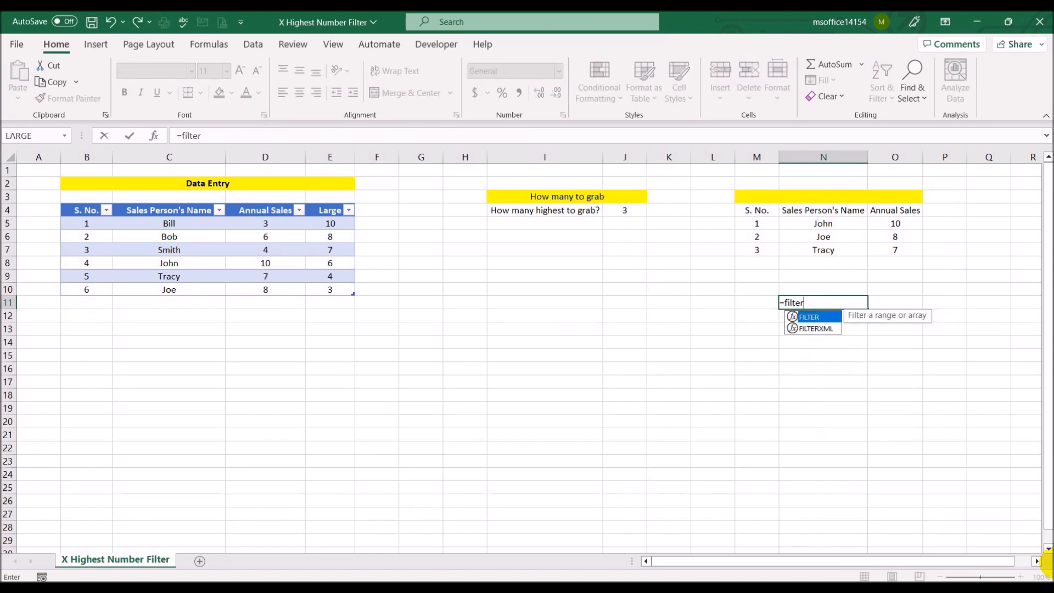
text(()
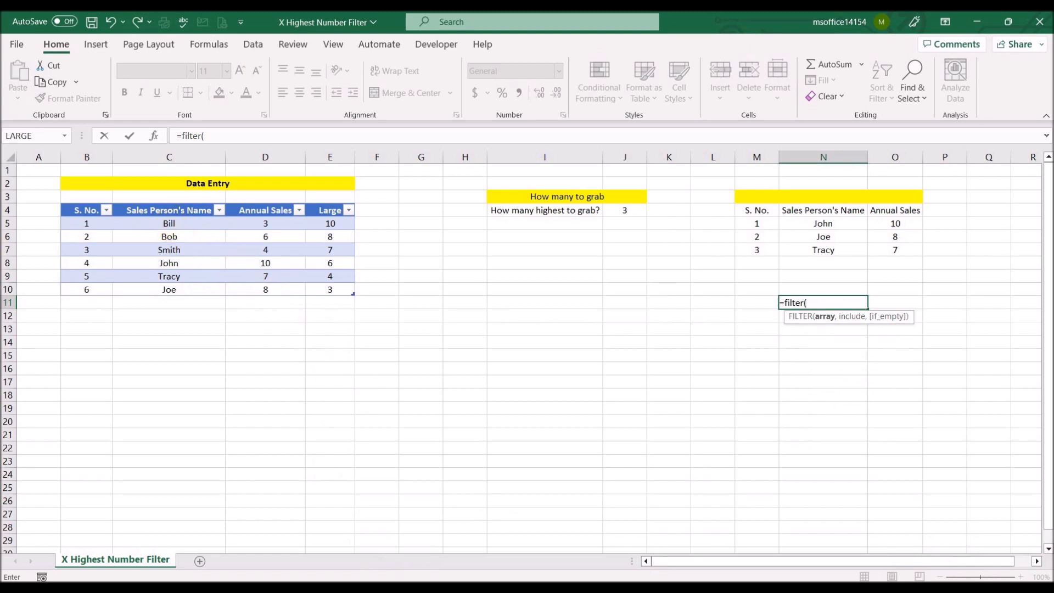
text(C5:D10)
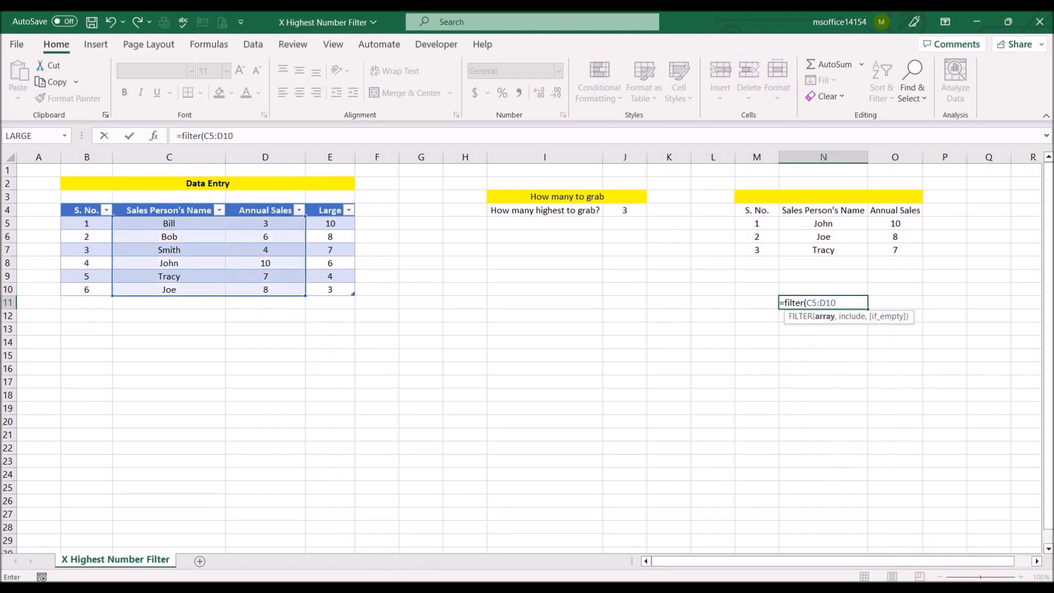
text(,)
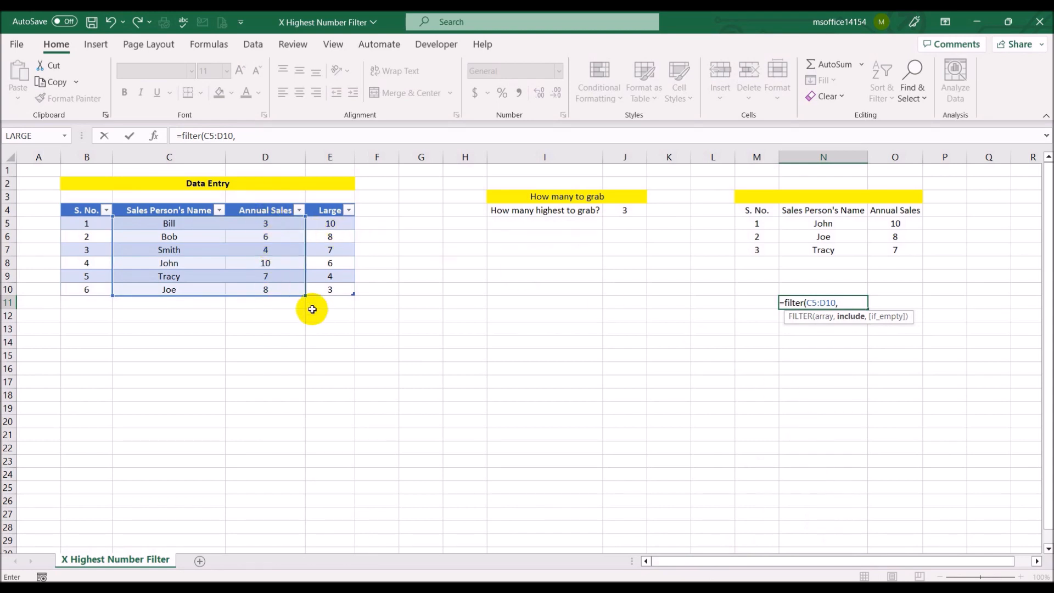
text(D%:D1)
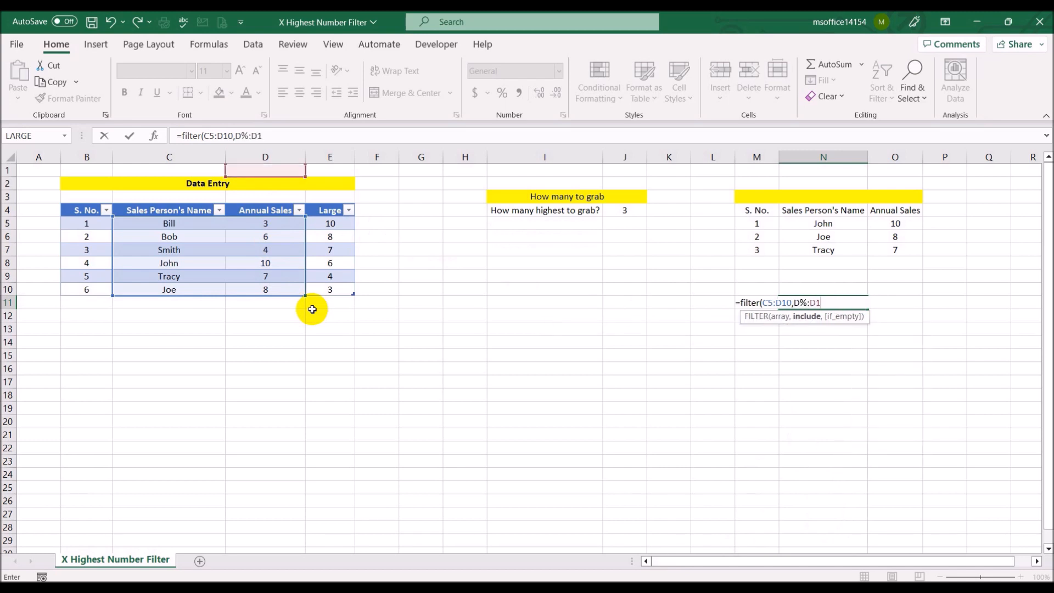
text(0)
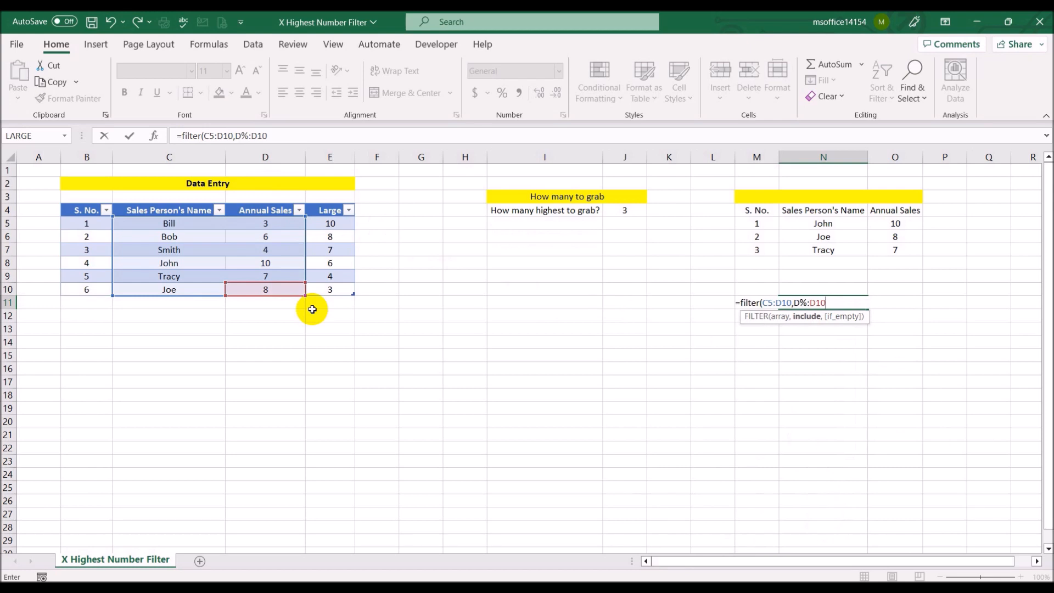
key(Return)
key(Return)
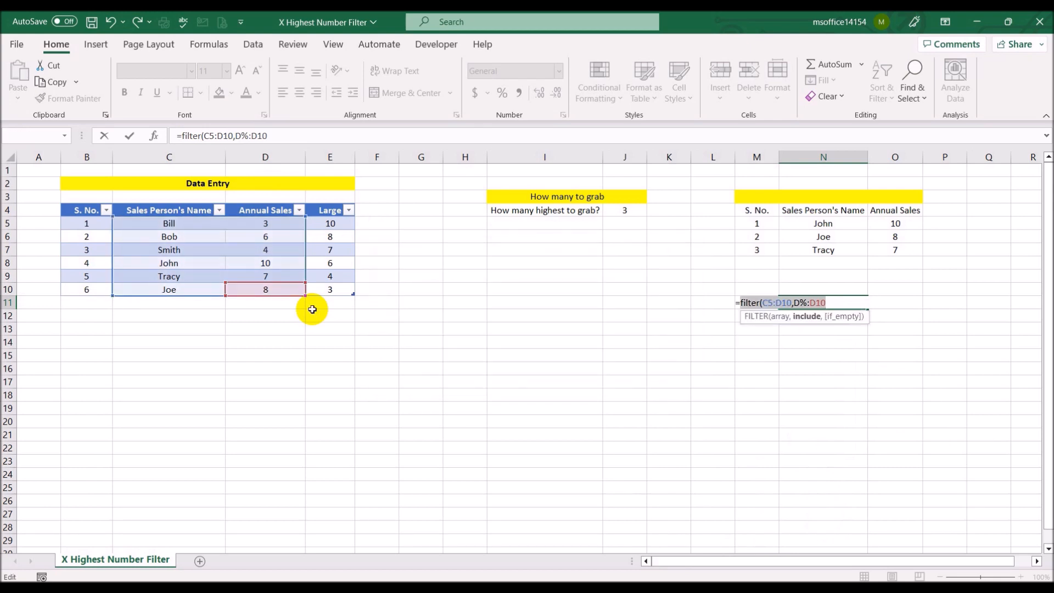
click(249, 135)
key(BackSpace)
text(5)
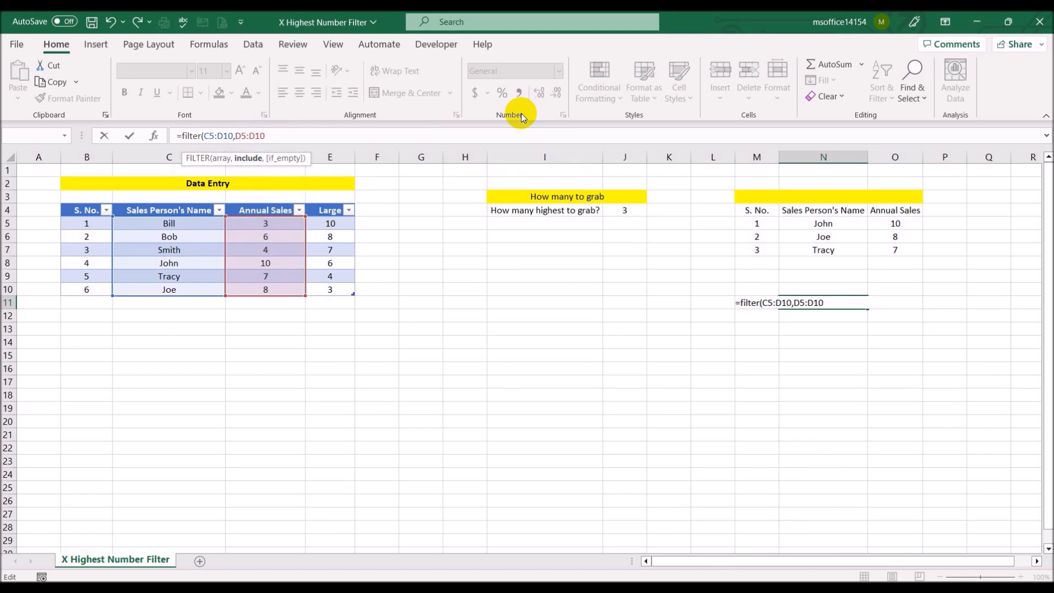
Complete the FILTER formula in N11 with a LARGE condition based on J4: =FILTER(C5:D10,D5:D10>=LARGE(D5:D10,J4)).
key(End)
text(>=large)
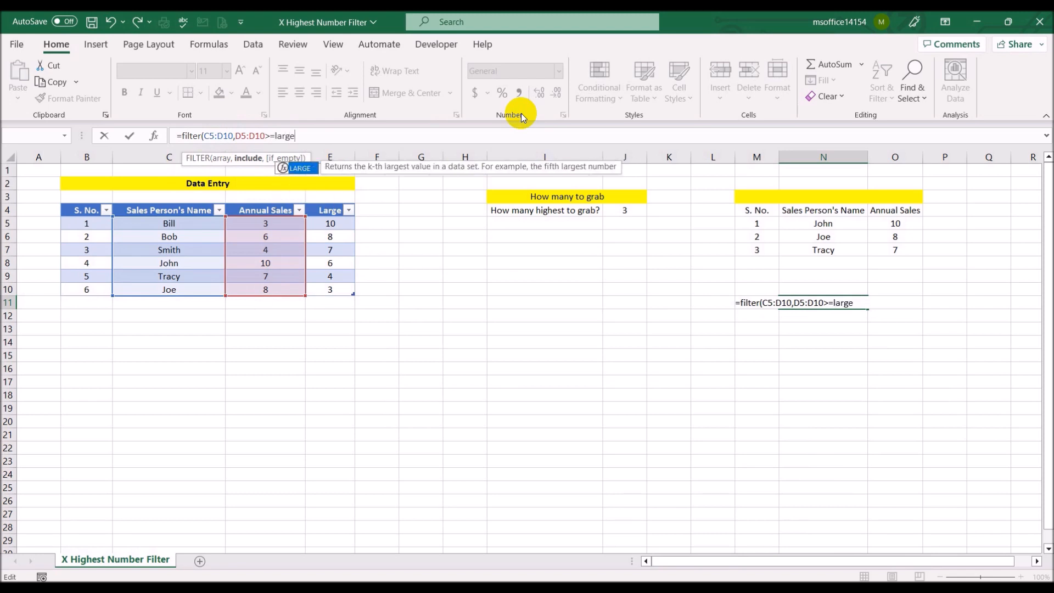
text(()
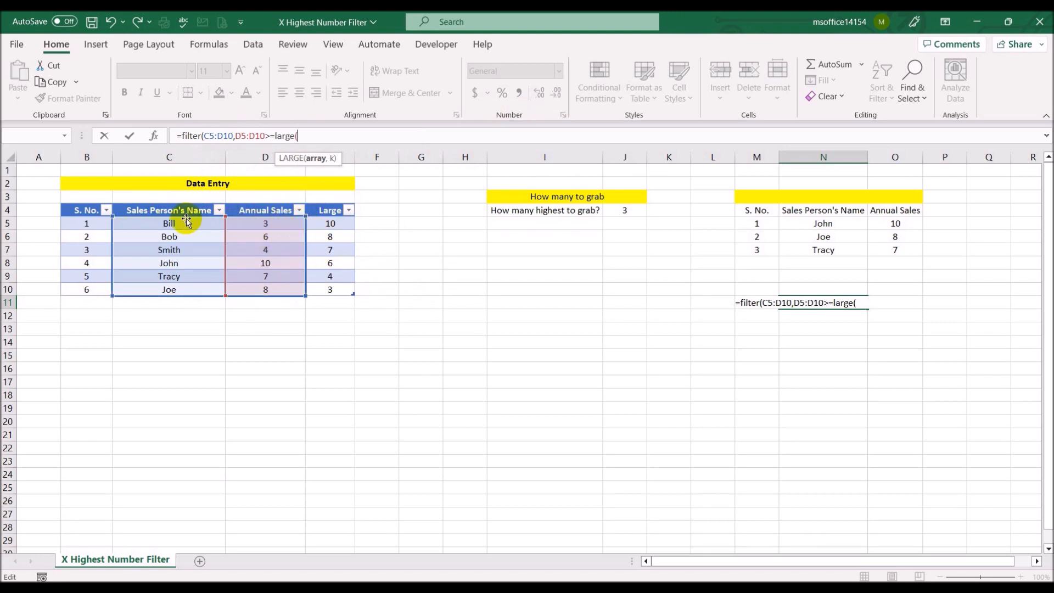
click(268, 221)
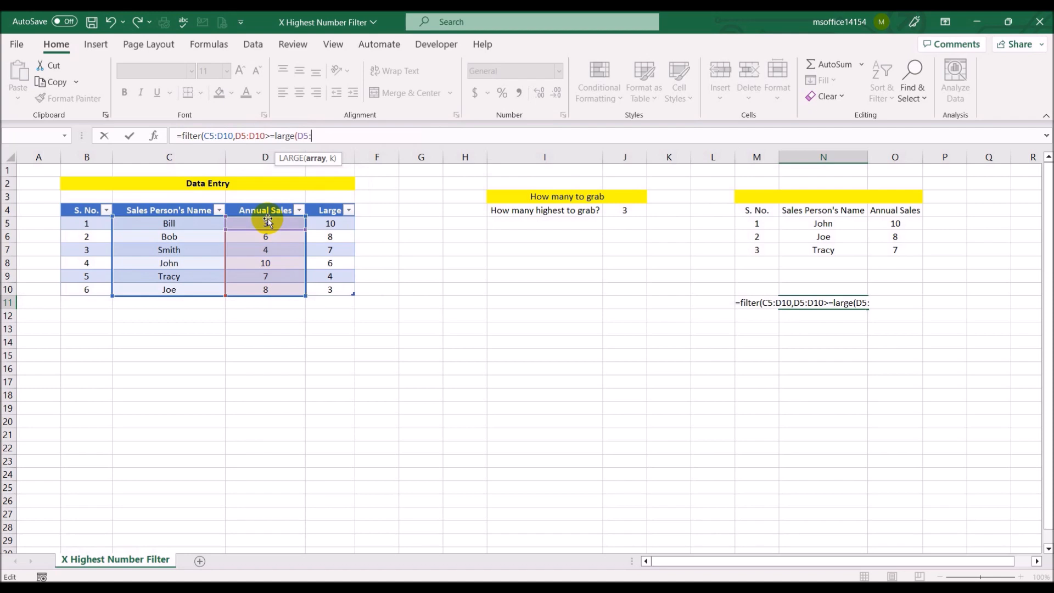
text(:D10)
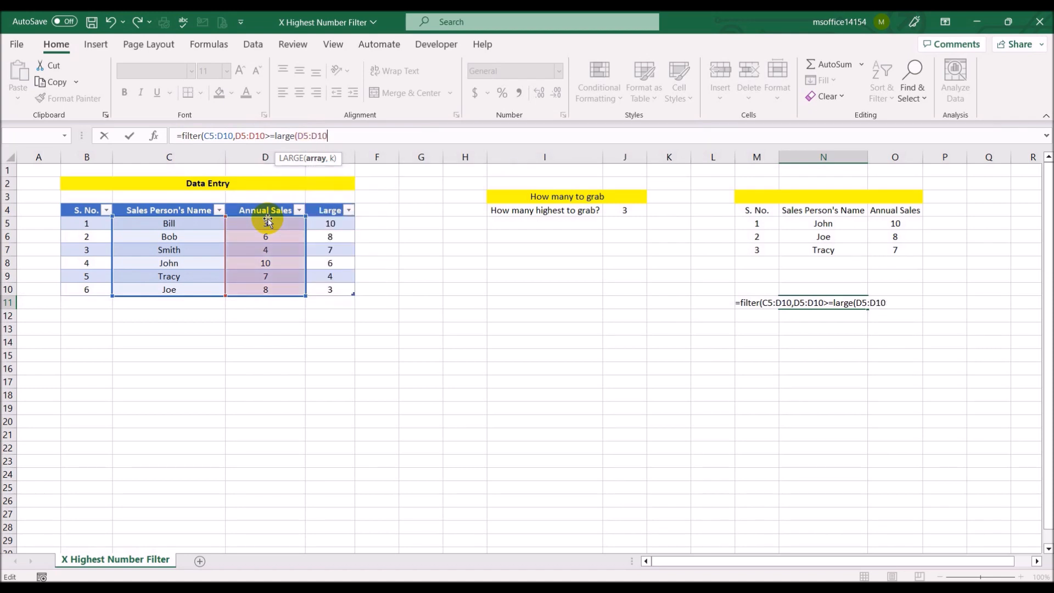
text(,)
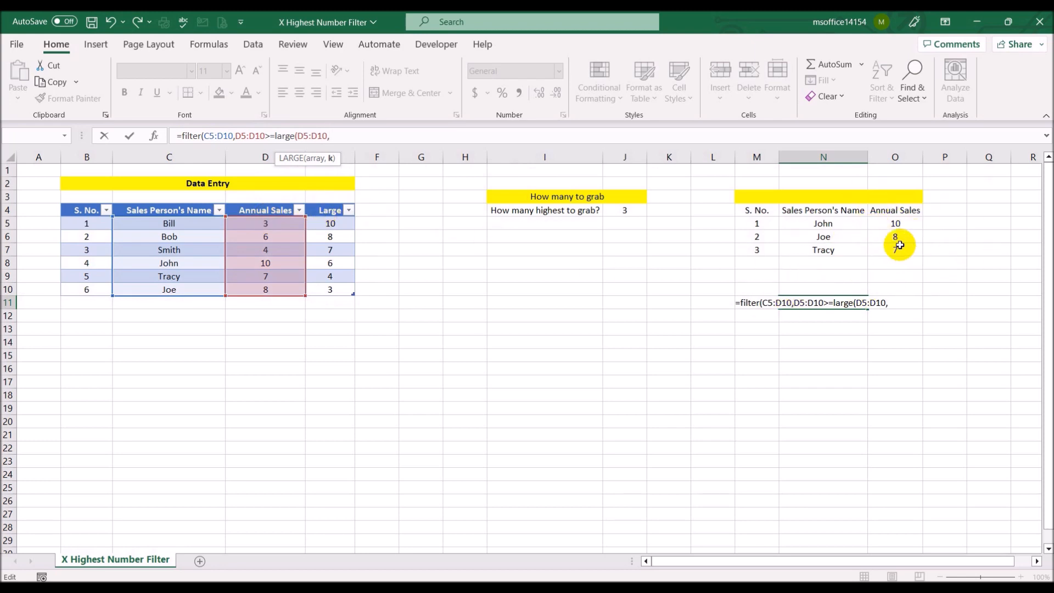
click(616, 209)
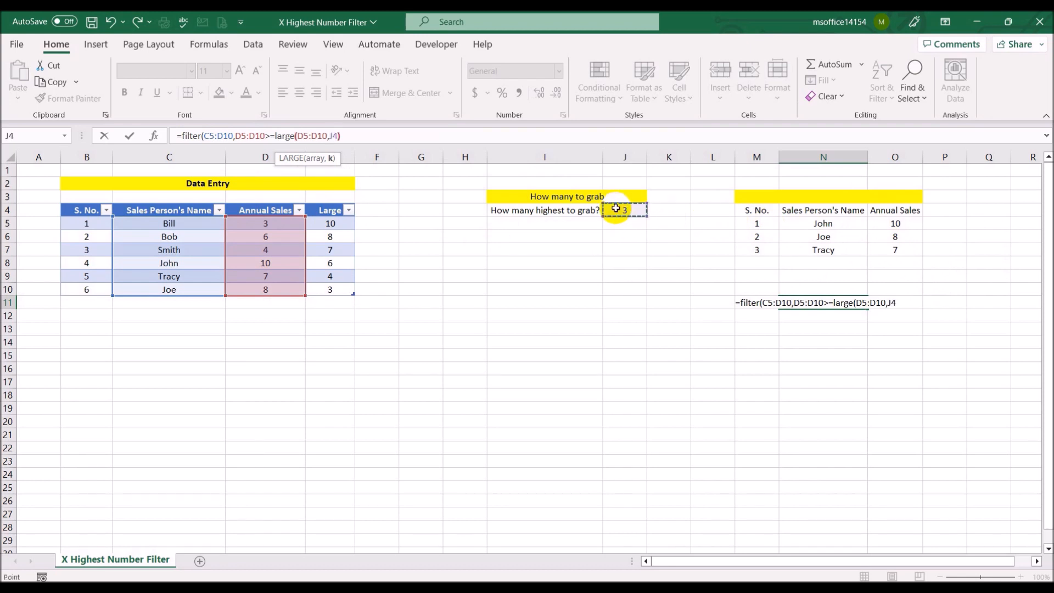
text()))
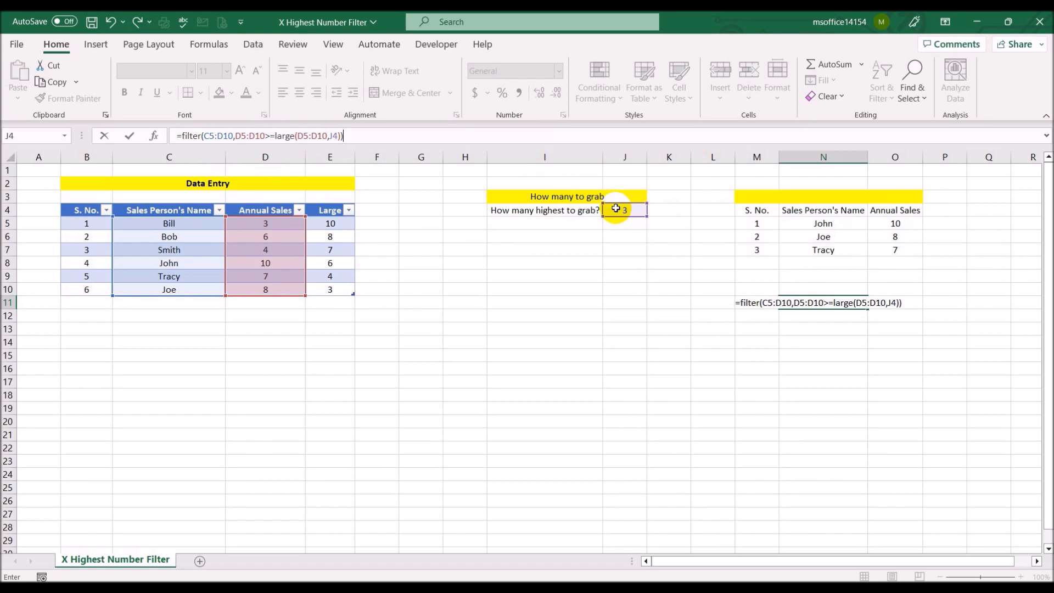
key(Return)
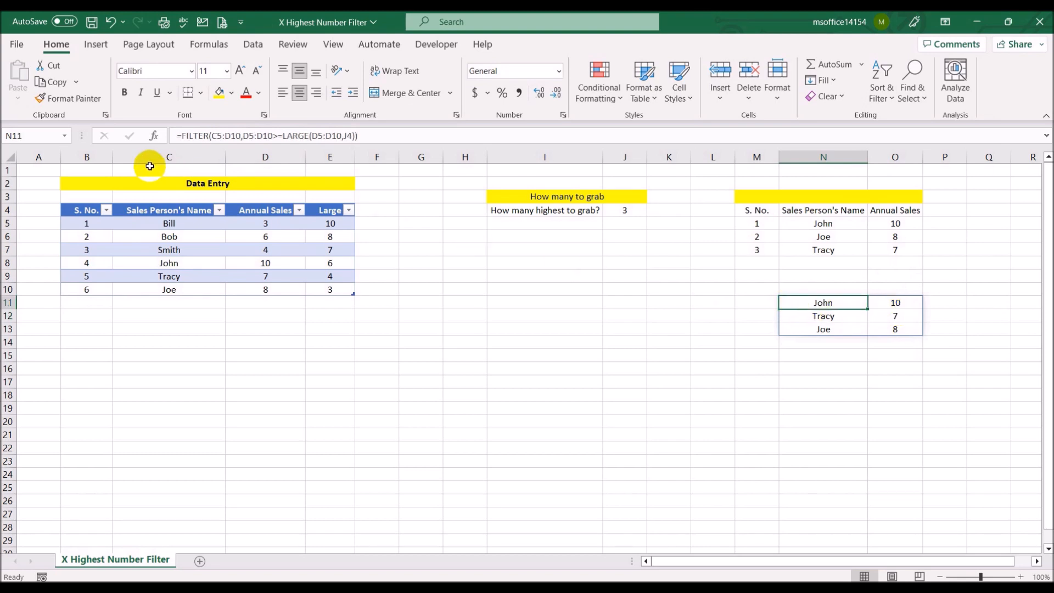
Wrap the N11 formula in SORT by the second column in descending order: =SORT(FILTER(C5:D10,D5:D10>=LARGE(D5:D10,J4)),2,-1).
click(185, 135)
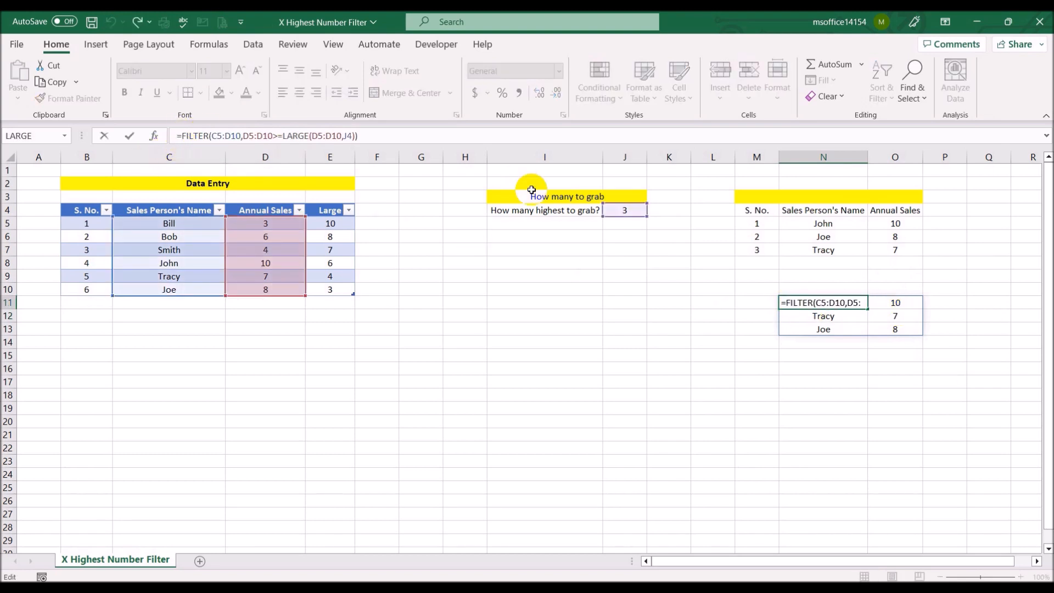
text(sort()
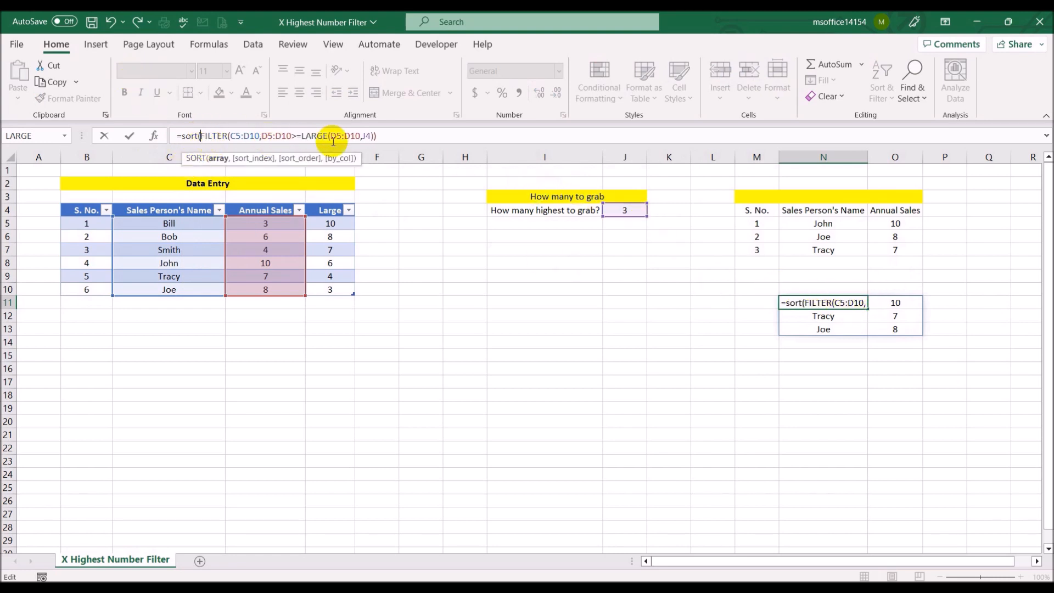
click(396, 135)
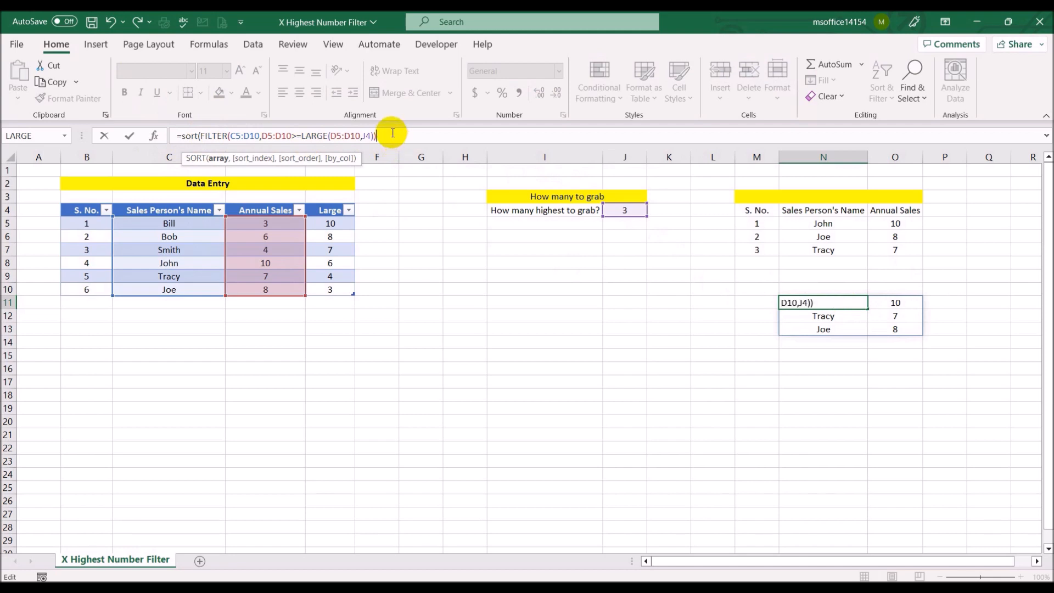
text(,)
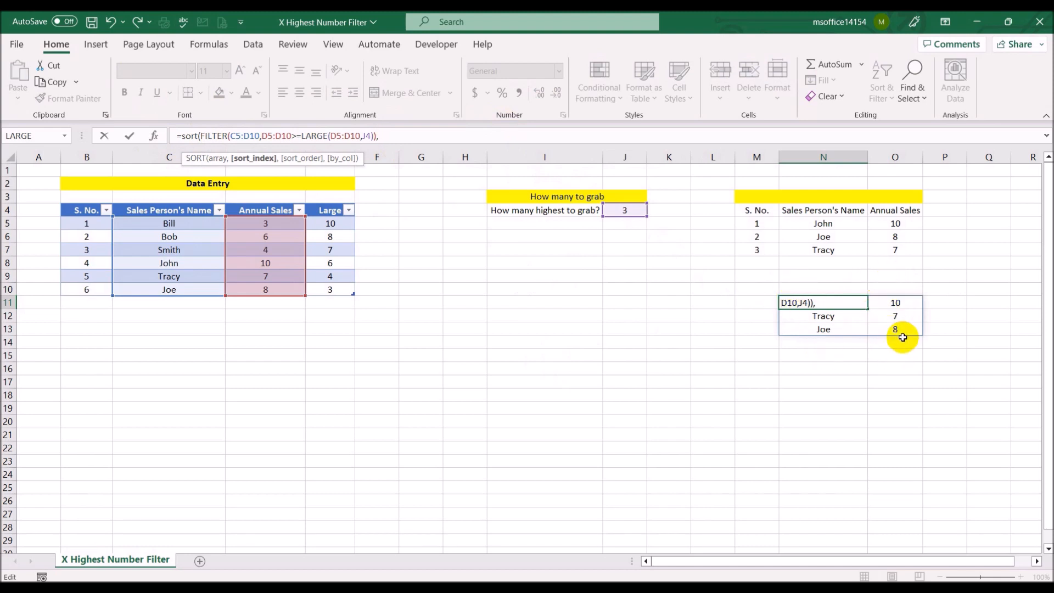
text(2,)
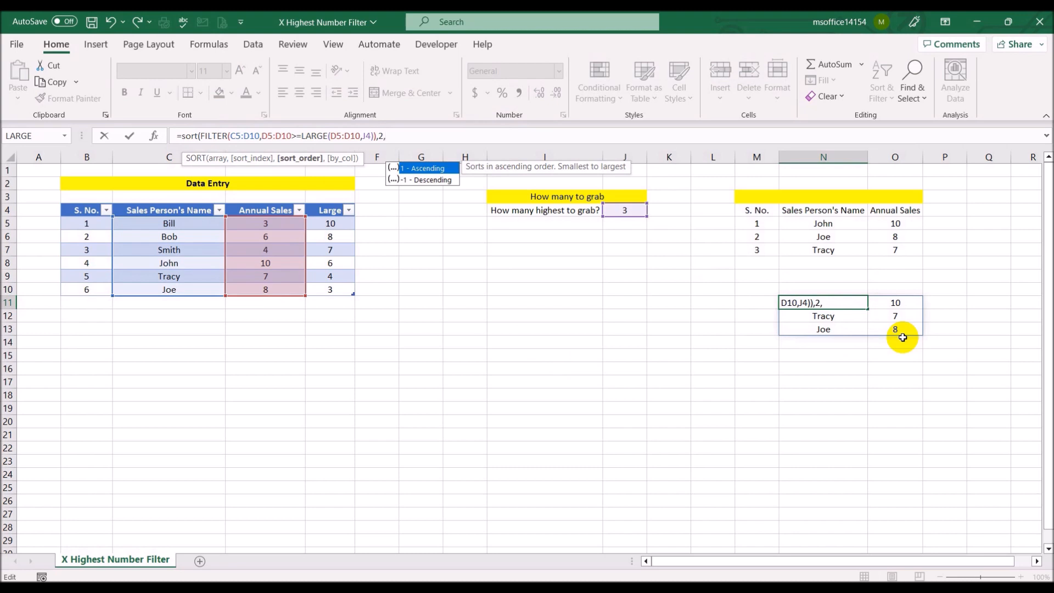
double_click(441, 179)
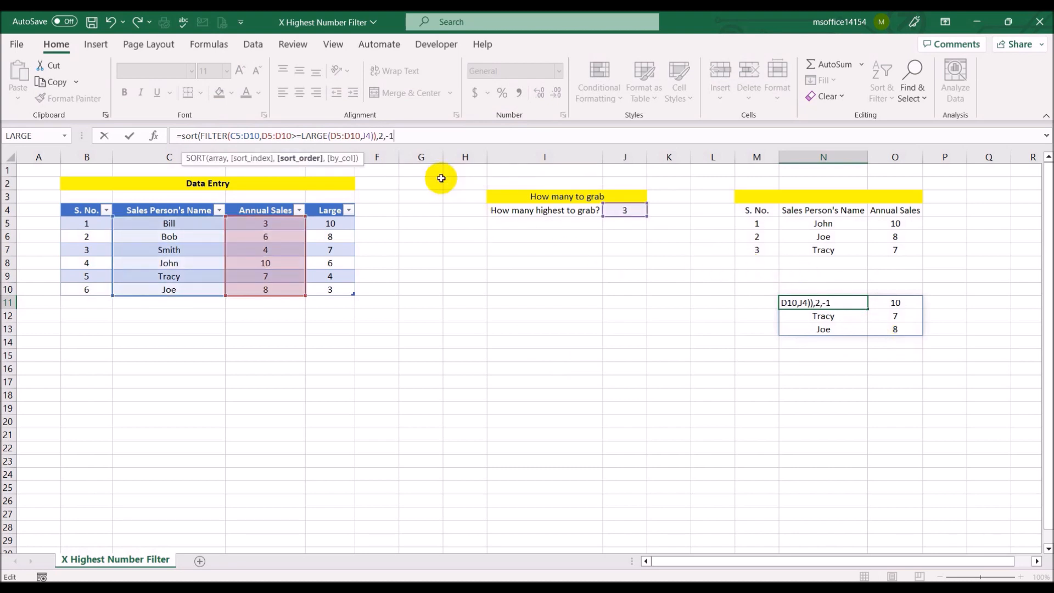
text())
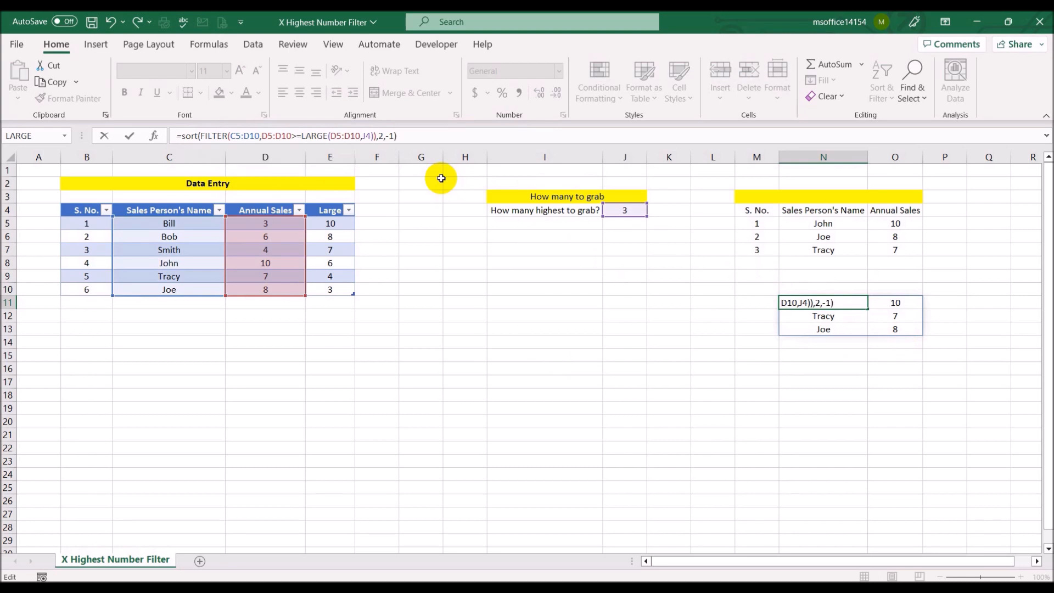
key(Return)
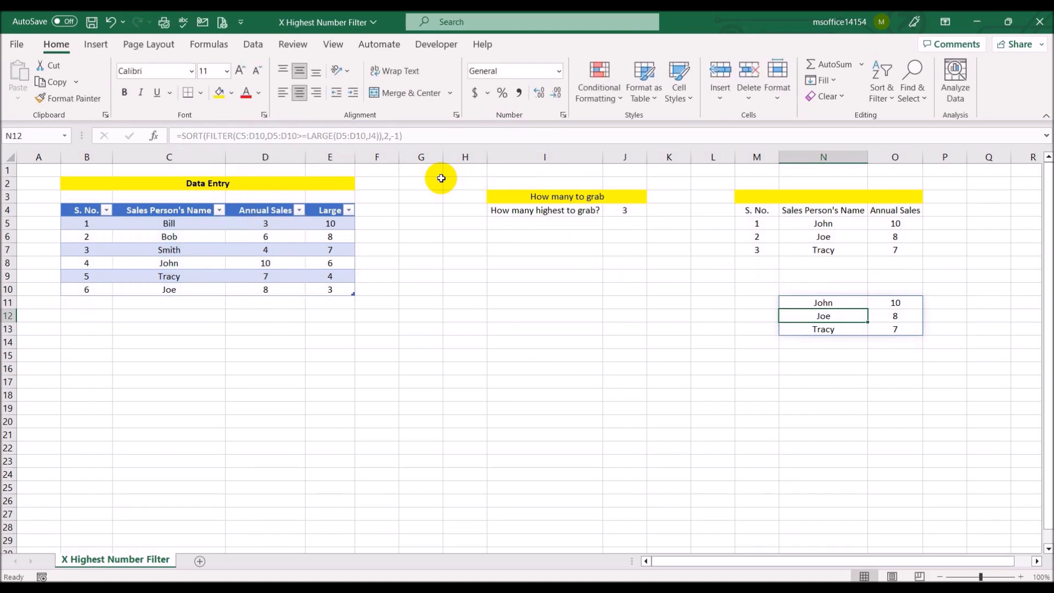
Set the "How many highest to grab?" input in J4 to 4 and compare the two result lists.
click(674, 375)
drag(796, 223, 903, 223)
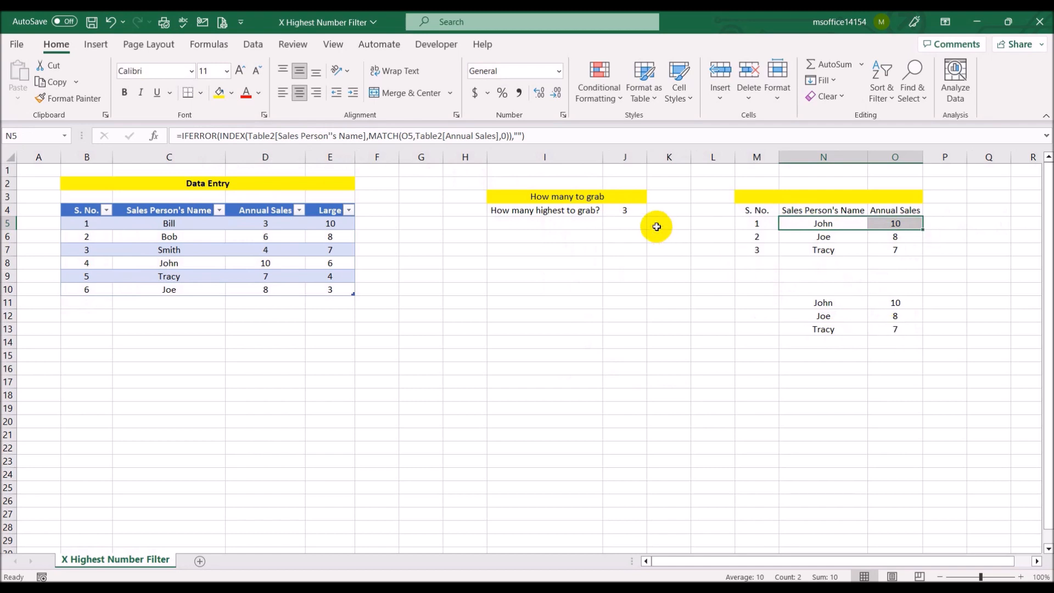
click(624, 210)
text(4)
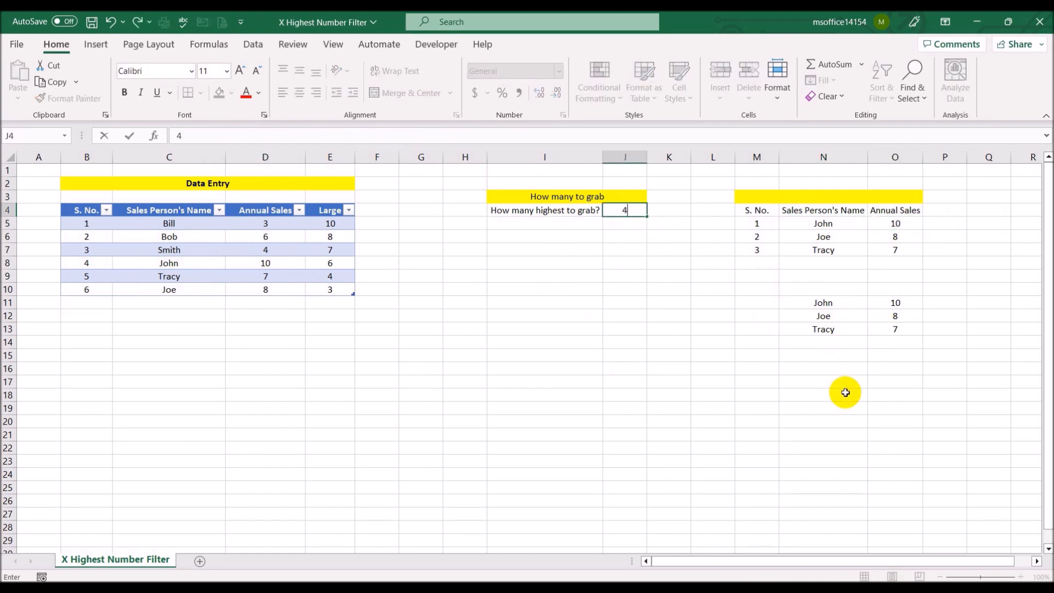
key(Return)
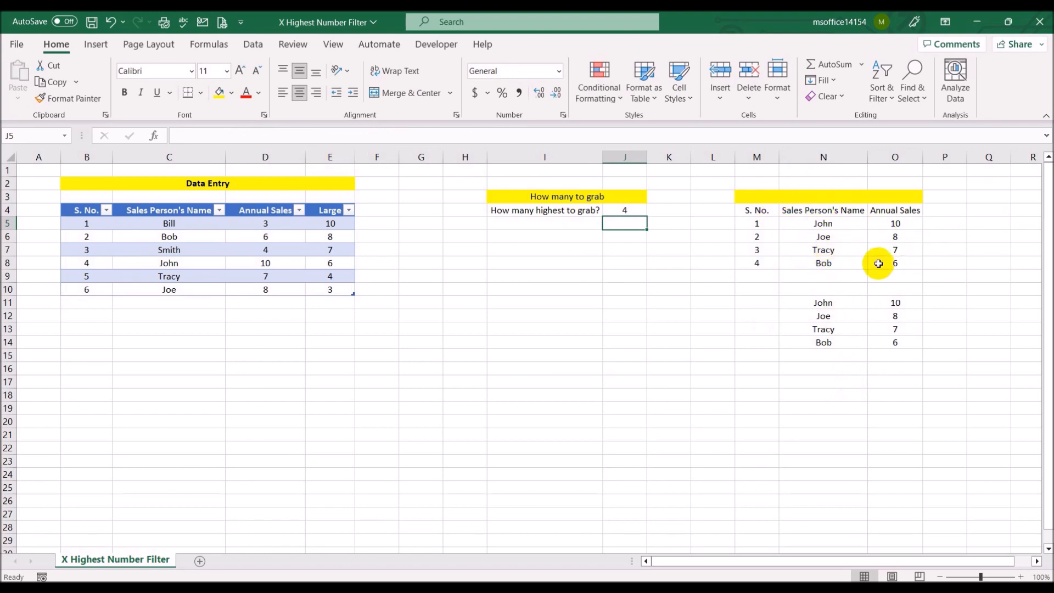
click(906, 330)
click(877, 440)
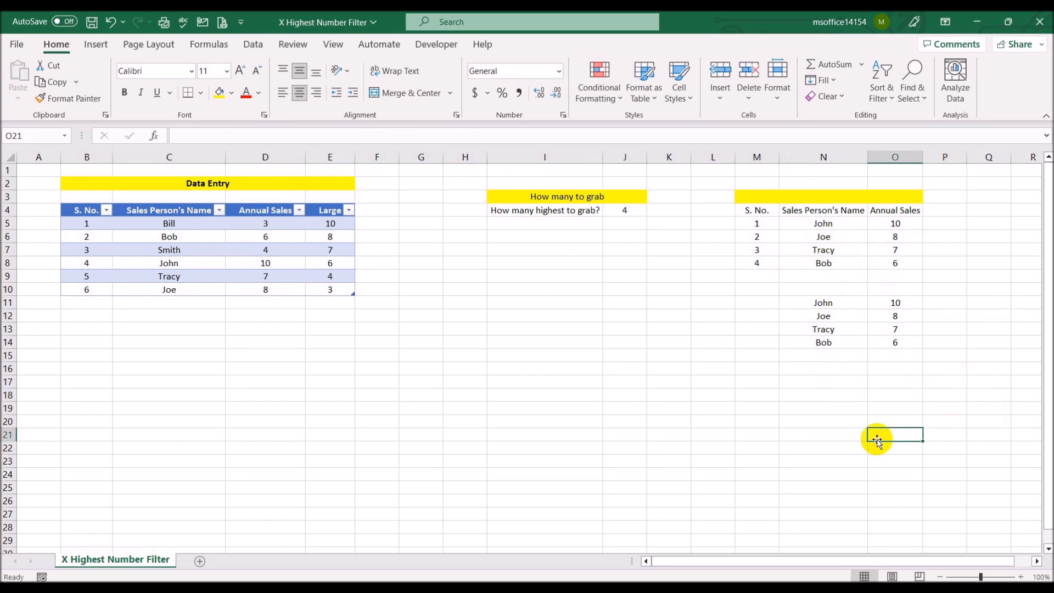